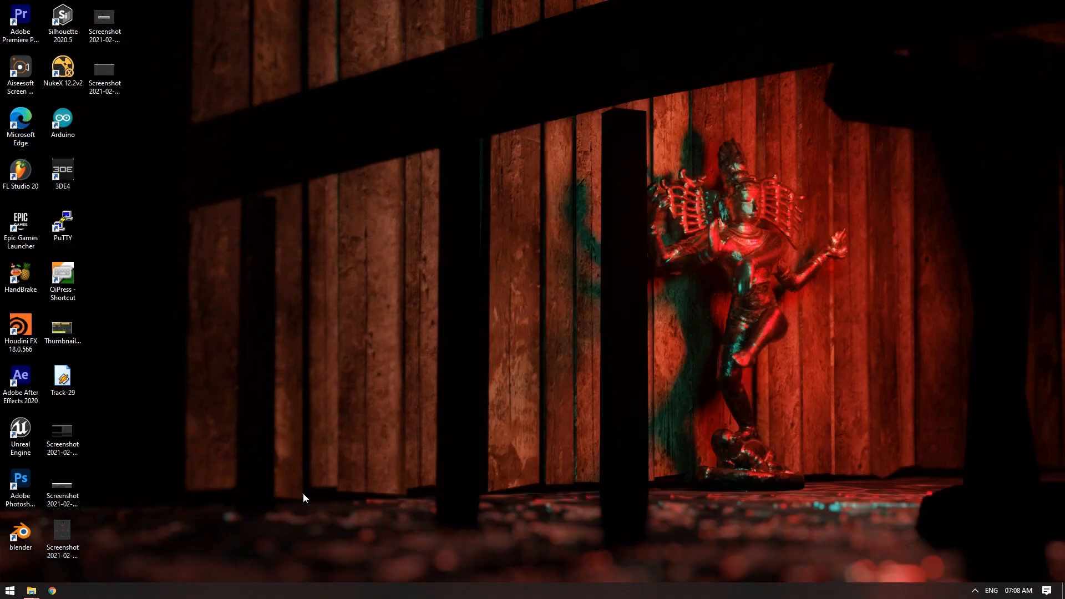
Launch NukeX 12.2v2 and place the Youtube project folder window beside the node graph
{"action": "double_click", "coordinate": [77, 86]}
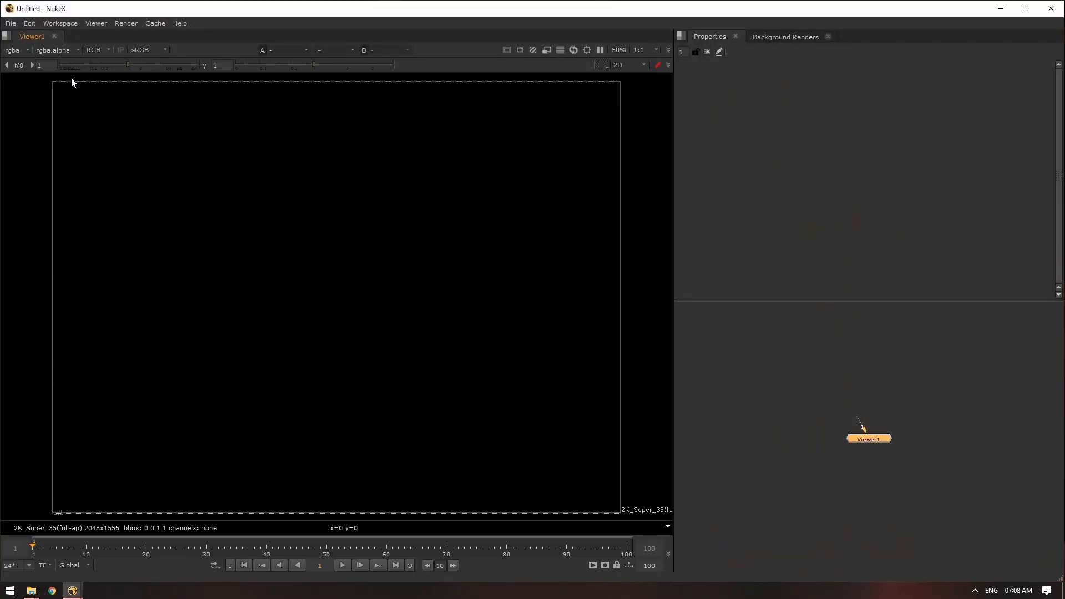
{"action": "left_click", "coordinate": [793, 399]}
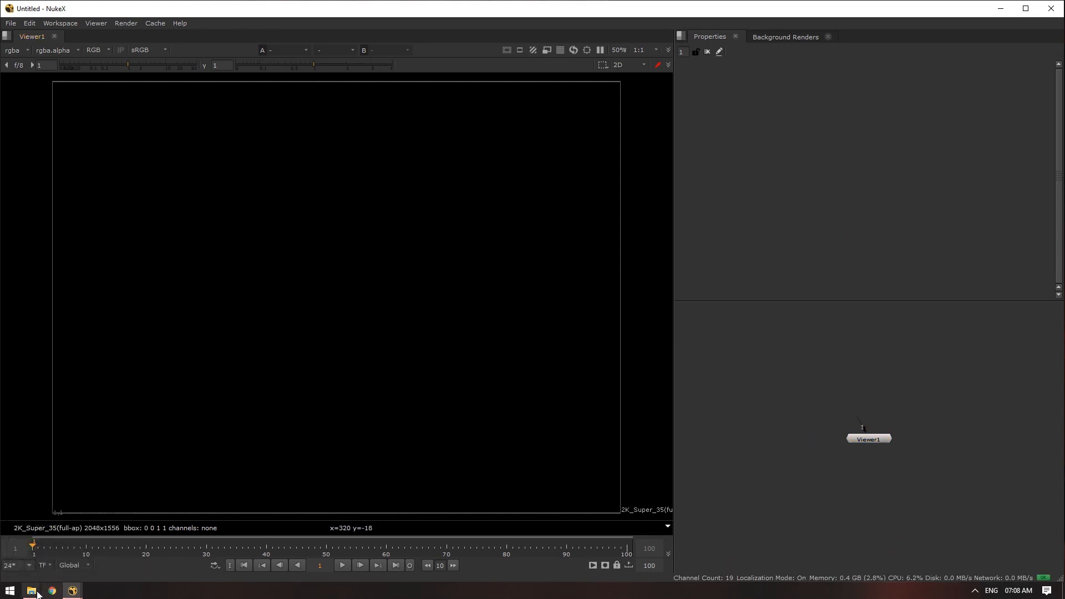
{"action": "left_click", "coordinate": [39, 546]}
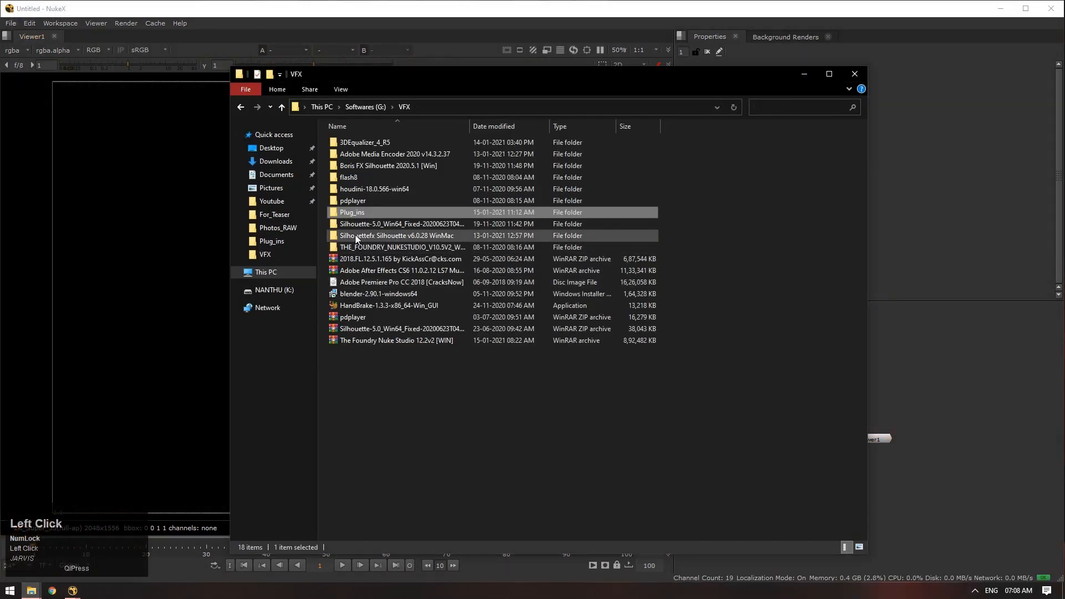
{"action": "left_click", "coordinate": [843, 74]}
{"action": "key", "text": "alt+Tab"}
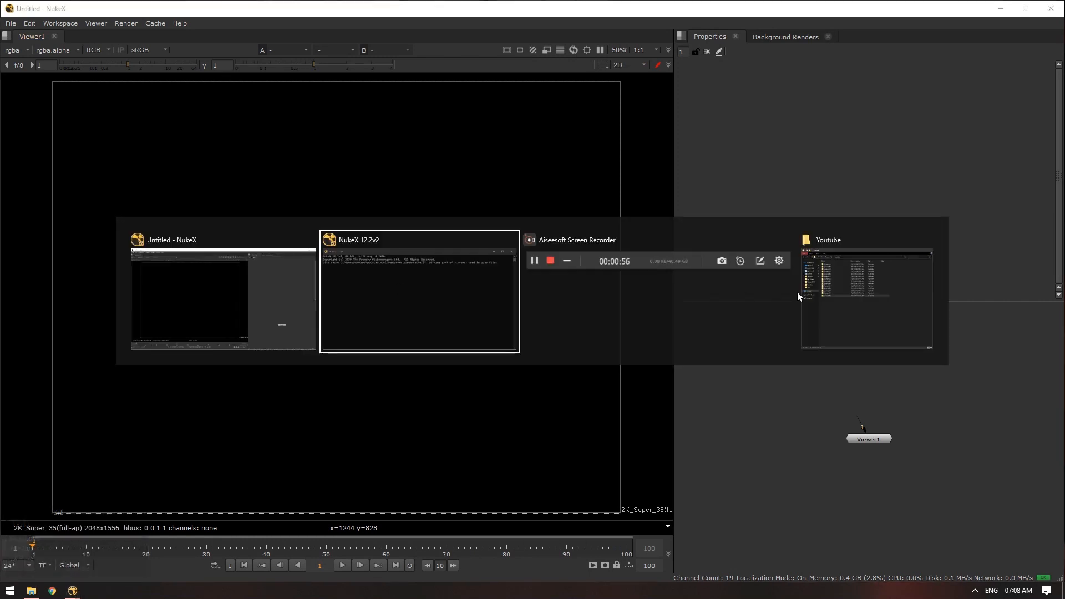
{"action": "left_click", "coordinate": [830, 293], "text": "alt"}
{"action": "left_click_drag", "start_coordinate": [625, 73], "coordinate": [306, 48]}
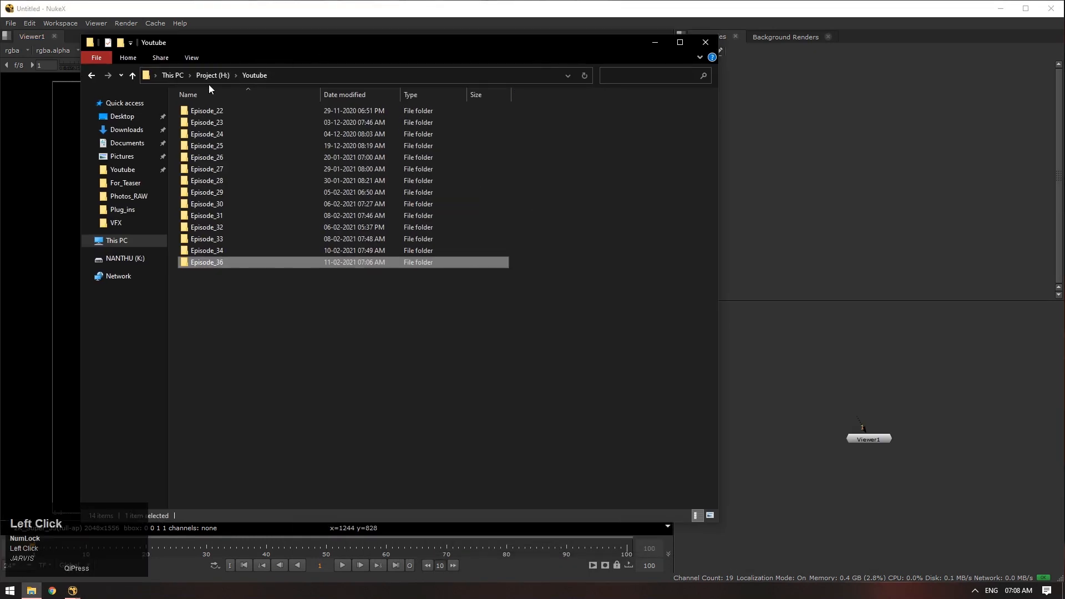
Try to load the Episode_36 folder into the node graph, and open its In subfolder in the file explorer
{"action": "left_click_drag", "start_coordinate": [206, 262], "coordinate": [846, 344]}
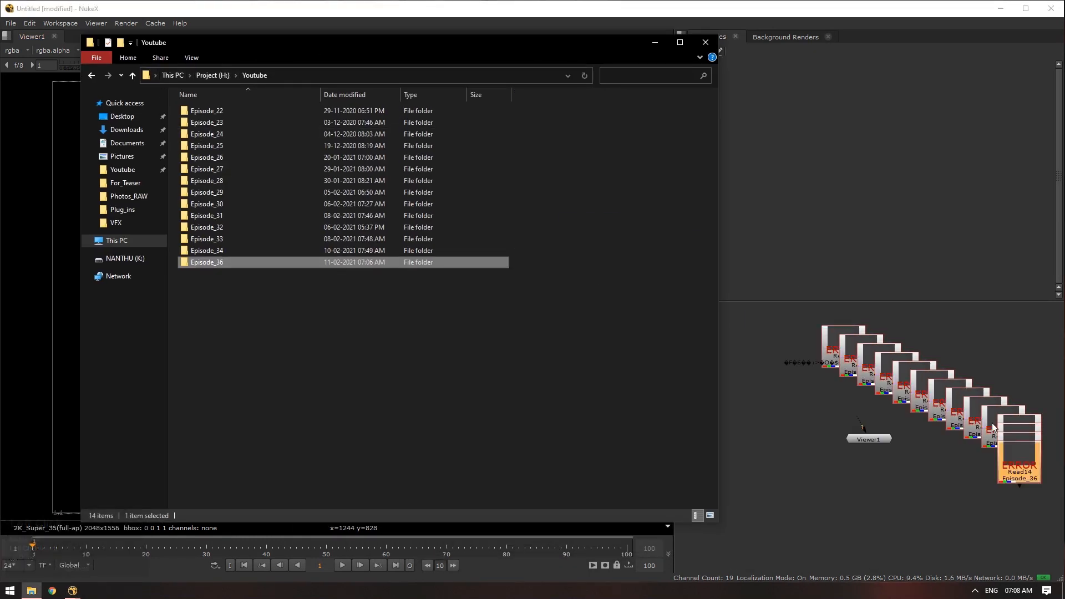
{"action": "double_click", "coordinate": [295, 263]}
{"action": "double_click", "coordinate": [243, 115]}
Delete all the Read nodes showing errors from the node graph, keeping only the viewer
{"action": "left_click", "coordinate": [932, 448]}
{"action": "scroll", "coordinate": [967, 447], "scroll_direction": "down", "scroll_amount": 3}
{"action": "left_click_drag", "start_coordinate": [910, 443], "coordinate": [879, 473]}
{"action": "left_click_drag", "start_coordinate": [867, 360], "coordinate": [1015, 484]}
{"action": "key", "text": "Delete"}
Load the input DPX sequence from Episode_36's In folder as a Read node and show it in the viewer
{"action": "key", "text": "alt+Tab"}
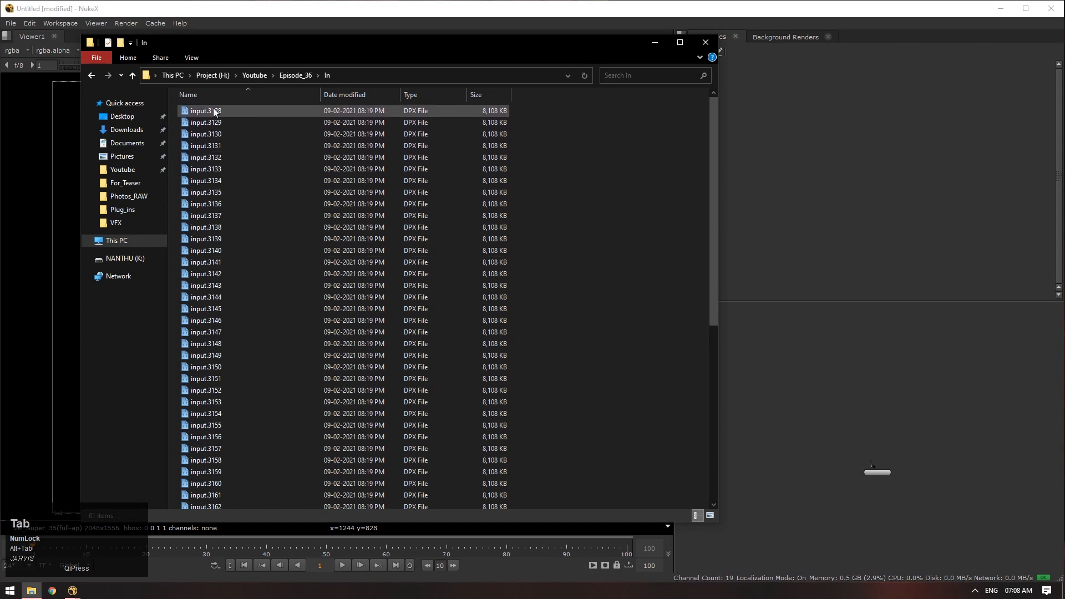
{"action": "left_click_drag", "start_coordinate": [146, 75], "coordinate": [877, 368]}
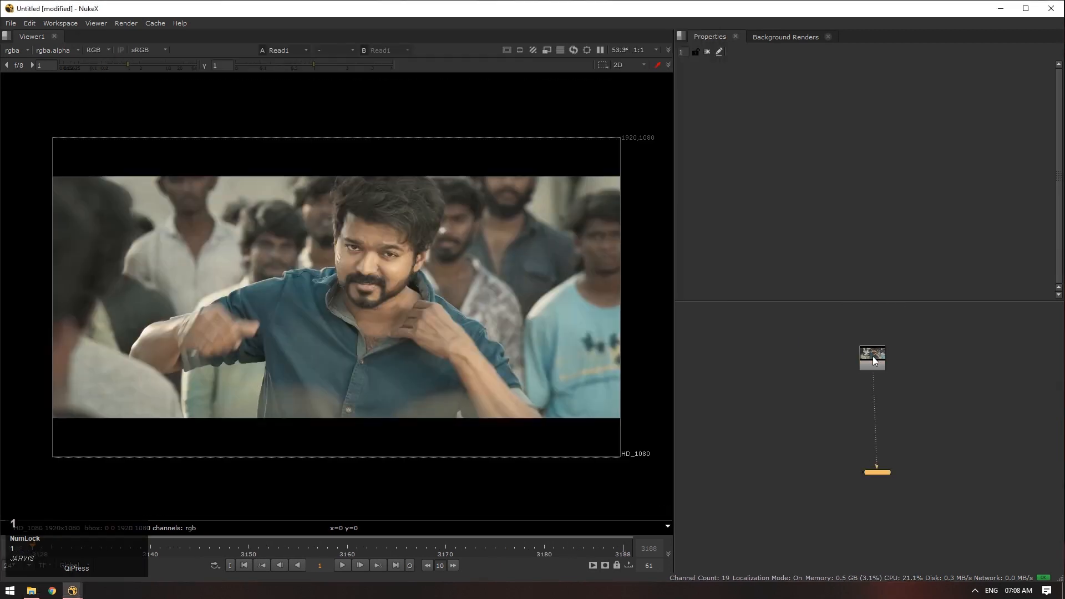
Set the project's full size format to HD_1080 1920x1080 and reposition the Read node above the viewer node
{"action": "key", "text": "s"}
{"action": "scroll", "coordinate": [825, 255], "scroll_direction": "down", "scroll_amount": 5}
{"action": "left_click", "coordinate": [803, 219]}
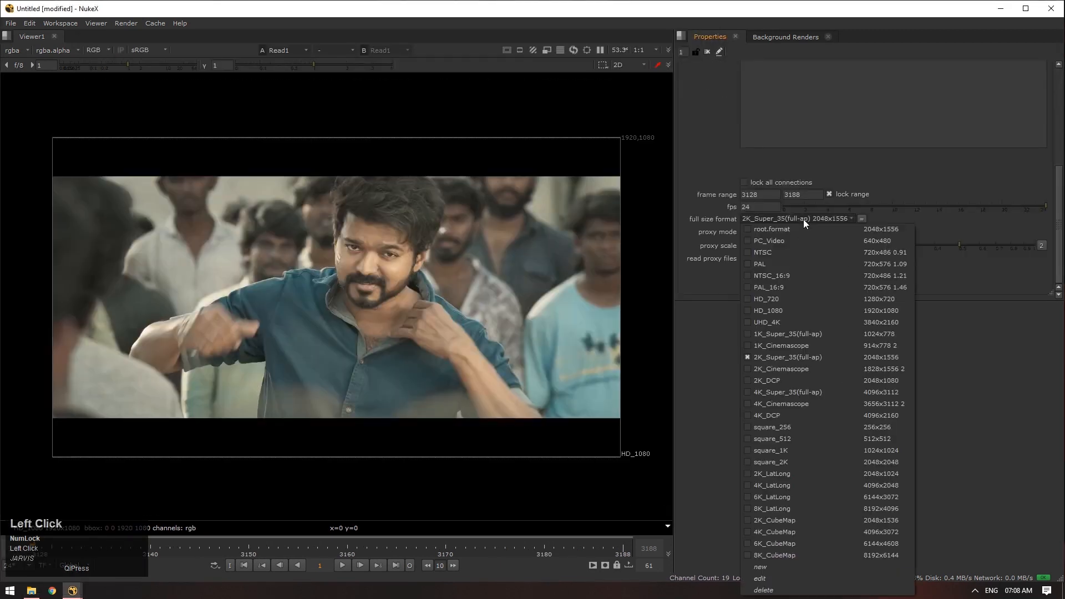
{"action": "left_click", "coordinate": [805, 309]}
{"action": "left_click_drag", "start_coordinate": [883, 380], "coordinate": [873, 377]}
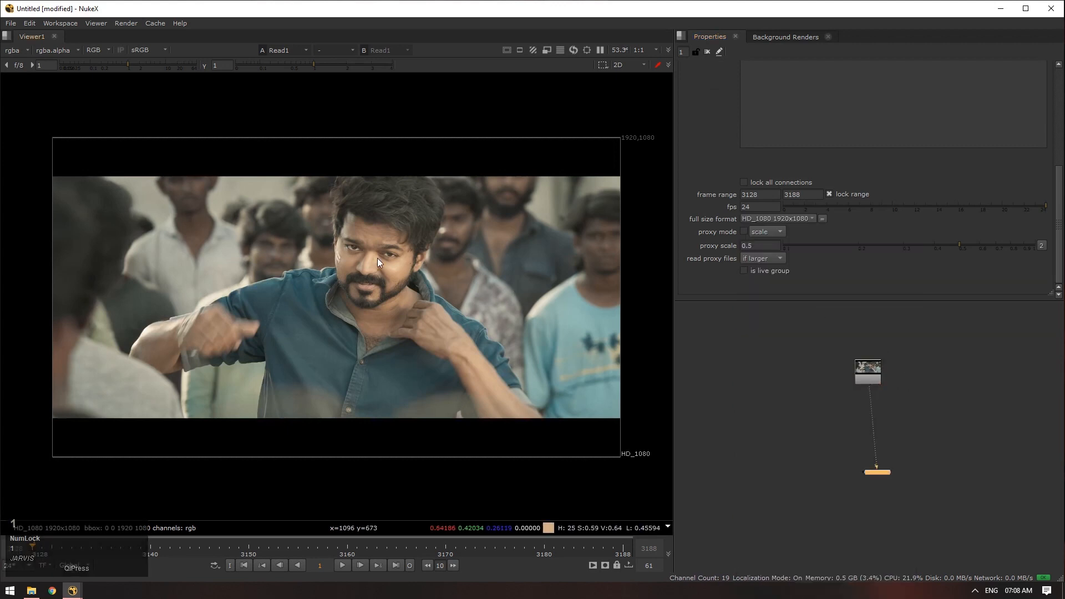
Enlarge the viewer and play the clip from its first frame to review the actor's face and movement
{"action": "scroll", "coordinate": [368, 257], "scroll_direction": "up", "scroll_amount": 2}
{"action": "key", "text": "space"}
{"action": "left_click_drag", "start_coordinate": [368, 257], "coordinate": [627, 268], "text": "alt"}
{"action": "left_click", "coordinate": [441, 565]}
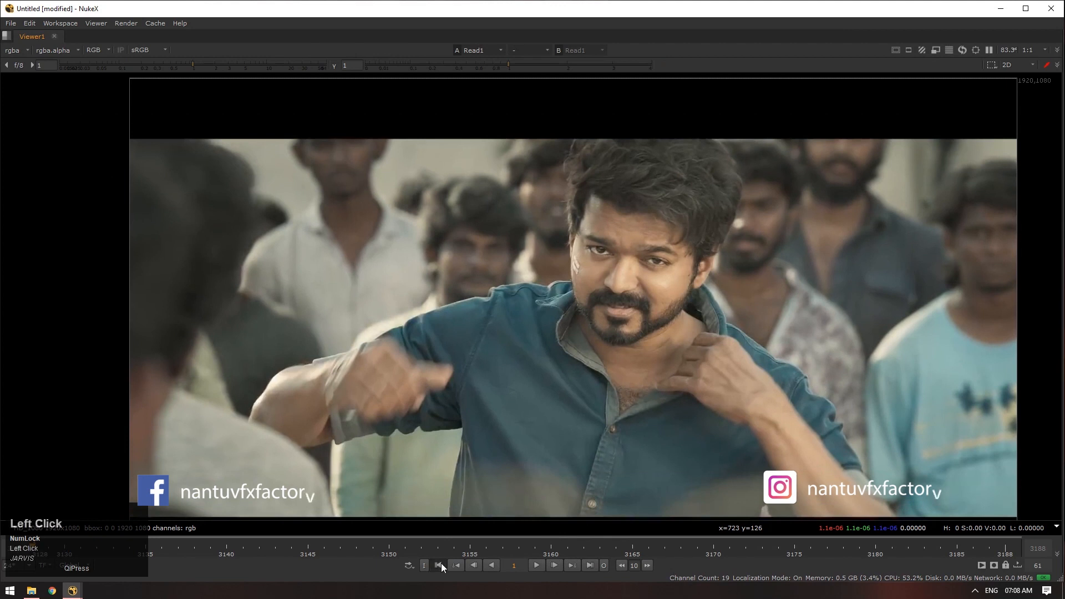
{"action": "left_click", "coordinate": [538, 565]}
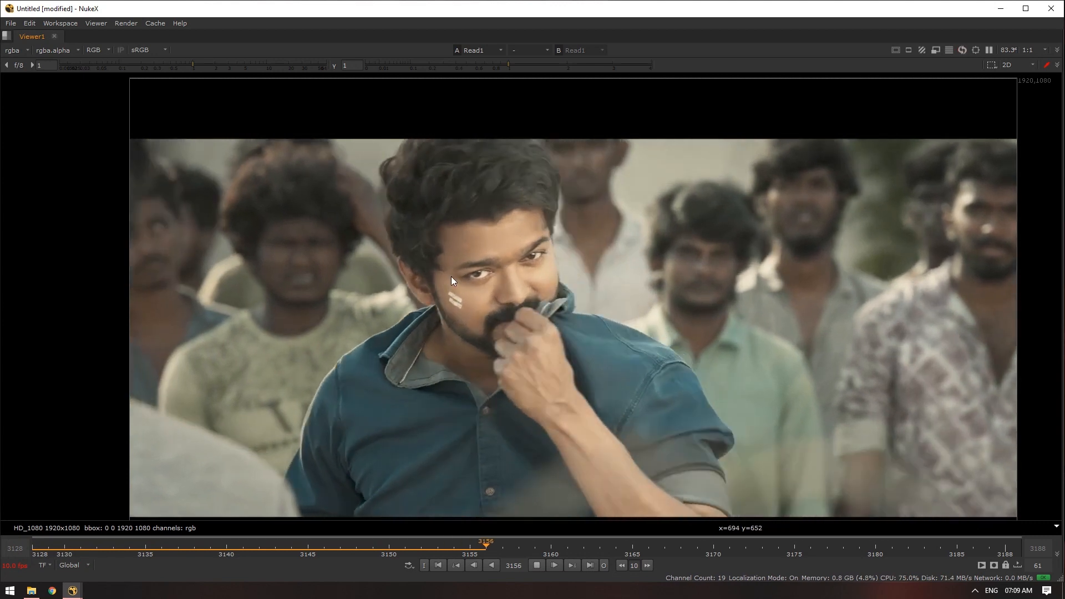
{"action": "left_click", "coordinate": [425, 307]}
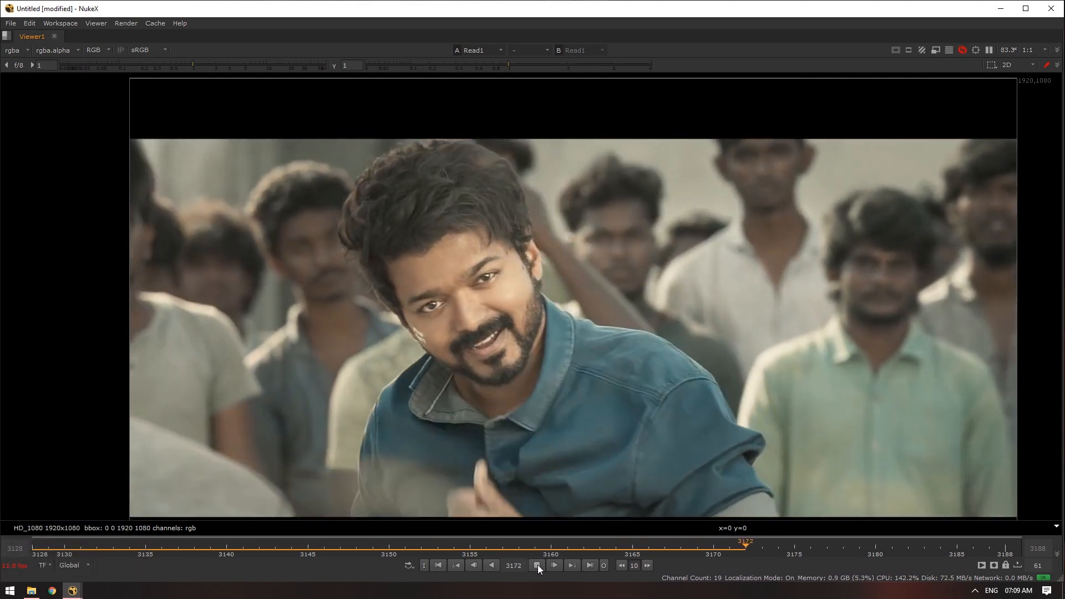
{"action": "left_click", "coordinate": [538, 565]}
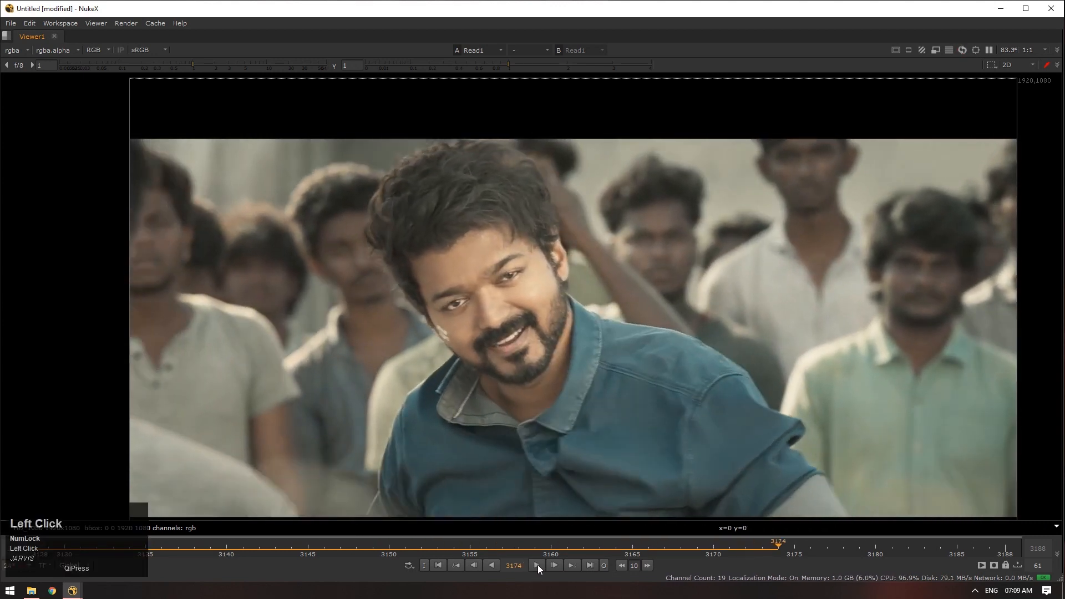
Set the last frame of the project's frame range to 3170
{"action": "key", "text": "space"}
{"action": "left_click", "coordinate": [853, 424]}
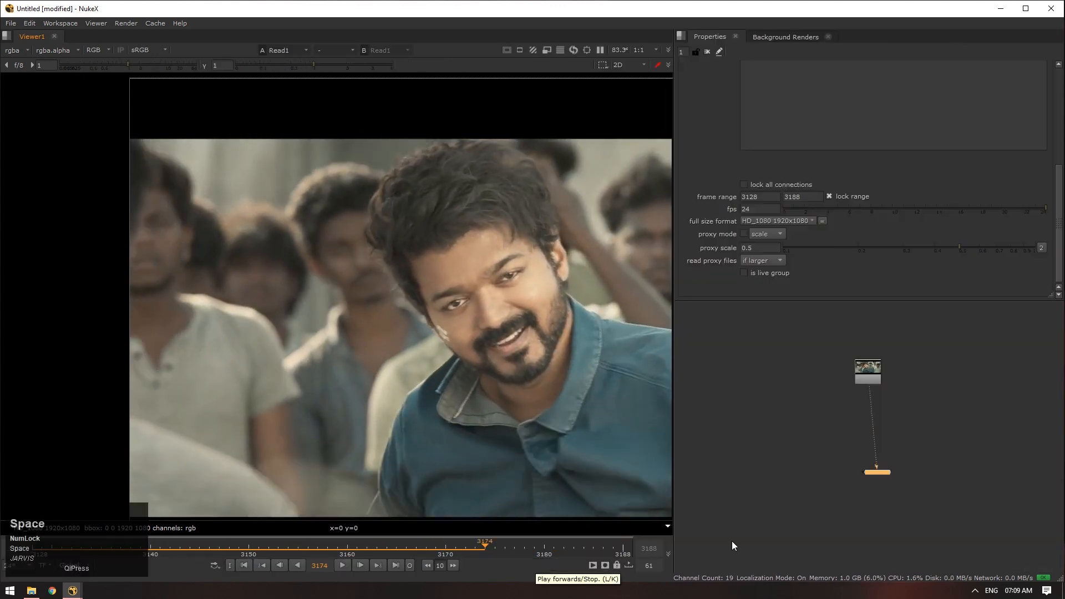
{"action": "scroll", "coordinate": [852, 243], "scroll_direction": "down", "scroll_amount": 2}
{"action": "left_click", "coordinate": [813, 193]}
{"action": "type", "text": "3170"}
{"action": "key", "text": "Return"}
{"action": "left_click", "coordinate": [692, 331]}
{"action": "key", "text": "s"}
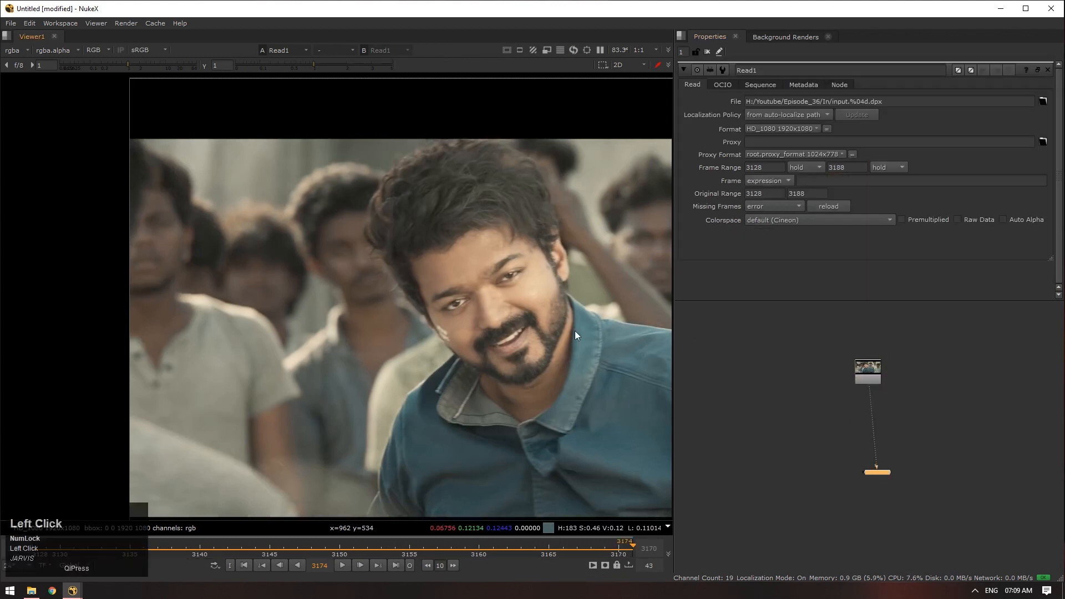
Play the shortened clip from its first frame and examine the actor's face and shirt collar up close
{"action": "left_click", "coordinate": [396, 565]}
{"action": "key", "text": "space"}
{"action": "left_click", "coordinate": [438, 565]}
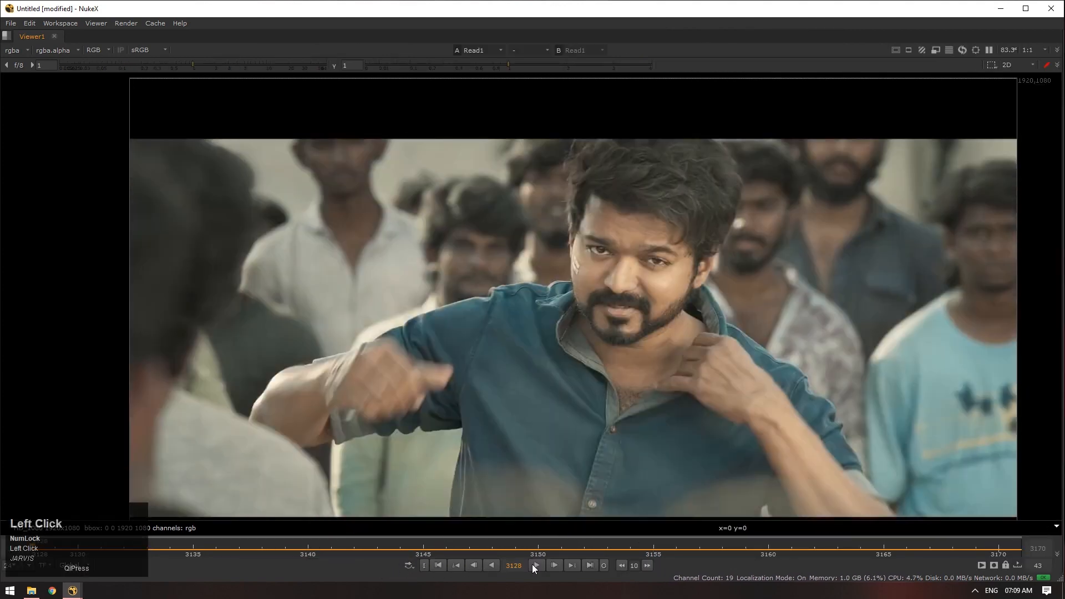
{"action": "left_click", "coordinate": [536, 565]}
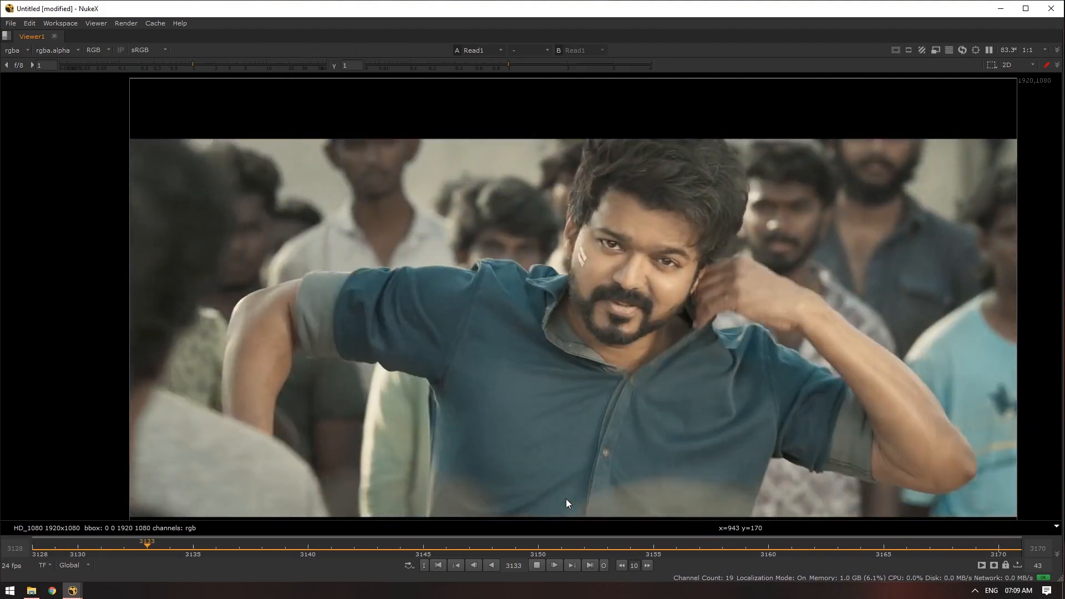
{"action": "scroll", "coordinate": [473, 304], "scroll_direction": "up", "scroll_amount": 3}
{"action": "scroll", "coordinate": [412, 288], "scroll_direction": "up", "scroll_amount": 6}
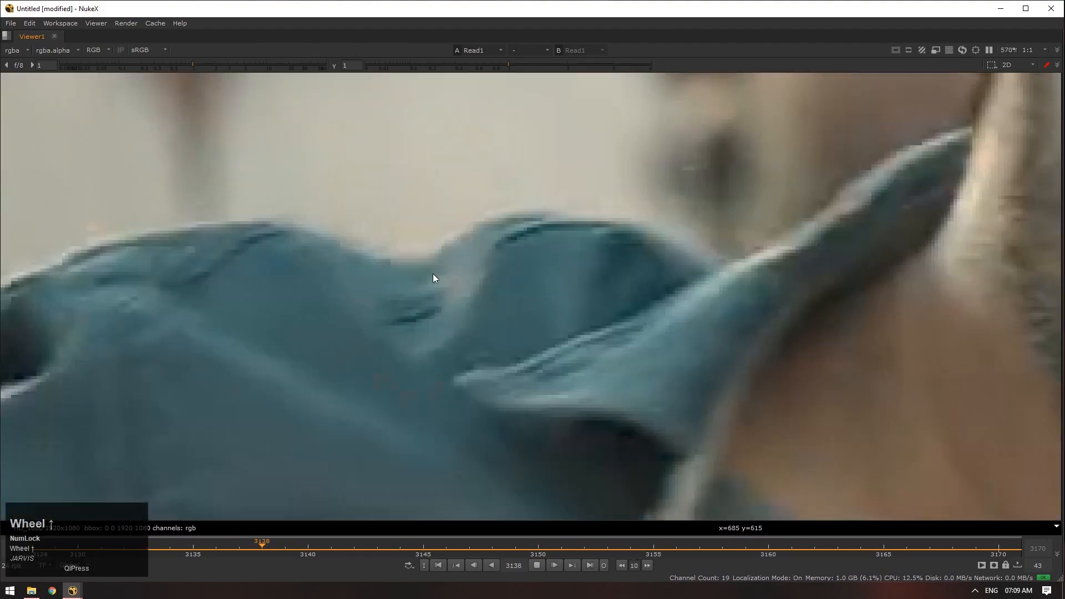
{"action": "scroll", "coordinate": [434, 273], "scroll_direction": "down", "scroll_amount": 5}
{"action": "left_click_drag", "start_coordinate": [447, 231], "coordinate": [521, 306]}
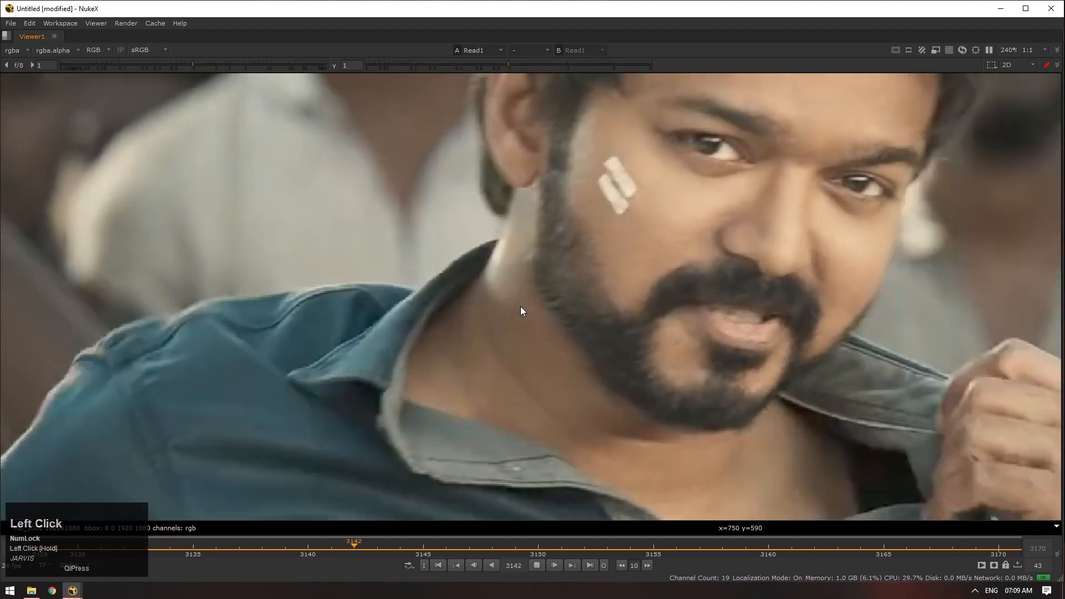
{"action": "key", "text": "k"}
{"action": "left_click_drag", "start_coordinate": [487, 210], "coordinate": [622, 320]}
{"action": "scroll", "coordinate": [572, 333], "scroll_direction": "down", "scroll_amount": 4}
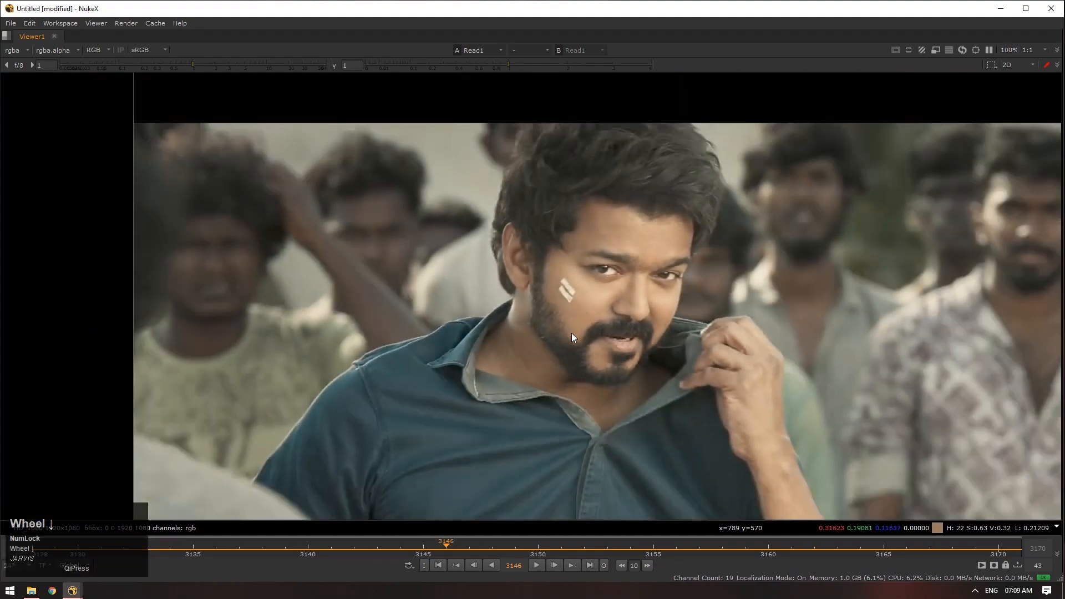
Replay the shortened clip and restore the node graph beside the viewer, centred on the Read node's connection
{"action": "key", "text": "l"}
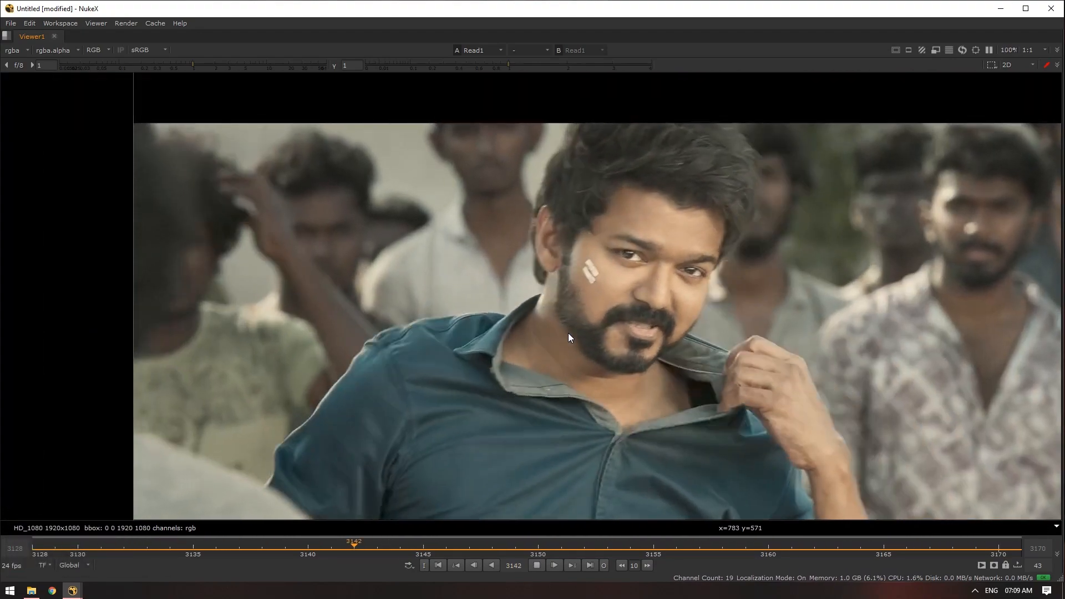
{"action": "key", "text": "space"}
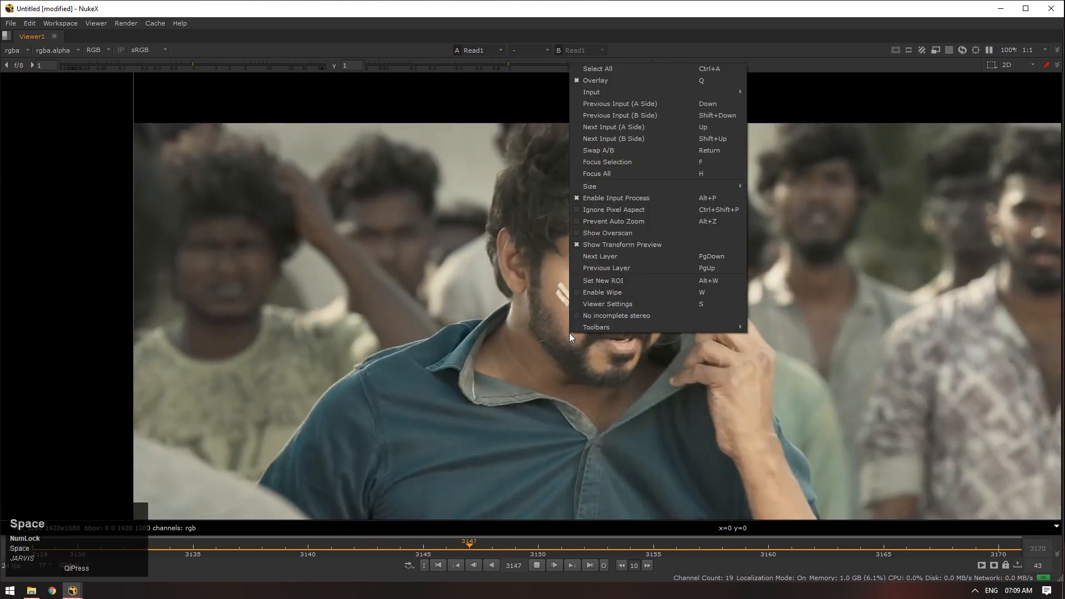
{"action": "left_click", "coordinate": [517, 357]}
{"action": "key", "text": "space"}
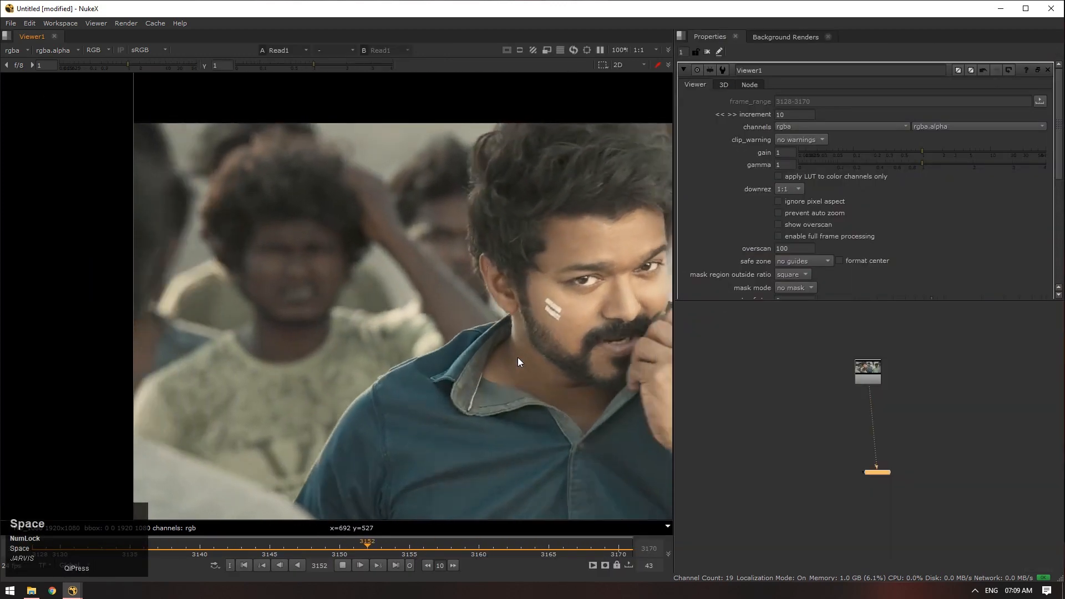
{"action": "left_click", "coordinate": [859, 411]}
{"action": "scroll", "coordinate": [821, 433], "scroll_direction": "up", "scroll_amount": 3}
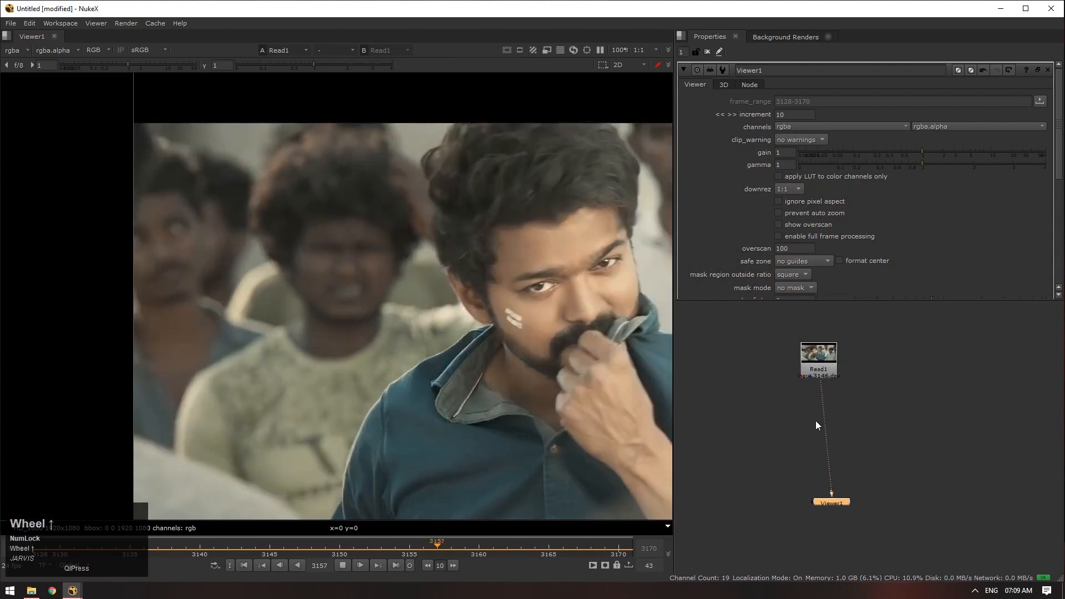
{"action": "left_click", "coordinate": [801, 435]}
{"action": "key", "text": "Tab"}
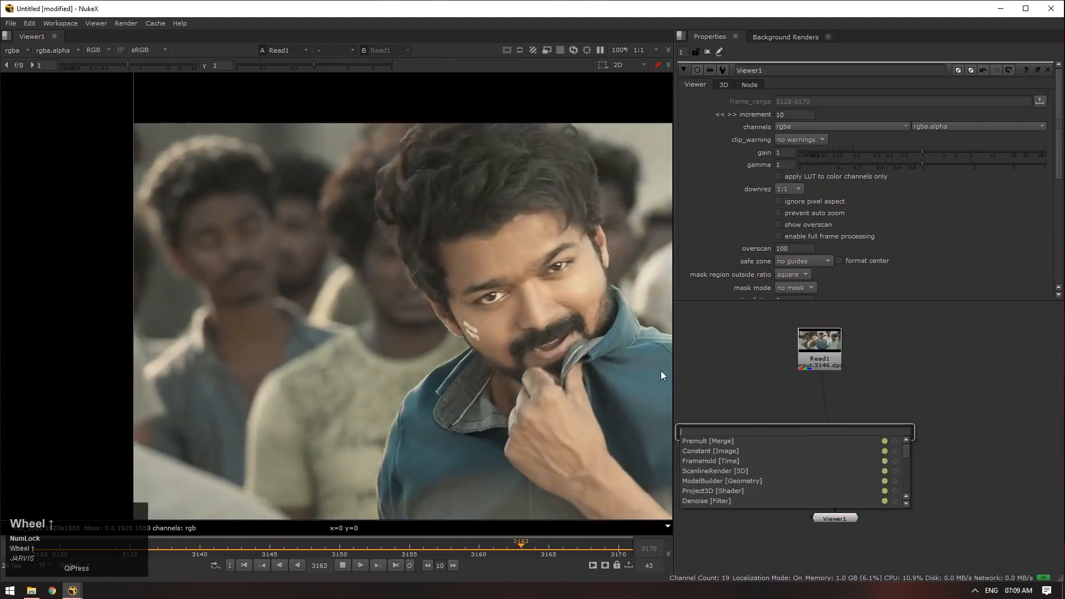
{"action": "left_click", "coordinate": [547, 345]}
{"action": "type", "text": "k"}
{"action": "left_click", "coordinate": [576, 326]}
{"action": "type", "text": "k"}
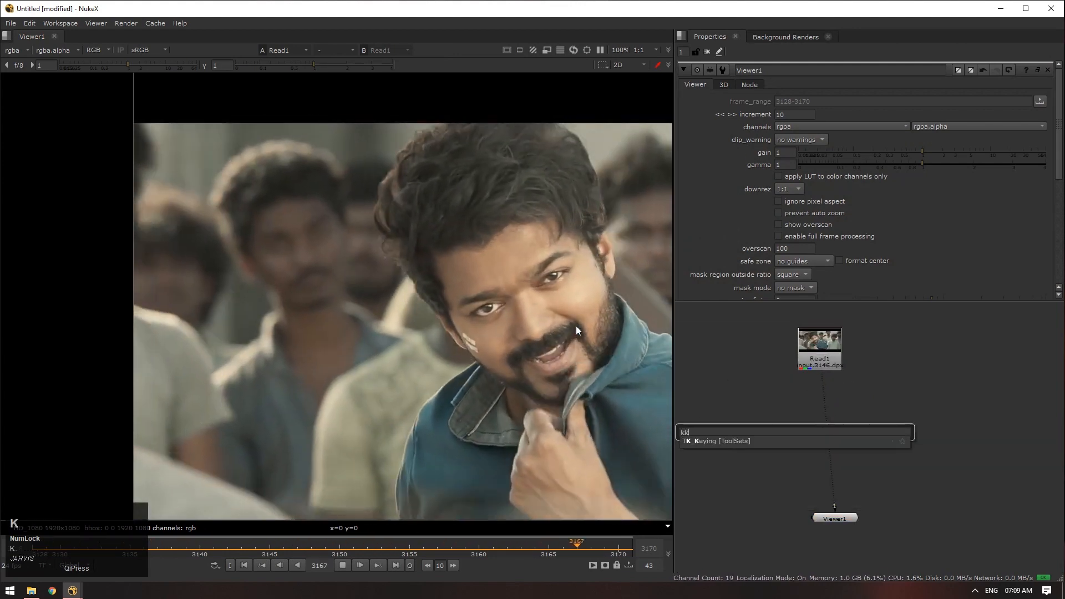
{"action": "left_click", "coordinate": [576, 326]}
{"action": "left_click", "coordinate": [576, 326]}
Add a SmartVector node between the Read node and the viewer, placed directly below the Read node
{"action": "left_click", "coordinate": [825, 444]}
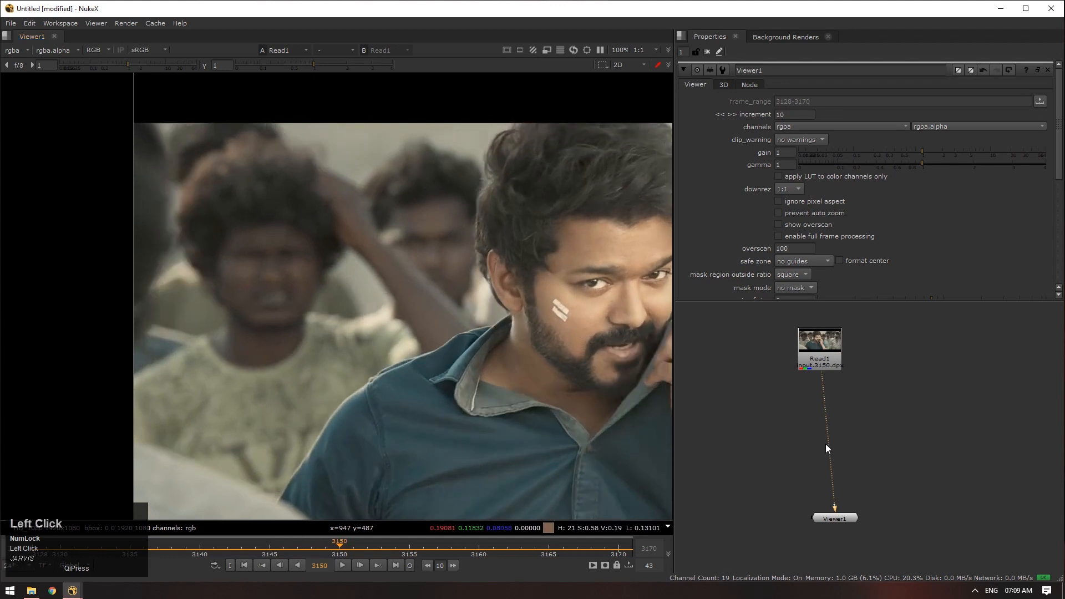
{"action": "key", "text": "Tab"}
{"action": "type", "text": "sma"}
{"action": "key", "text": "Return"}
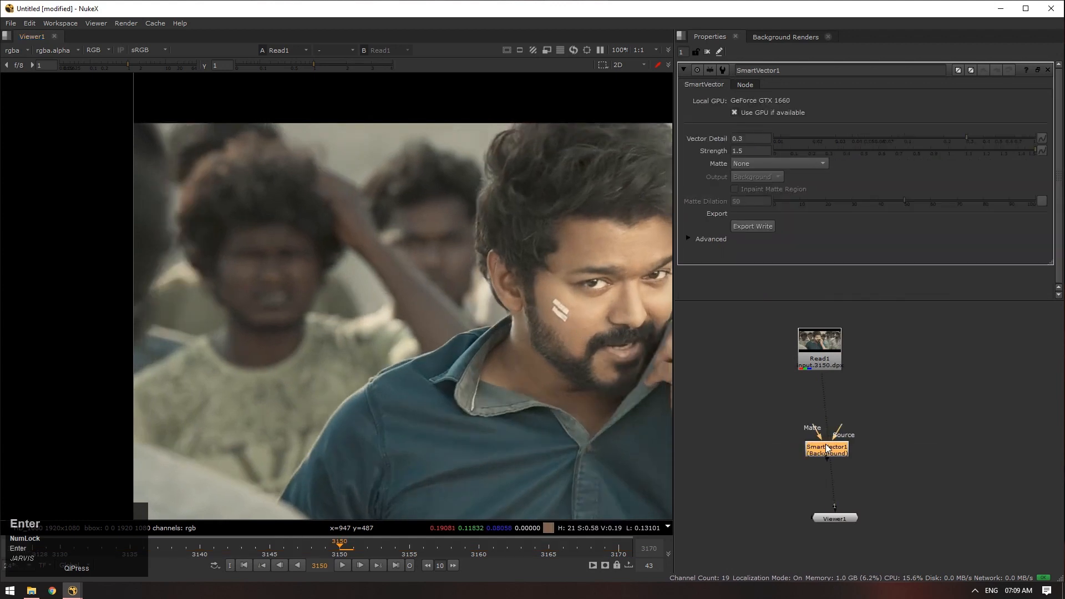
{"action": "left_click_drag", "start_coordinate": [830, 447], "coordinate": [822, 419]}
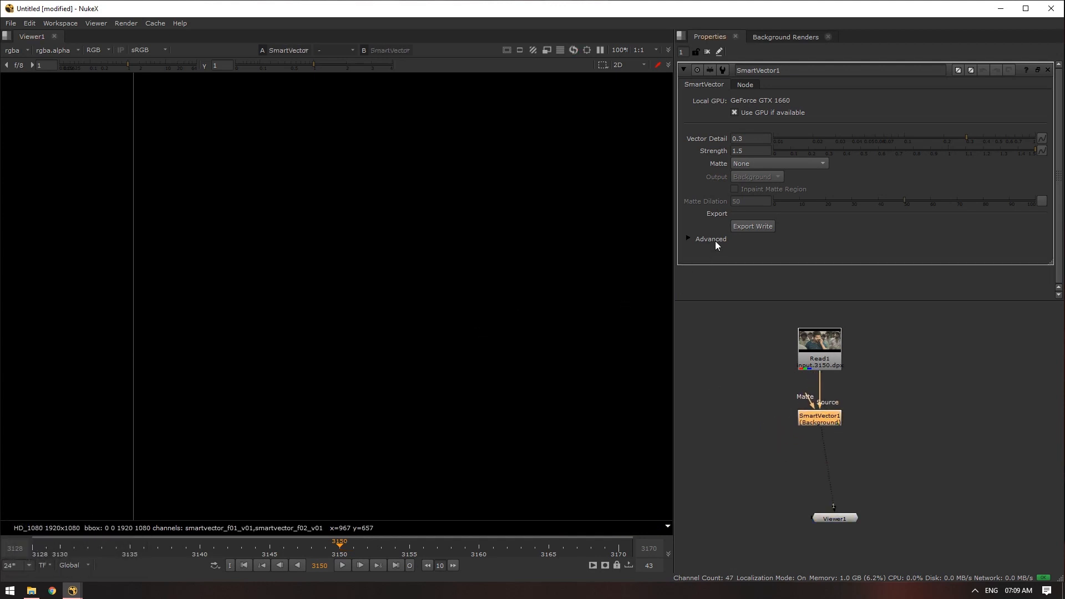
Set the SmartVector's Vector Detail to 0.505 and expand its advanced settings and tolerances
{"action": "left_click_drag", "start_coordinate": [986, 142], "coordinate": [996, 142]}
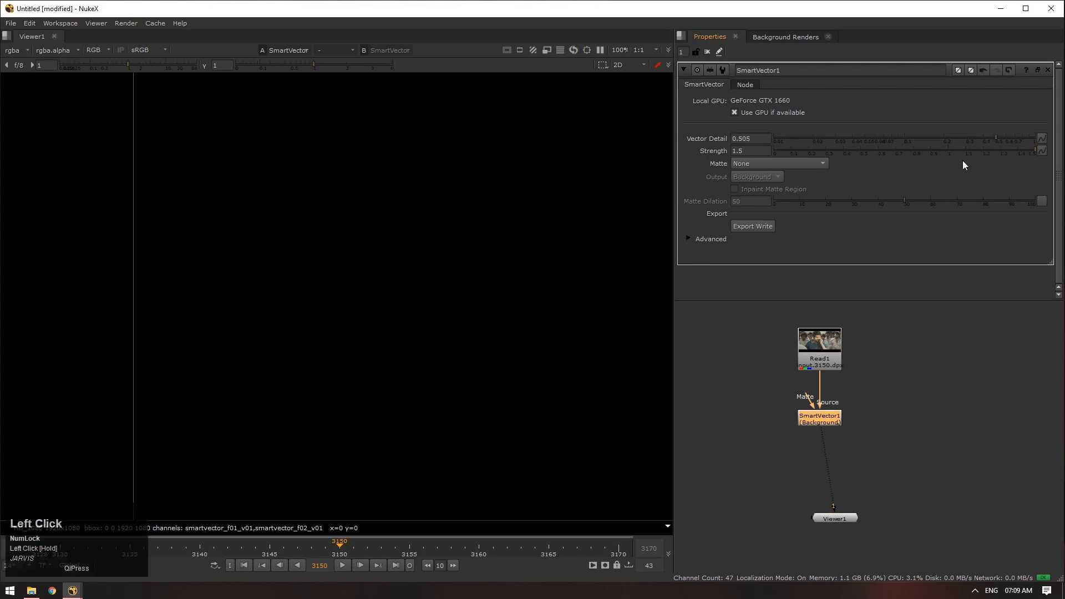
{"action": "left_click", "coordinate": [781, 165]}
{"action": "left_click", "coordinate": [970, 185]}
{"action": "left_click", "coordinate": [706, 242]}
{"action": "left_click", "coordinate": [708, 262]}
{"action": "scroll", "coordinate": [713, 250], "scroll_direction": "down", "scroll_amount": 1}
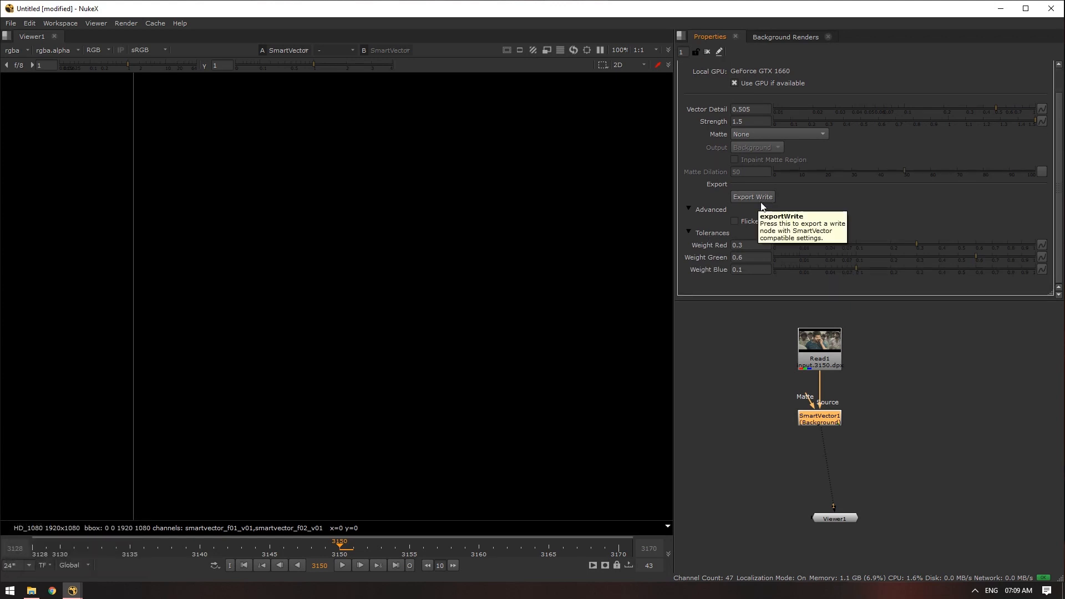
Export a Write node from the SmartVector and open the file browser for its output path
{"action": "left_click", "coordinate": [762, 205]}
{"action": "double_click", "coordinate": [884, 441]}
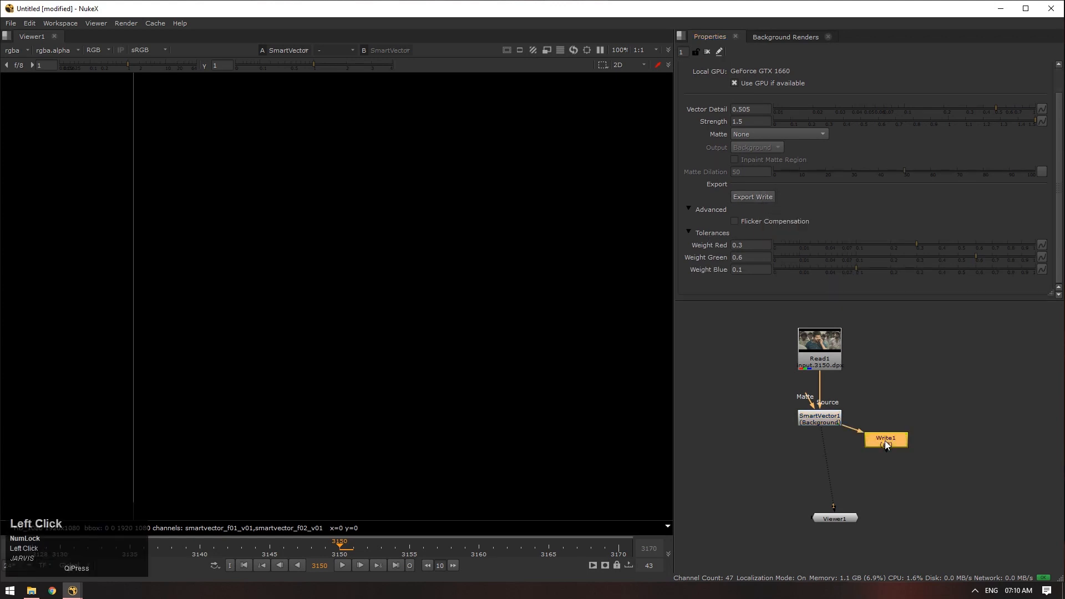
{"action": "left_click", "coordinate": [1043, 113]}
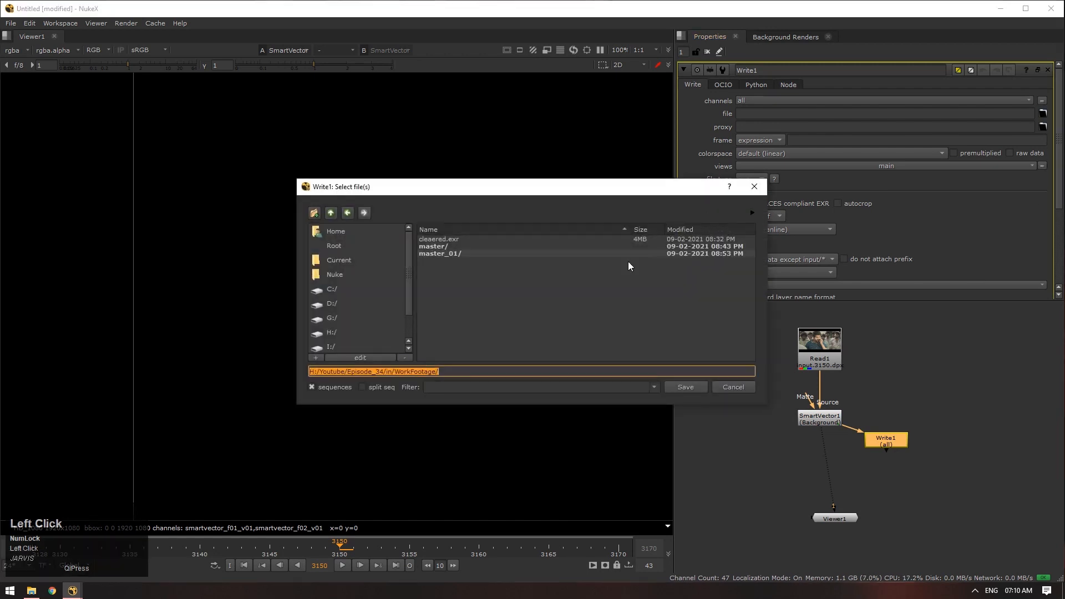
Go to H:/Youtube/Episode_36 and create a new folder named Smart_Vector there
{"action": "left_click", "coordinate": [331, 214]}
{"action": "left_click", "coordinate": [331, 214]}
{"action": "left_click", "coordinate": [329, 214]}
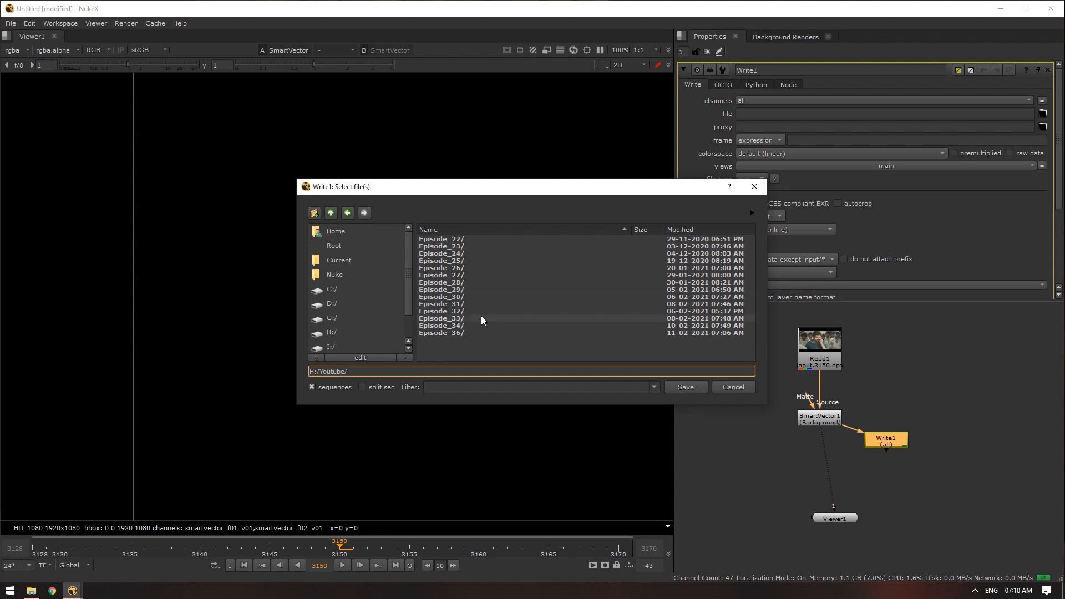
{"action": "left_click", "coordinate": [473, 333]}
{"action": "left_click", "coordinate": [315, 213]}
{"action": "type", "text": "Smart_Vector"}
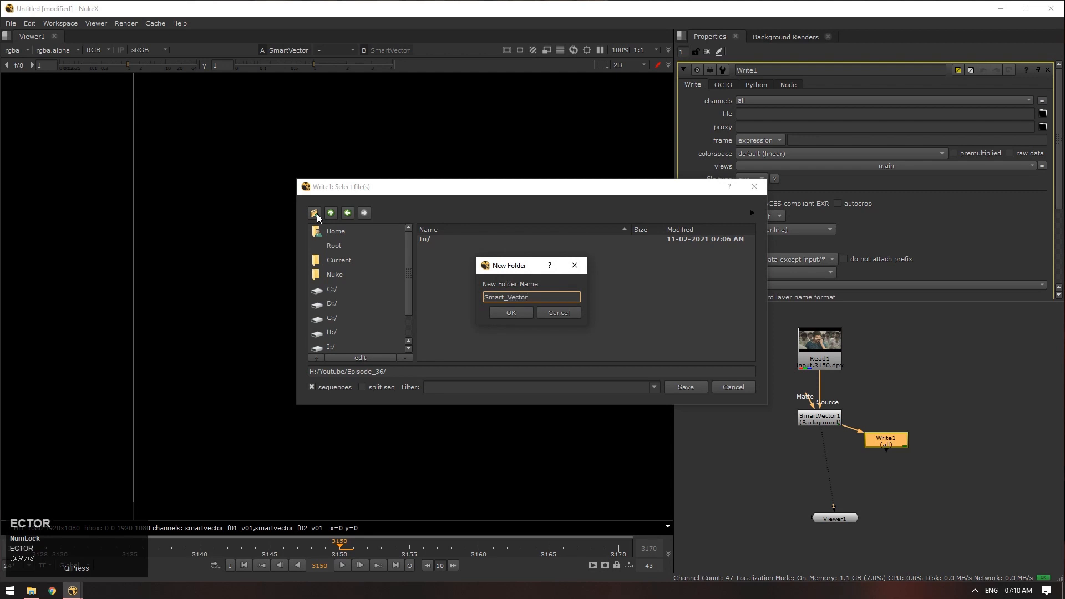
{"action": "key", "text": "Return"}
Save the Write node's output path as H:/Youtube/Episode_36/Smart_Vector/VectorMap.####.exr
{"action": "left_click", "coordinate": [471, 374]}
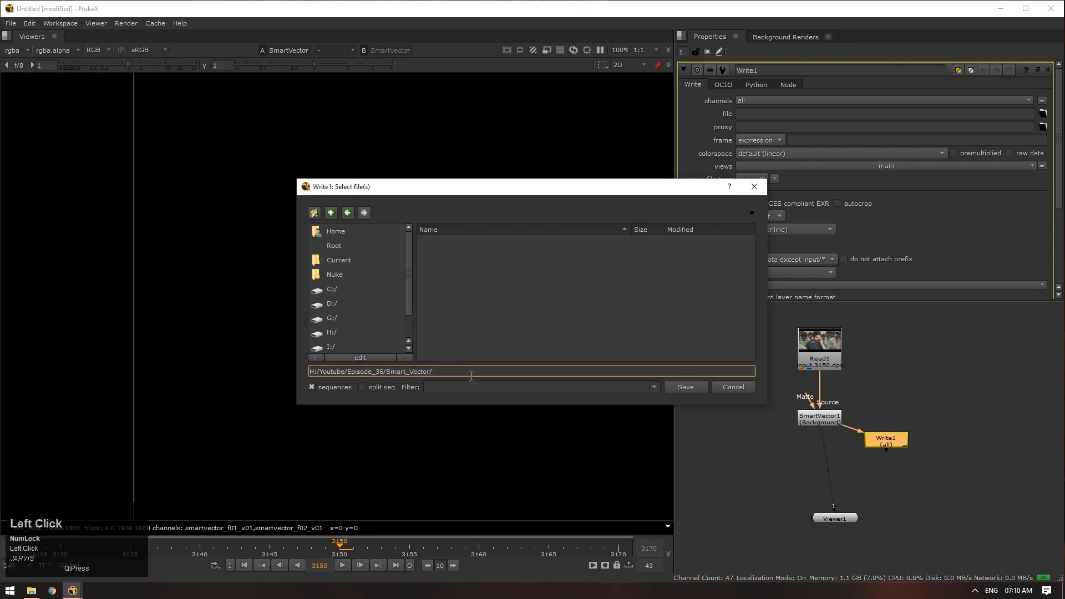
{"action": "type", "text": "Smart_Vector/VectorMap.####"}
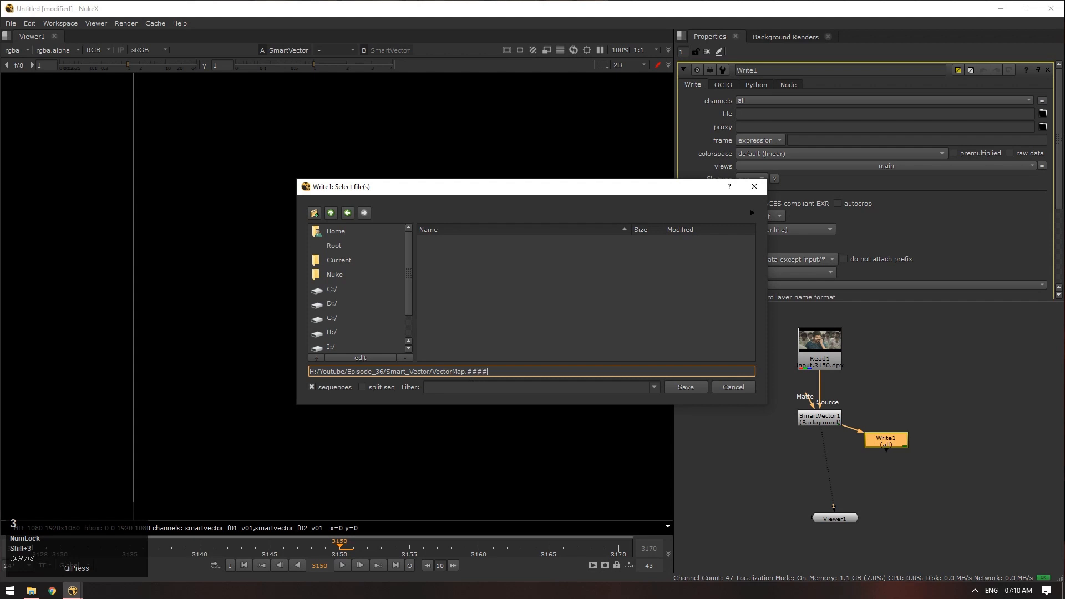
{"action": "type", "text": ".exr"}
{"action": "left_click_drag", "start_coordinate": [547, 189], "coordinate": [513, 169]}
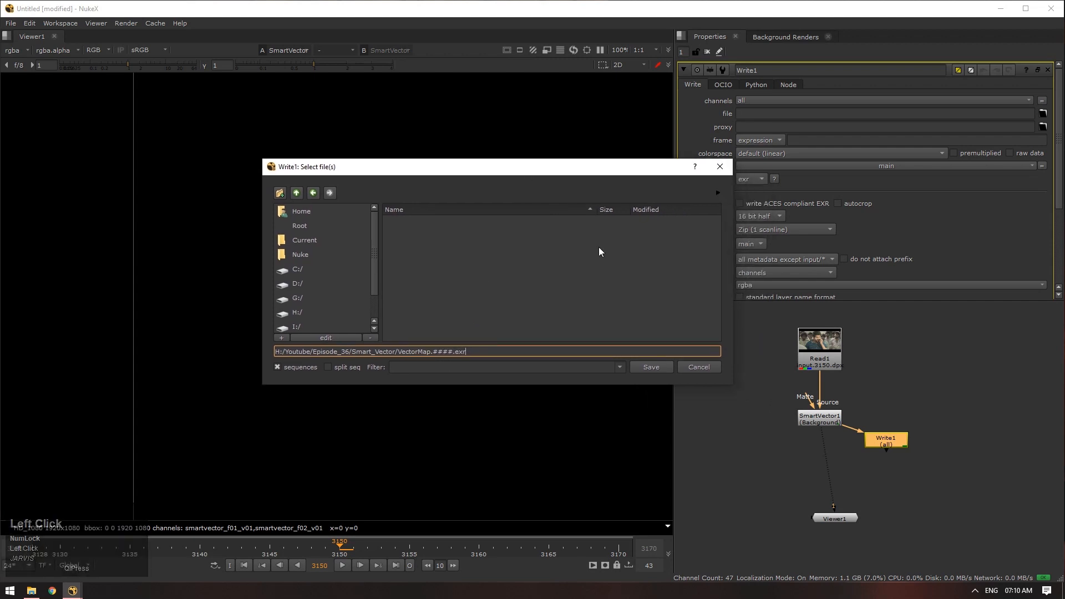
{"action": "left_click", "coordinate": [648, 367]}
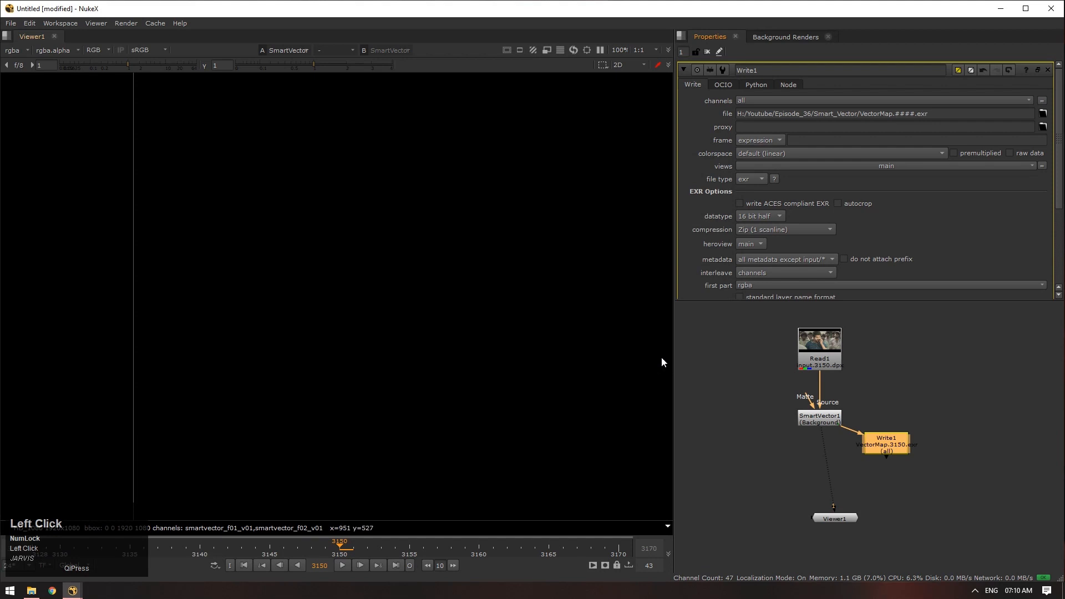
Render the Write node over the global frame range
{"action": "scroll", "coordinate": [808, 193], "scroll_direction": "down", "scroll_amount": 2}
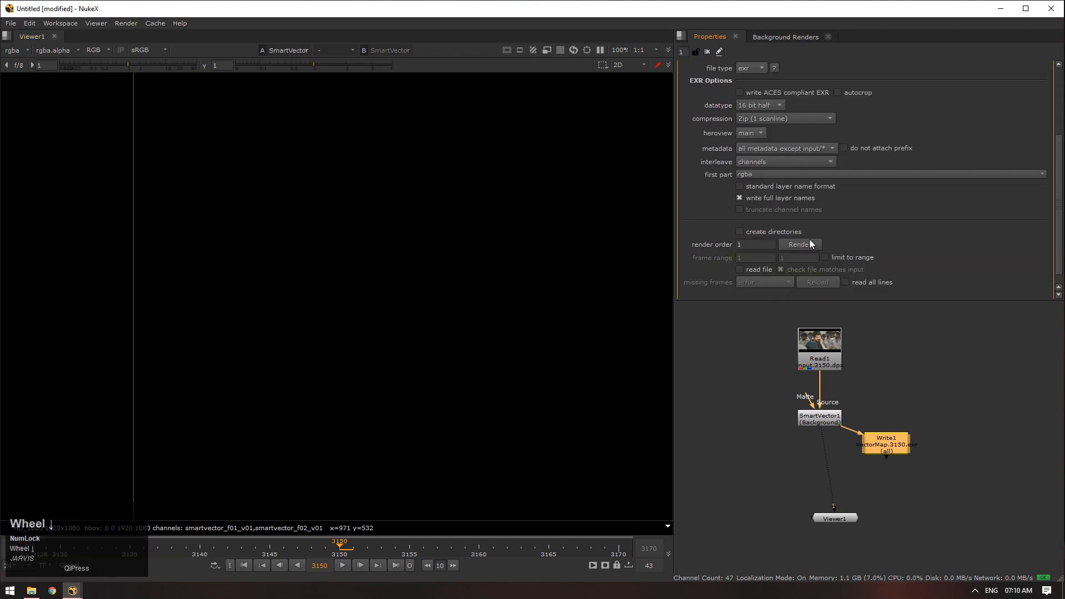
{"action": "left_click", "coordinate": [803, 243]}
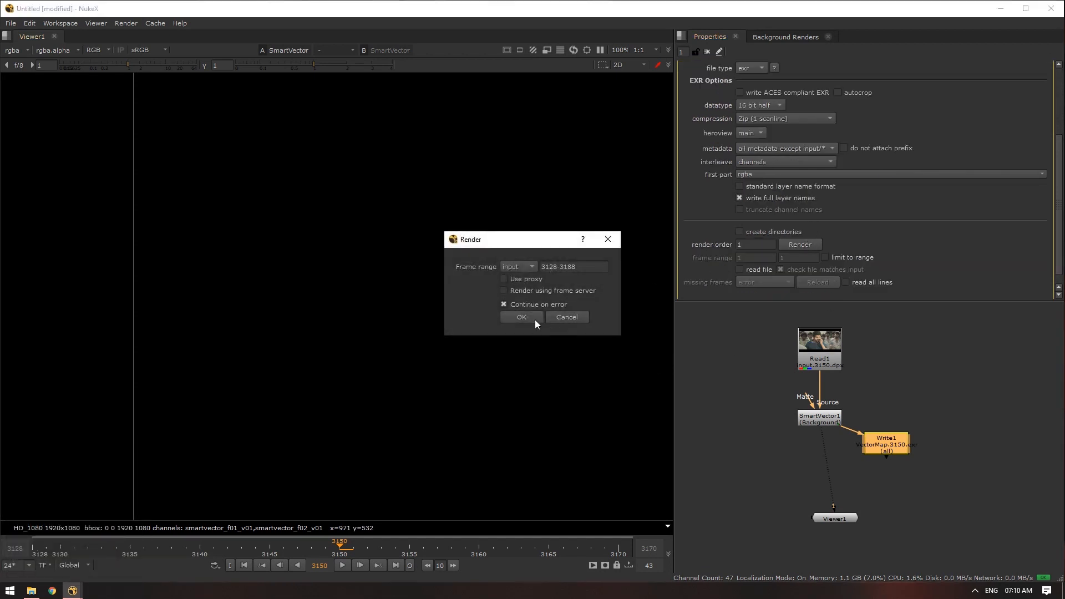
{"action": "left_click", "coordinate": [531, 266]}
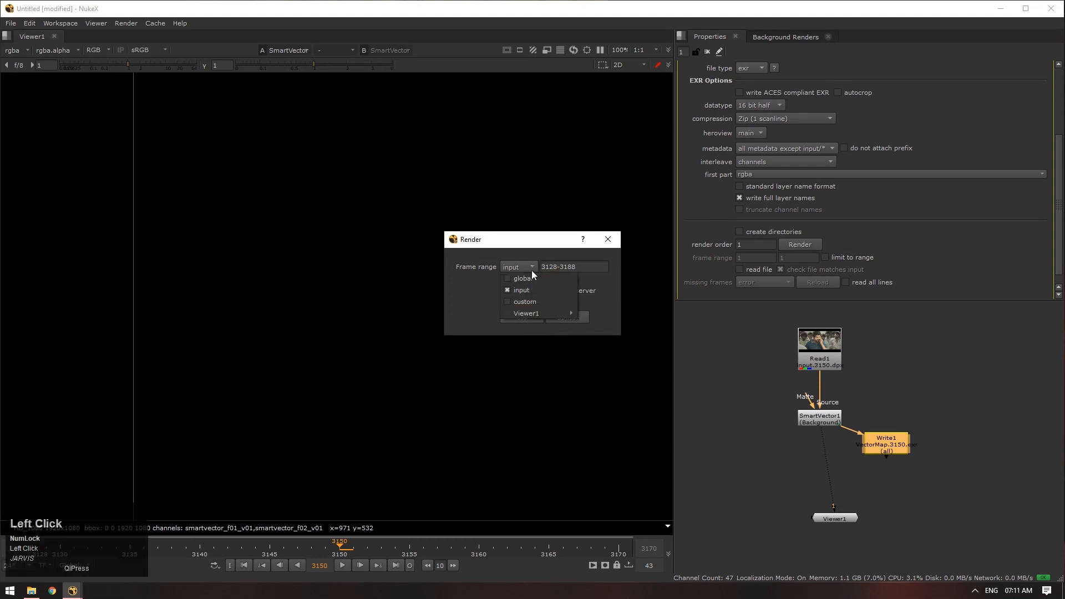
{"action": "left_click", "coordinate": [533, 279]}
{"action": "left_click", "coordinate": [524, 317]}
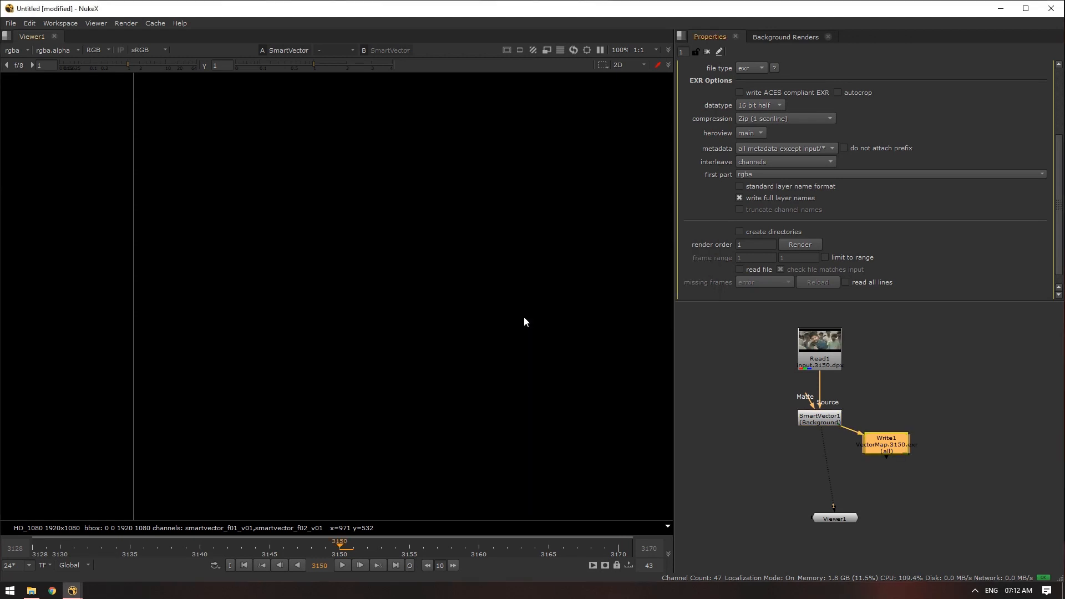
Read in the rendered VectorMap.####.exr sequence, show it in the viewer and place its node well apart from the Write node
{"action": "left_click", "coordinate": [966, 473]}
{"action": "left_click", "coordinate": [904, 451]}
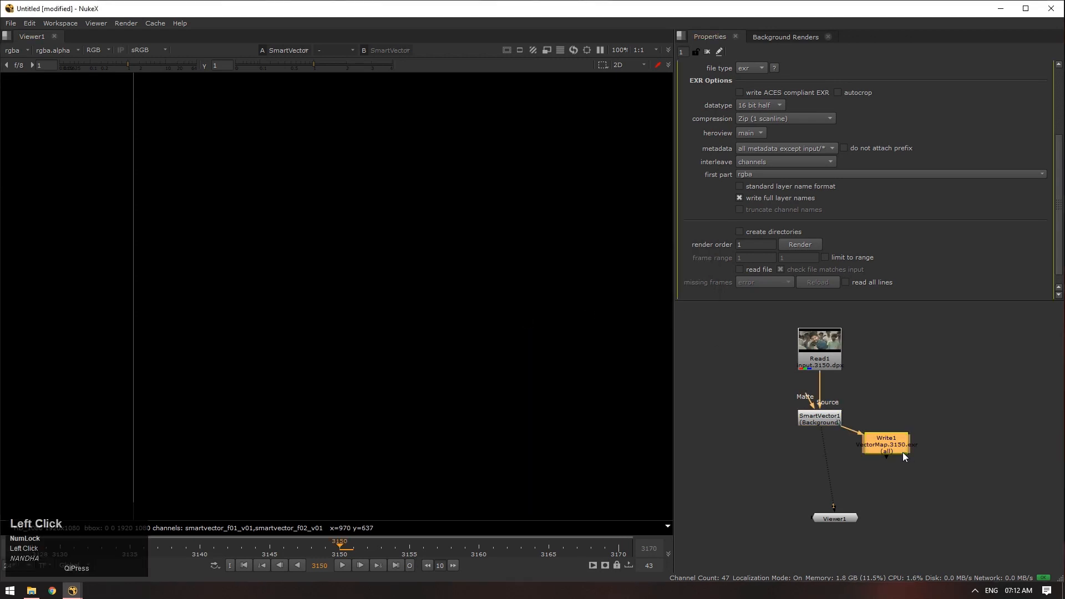
{"action": "key", "text": "r"}
{"action": "left_click", "coordinate": [528, 254]}
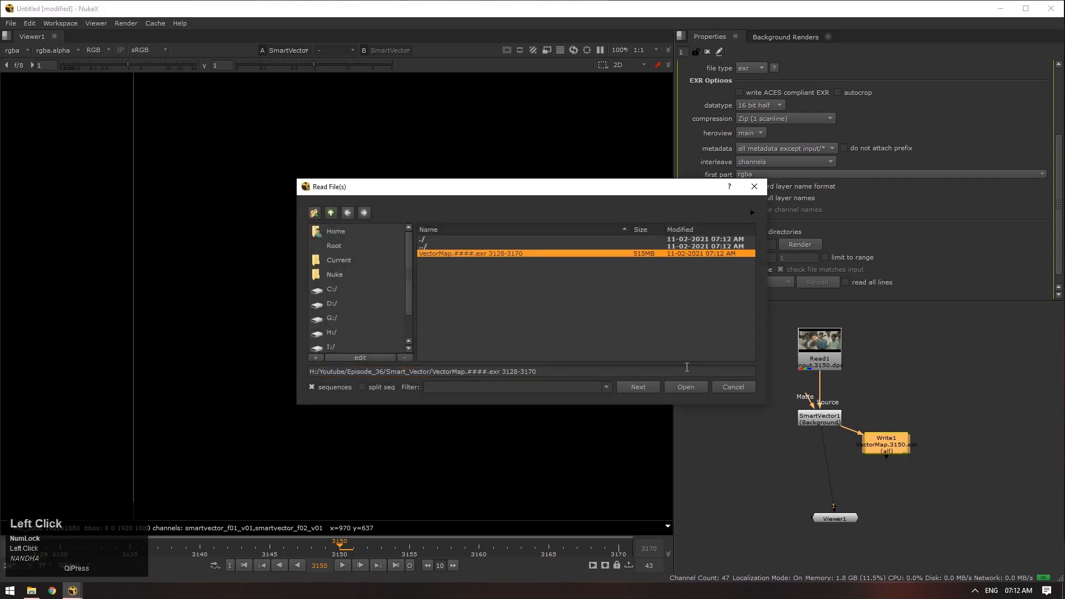
{"action": "left_click", "coordinate": [693, 392]}
{"action": "left_click_drag", "start_coordinate": [890, 467], "coordinate": [703, 482]}
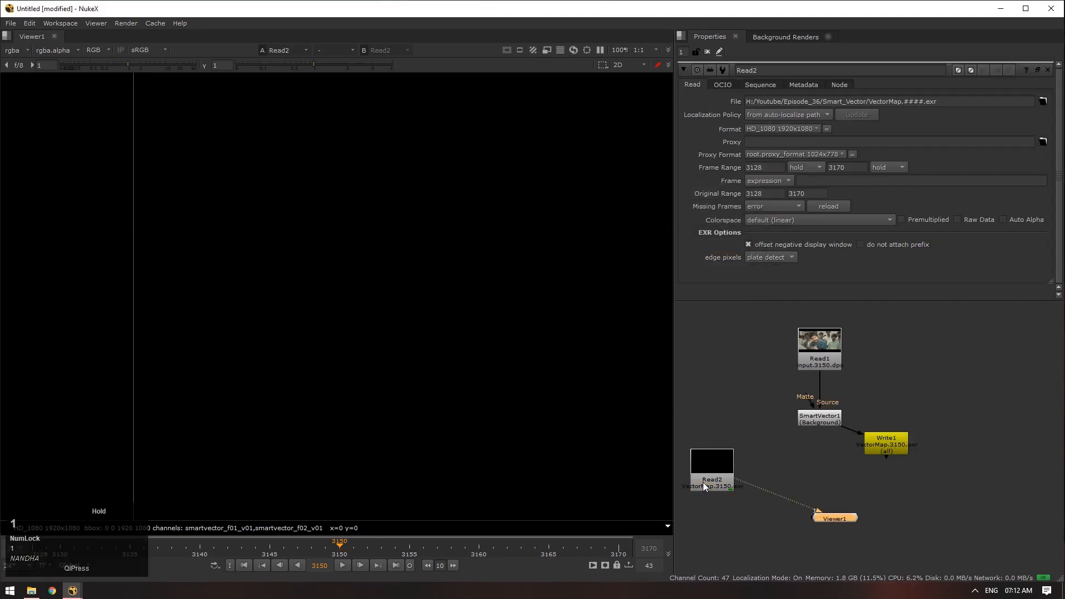
{"action": "key", "text": "1"}
{"action": "left_click_drag", "start_coordinate": [788, 490], "coordinate": [908, 483], "text": "alt"}
{"action": "left_click_drag", "start_coordinate": [843, 476], "coordinate": [779, 485]}
Add a VectorDistort node beside the VectorMap Read node
{"action": "left_click", "coordinate": [878, 467]}
{"action": "key", "text": "Tab"}
{"action": "type", "text": "vec"}
{"action": "key", "text": "Down"}
{"action": "key", "text": "Down"}
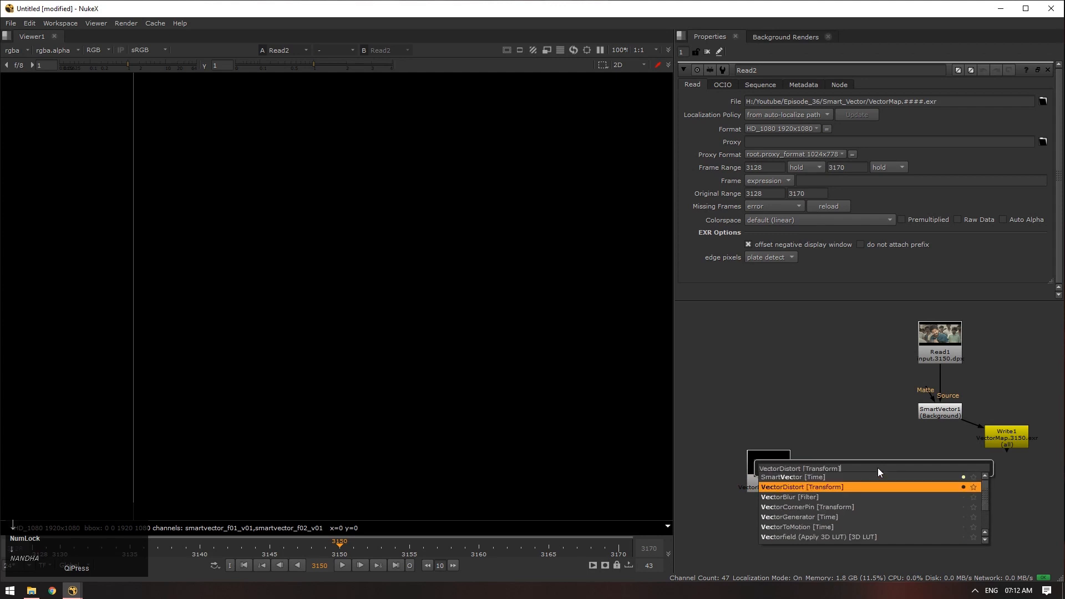
{"action": "key", "text": "Return"}
Connect the VectorDistort's Source input to the original clip and its SmartVector input to the VectorMap Read node
{"action": "scroll", "coordinate": [878, 467], "scroll_direction": "up", "scroll_amount": 2}
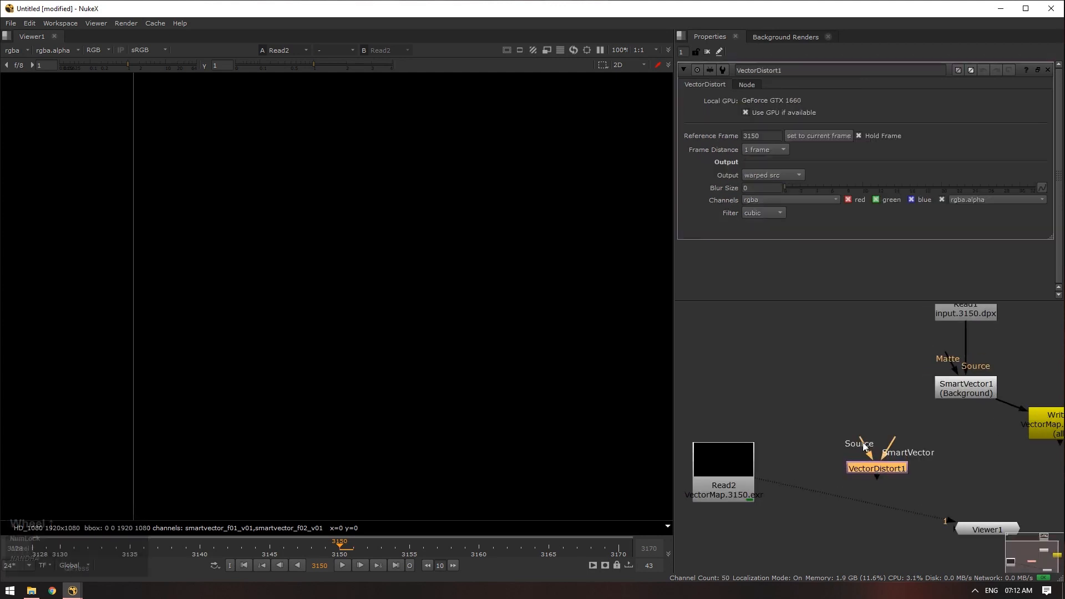
{"action": "left_click_drag", "start_coordinate": [888, 446], "coordinate": [886, 359]}
{"action": "scroll", "coordinate": [774, 451], "scroll_direction": "down", "scroll_amount": 3}
{"action": "left_click_drag", "start_coordinate": [888, 357], "coordinate": [805, 376]}
{"action": "left_click_drag", "start_coordinate": [998, 371], "coordinate": [839, 459]}
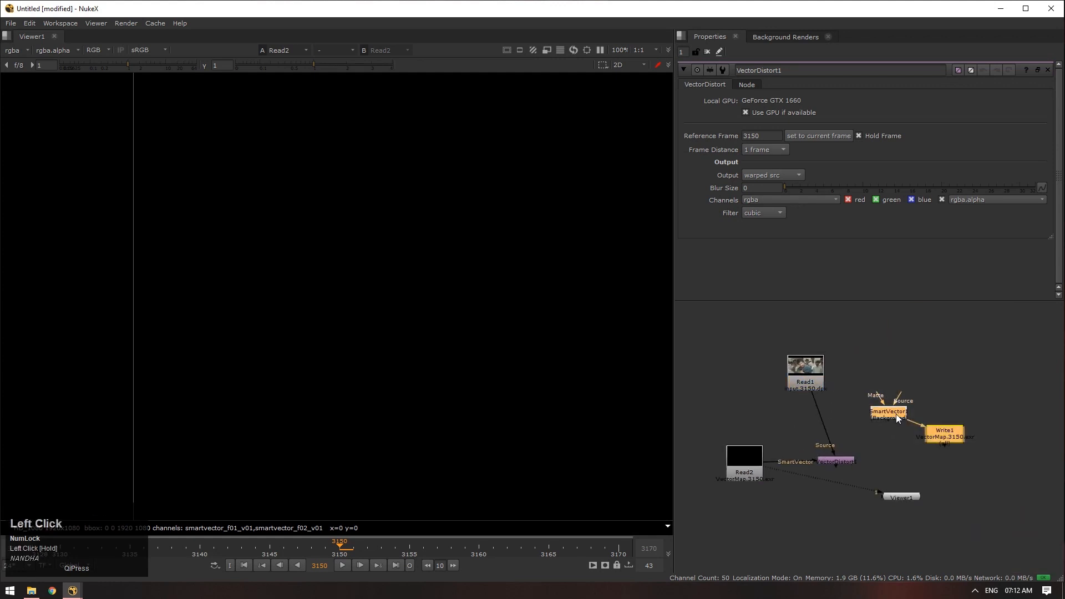
Move the SmartVector and Write nodes away from the other nodes and disable the SmartVector
{"action": "left_click_drag", "start_coordinate": [894, 415], "coordinate": [1008, 352]}
{"action": "key", "text": "d"}
{"action": "key", "text": "1"}
Detach the original clip from the VectorDistort's Source input, move it near the SmartVector and show it in the viewer
{"action": "left_click_drag", "start_coordinate": [813, 388], "coordinate": [839, 404]}
{"action": "left_click_drag", "start_coordinate": [845, 378], "coordinate": [998, 401]}
{"action": "key", "text": "1"}
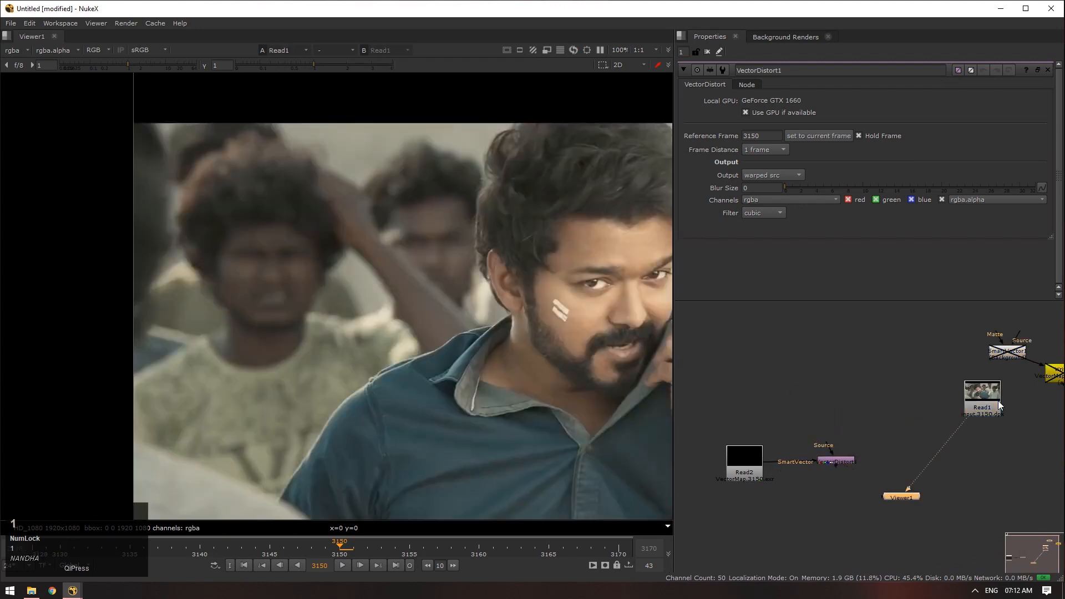
Step back and forth through the frames just before 3150 and examine the white strips on the actor's cheek up close
{"action": "left_click_drag", "start_coordinate": [652, 425], "coordinate": [526, 387], "text": "alt"}
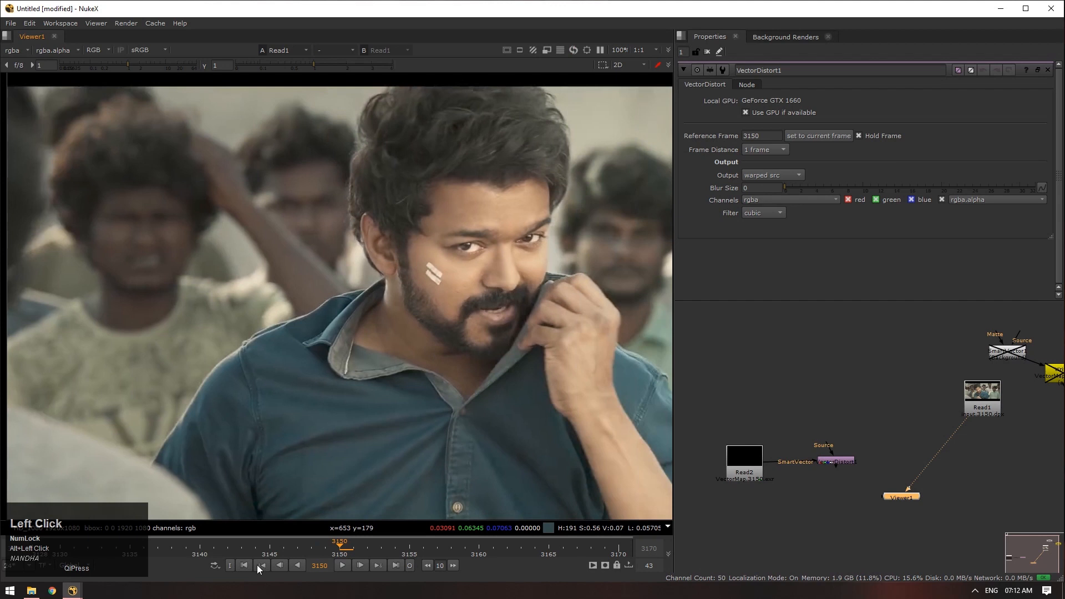
{"action": "scroll", "coordinate": [443, 295], "scroll_direction": "up", "scroll_amount": 2}
{"action": "scroll", "coordinate": [443, 296], "scroll_direction": "up", "scroll_amount": 5}
{"action": "left_click_drag", "start_coordinate": [472, 175], "coordinate": [319, 320]}
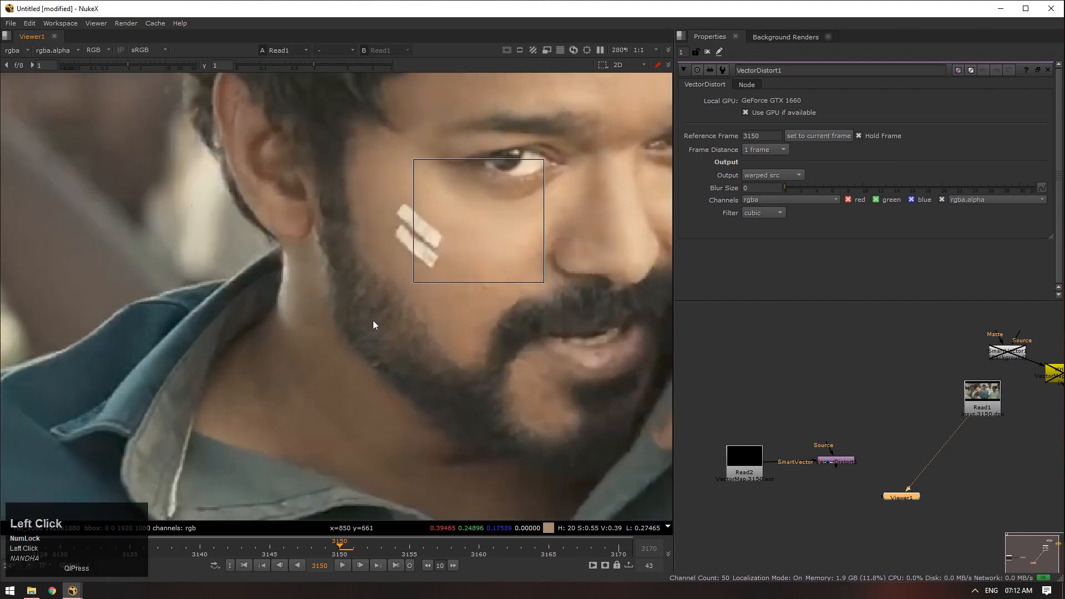
{"action": "key", "text": "Left"}
{"action": "key", "text": "Left"}
{"action": "key", "text": "Left"}
{"action": "key", "text": "Left"}
{"action": "key", "text": "Left"}
{"action": "key", "text": "Left"}
{"action": "key", "text": "Left"}
{"action": "key", "text": "Right"}
{"action": "key", "text": "Right"}
{"action": "key", "text": "Right"}
{"action": "key", "text": "Right"}
{"action": "key", "text": "Right"}
{"action": "key", "text": "Right"}
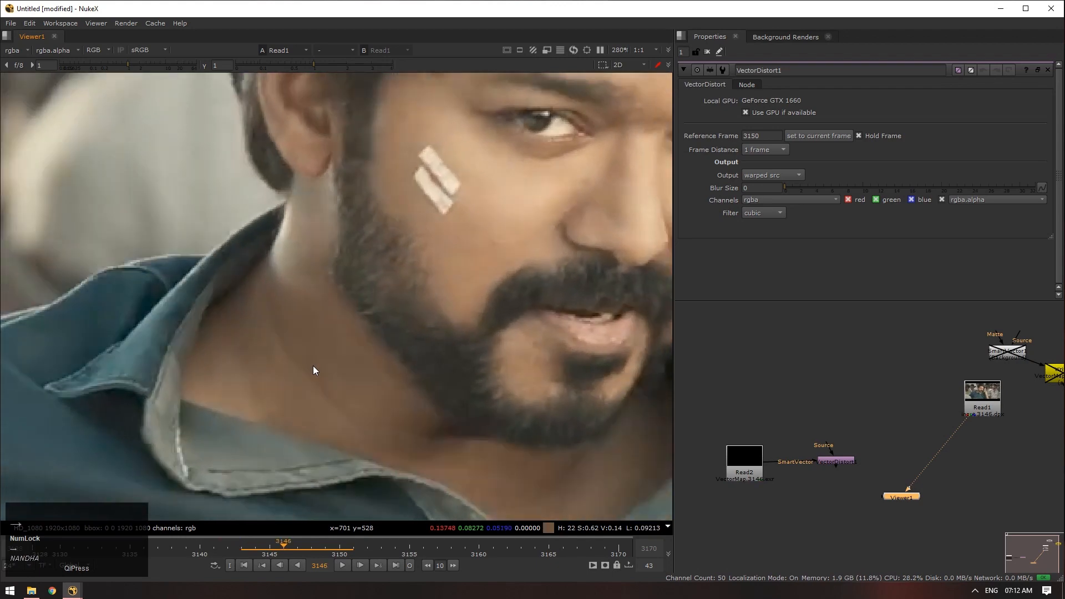
{"action": "key", "text": "Left"}
{"action": "key", "text": "Left"}
{"action": "key", "text": "Left"}
{"action": "key", "text": "Left"}
{"action": "key", "text": "Left"}
{"action": "scroll", "coordinate": [314, 370], "scroll_direction": "down", "scroll_amount": 4}
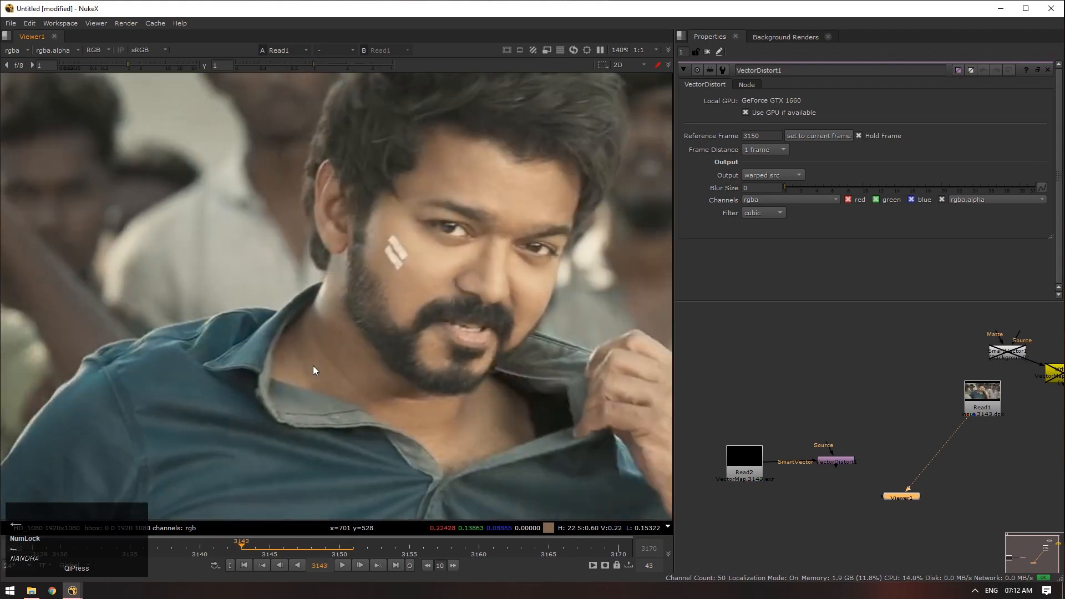
Advance the clip to frame 3152 as the frame for painting
{"action": "key", "text": "Right"}
{"action": "key", "text": "Right"}
{"action": "key", "text": "Right"}
{"action": "key", "text": "Right"}
{"action": "key", "text": "Right"}
{"action": "key", "text": "Right"}
{"action": "key", "text": "Right"}
{"action": "key", "text": "Right"}
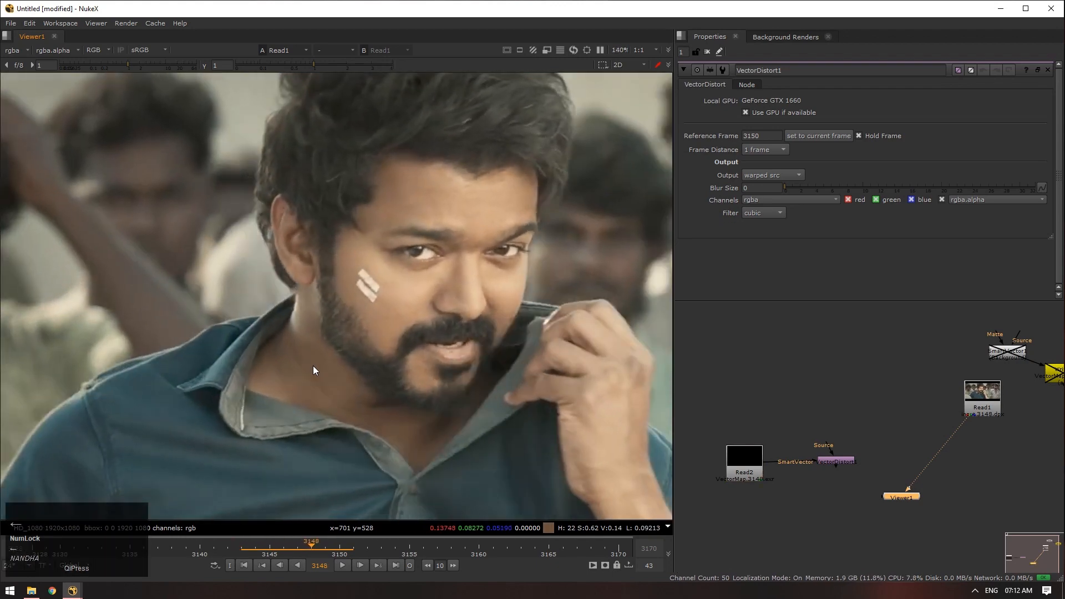
{"action": "left_click", "coordinate": [201, 437]}
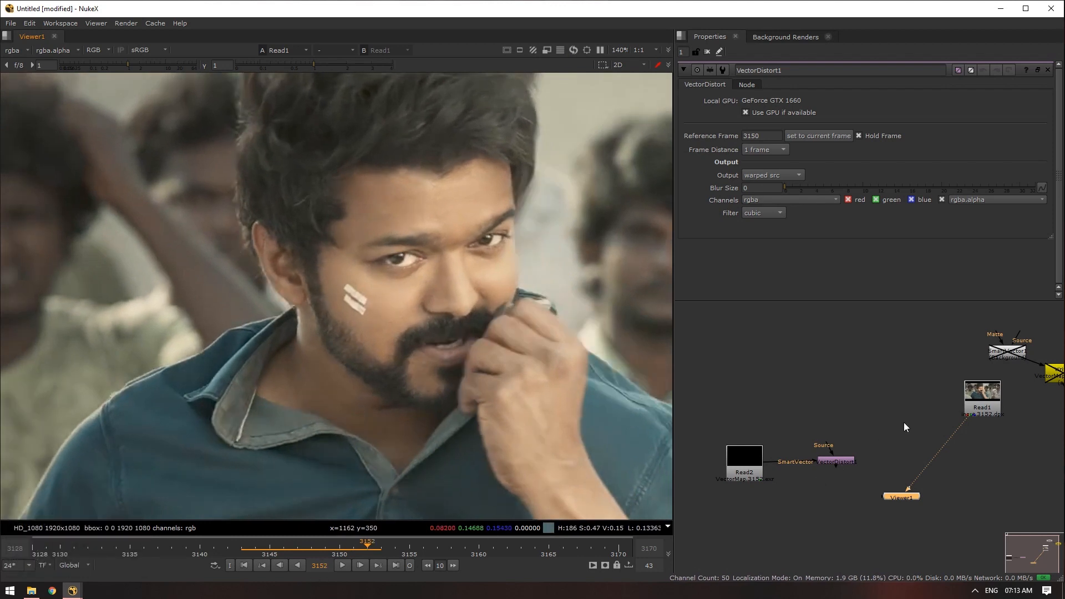
Switch to full screen and add a RotoPaint node between the original clip and the viewer
{"action": "key", "text": "alt+s"}
{"action": "scroll", "coordinate": [934, 415], "scroll_direction": "up", "scroll_amount": 3}
{"action": "scroll", "coordinate": [935, 415], "scroll_direction": "down", "scroll_amount": 1}
{"action": "left_click", "coordinate": [935, 415]}
{"action": "key", "text": "p"}
{"action": "left_click_drag", "start_coordinate": [935, 415], "coordinate": [921, 439]}
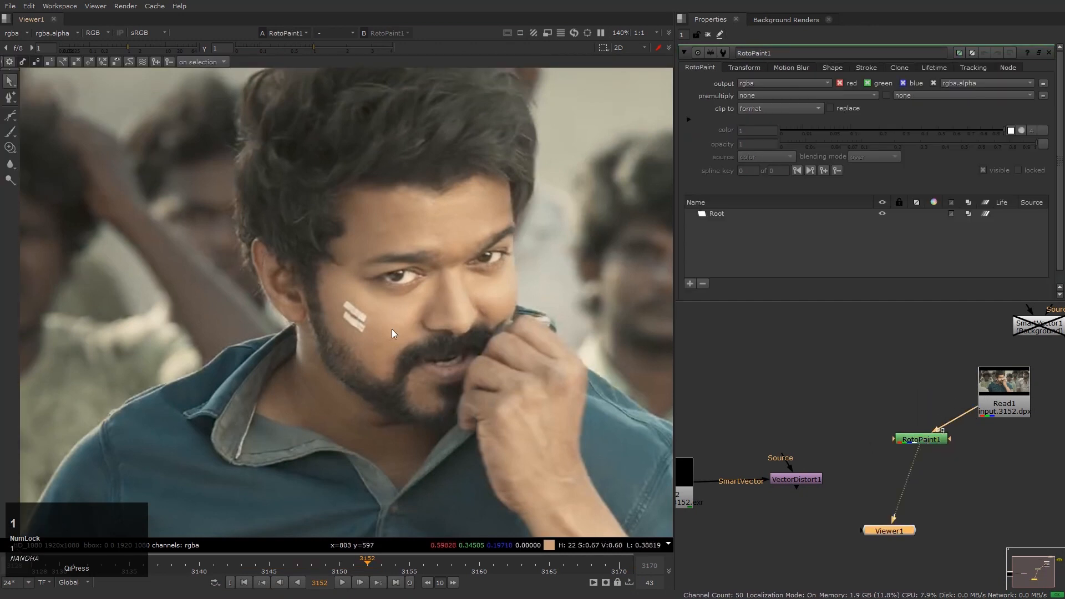
Choose the Clone tool and set its opacity to 0.1 and hardness to 0
{"action": "scroll", "coordinate": [371, 331], "scroll_direction": "up", "scroll_amount": 4}
{"action": "left_click", "coordinate": [10, 147]}
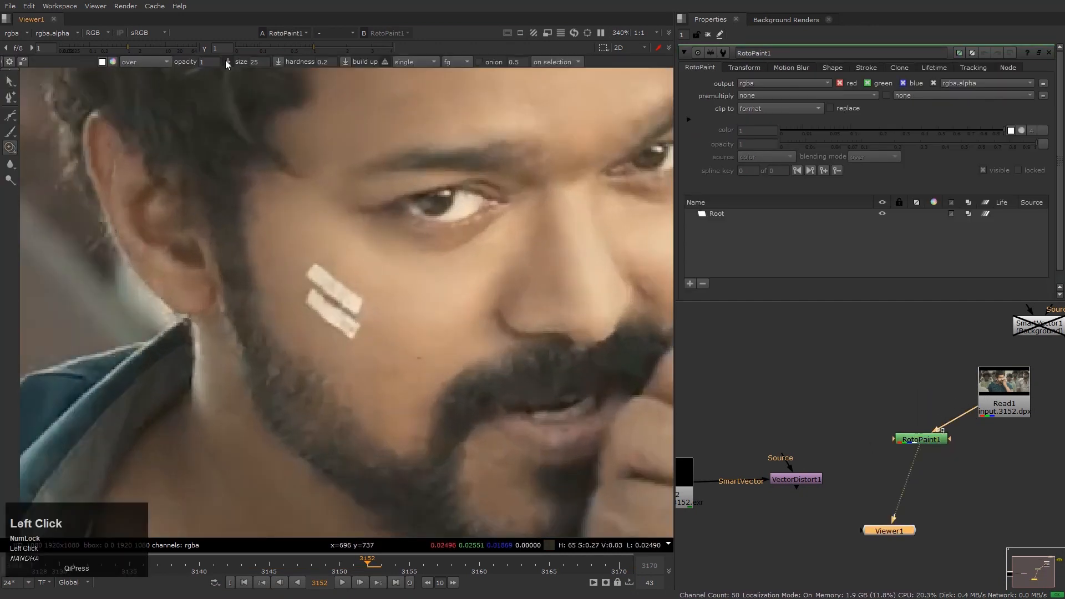
{"action": "type", "text": "0.1"}
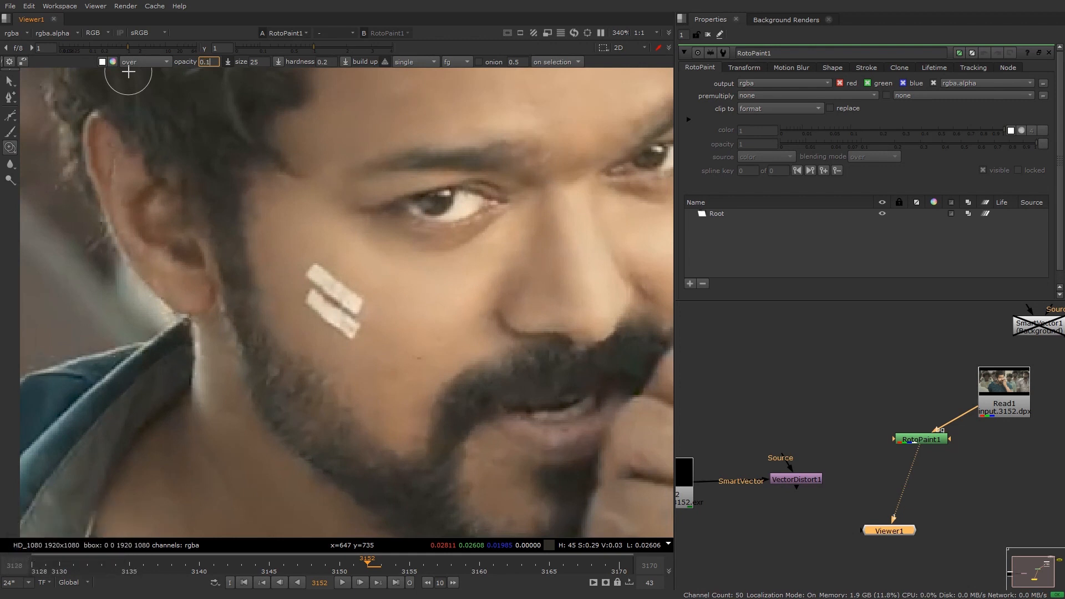
{"action": "key", "text": "Tab"}
{"action": "left_click", "coordinate": [269, 98]}
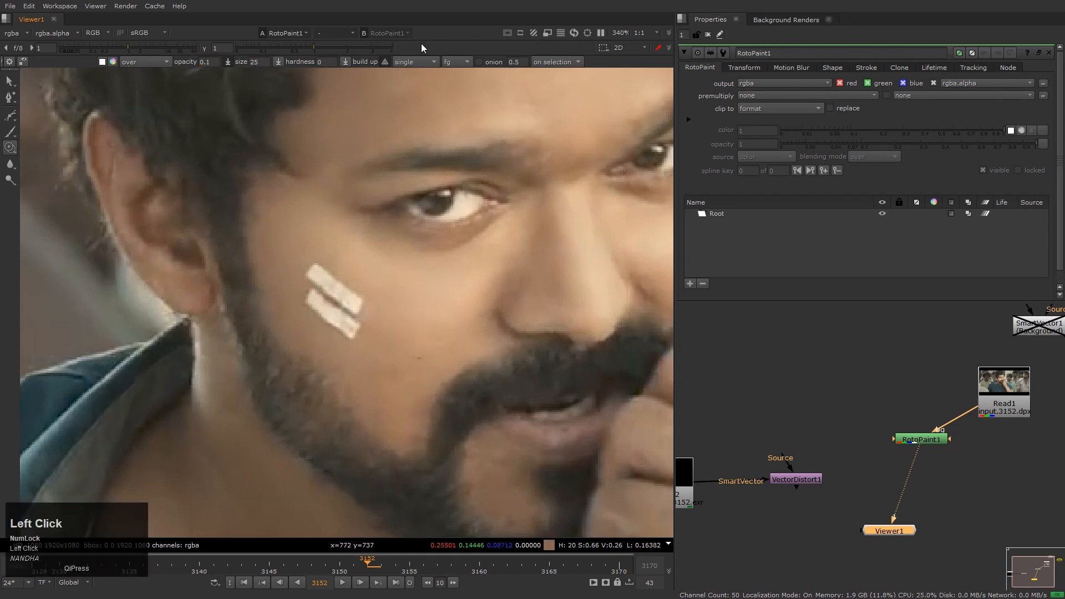
Clone nearby clean skin over both white strips on the cheek at frame 3152, enlarging the brush to size 31
{"action": "scroll", "coordinate": [360, 317], "scroll_direction": "up", "scroll_amount": 4}
{"action": "scroll", "coordinate": [413, 309], "scroll_direction": "down", "scroll_amount": 3}
{"action": "left_click_drag", "start_coordinate": [475, 333], "coordinate": [389, 292], "text": "ctrl"}
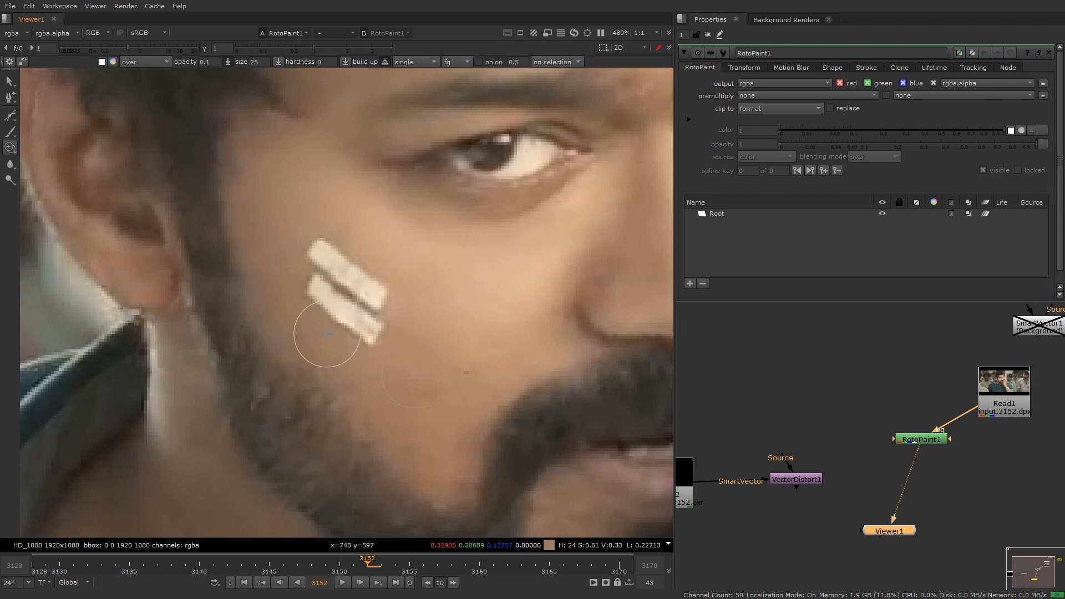
{"action": "scroll", "coordinate": [364, 307], "scroll_direction": "up", "scroll_amount": 3}
{"action": "left_click_drag", "start_coordinate": [376, 278], "coordinate": [421, 290], "text": "ctrl"}
{"action": "left_click_drag", "start_coordinate": [507, 314], "coordinate": [412, 291], "text": "ctrl"}
{"action": "mouse_move", "coordinate": [412, 290]}
{"action": "left_mouse_down"}
{"action": "mouse_move", "coordinate": [401, 274]}
{"action": "mouse_move", "coordinate": [414, 288]}
{"action": "mouse_move", "coordinate": [389, 303]}
{"action": "mouse_move", "coordinate": [391, 319]}
{"action": "mouse_move", "coordinate": [383, 260]}
{"action": "mouse_move", "coordinate": [355, 255]}
{"action": "mouse_move", "coordinate": [388, 350]}
{"action": "left_mouse_up"}
{"action": "mouse_move", "coordinate": [351, 399]}
{"action": "left_mouse_down", "text": "ctrl"}
{"action": "mouse_move", "coordinate": [408, 319]}
{"action": "mouse_move", "coordinate": [398, 321]}
{"action": "mouse_move", "coordinate": [396, 378]}
{"action": "mouse_move", "coordinate": [357, 352]}
{"action": "mouse_move", "coordinate": [350, 281]}
{"action": "left_mouse_up", "text": "ctrl"}
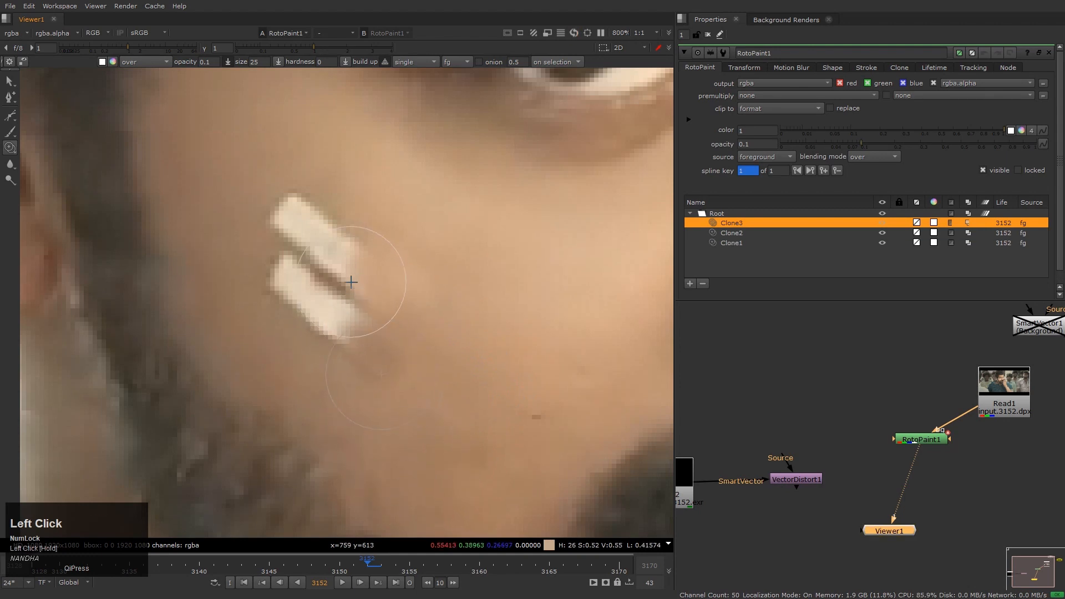
{"action": "left_click_drag", "start_coordinate": [229, 121], "coordinate": [289, 191], "text": "ctrl"}
{"action": "mouse_move", "coordinate": [270, 277]}
{"action": "left_mouse_down"}
{"action": "mouse_move", "coordinate": [280, 298]}
{"action": "mouse_move", "coordinate": [288, 212]}
{"action": "mouse_move", "coordinate": [276, 194]}
{"action": "mouse_move", "coordinate": [298, 309]}
{"action": "mouse_move", "coordinate": [288, 326]}
{"action": "mouse_move", "coordinate": [307, 305]}
{"action": "mouse_move", "coordinate": [287, 292]}
{"action": "mouse_move", "coordinate": [355, 328]}
{"action": "mouse_move", "coordinate": [312, 274]}
{"action": "mouse_move", "coordinate": [303, 239]}
{"action": "mouse_move", "coordinate": [312, 256]}
{"action": "left_mouse_up"}
{"action": "mouse_move", "coordinate": [344, 196]}
{"action": "left_mouse_down", "text": "ctrl"}
{"action": "mouse_move", "coordinate": [311, 201]}
{"action": "mouse_move", "coordinate": [350, 238]}
{"action": "mouse_move", "coordinate": [320, 240]}
{"action": "mouse_move", "coordinate": [313, 199]}
{"action": "mouse_move", "coordinate": [325, 195]}
{"action": "mouse_move", "coordinate": [276, 205]}
{"action": "mouse_move", "coordinate": [356, 280]}
{"action": "mouse_move", "coordinate": [370, 251]}
{"action": "mouse_move", "coordinate": [288, 250]}
{"action": "left_mouse_up", "text": "ctrl"}
{"action": "mouse_move", "coordinate": [281, 179]}
{"action": "left_mouse_down"}
{"action": "mouse_move", "coordinate": [307, 209]}
{"action": "mouse_move", "coordinate": [300, 172]}
{"action": "mouse_move", "coordinate": [366, 246]}
{"action": "left_mouse_up"}
{"action": "left_click_drag", "start_coordinate": [283, 187], "coordinate": [294, 194]}
{"action": "mouse_move", "coordinate": [296, 140]}
{"action": "left_mouse_down", "text": "ctrl"}
{"action": "mouse_move", "coordinate": [282, 195]}
{"action": "mouse_move", "coordinate": [358, 272]}
{"action": "left_mouse_up", "text": "ctrl"}
{"action": "mouse_move", "coordinate": [309, 234]}
{"action": "left_mouse_down"}
{"action": "mouse_move", "coordinate": [254, 186]}
{"action": "mouse_move", "coordinate": [298, 250]}
{"action": "mouse_move", "coordinate": [403, 359]}
{"action": "mouse_move", "coordinate": [426, 328]}
{"action": "mouse_move", "coordinate": [416, 290]}
{"action": "mouse_move", "coordinate": [369, 244]}
{"action": "mouse_move", "coordinate": [374, 266]}
{"action": "left_mouse_up"}
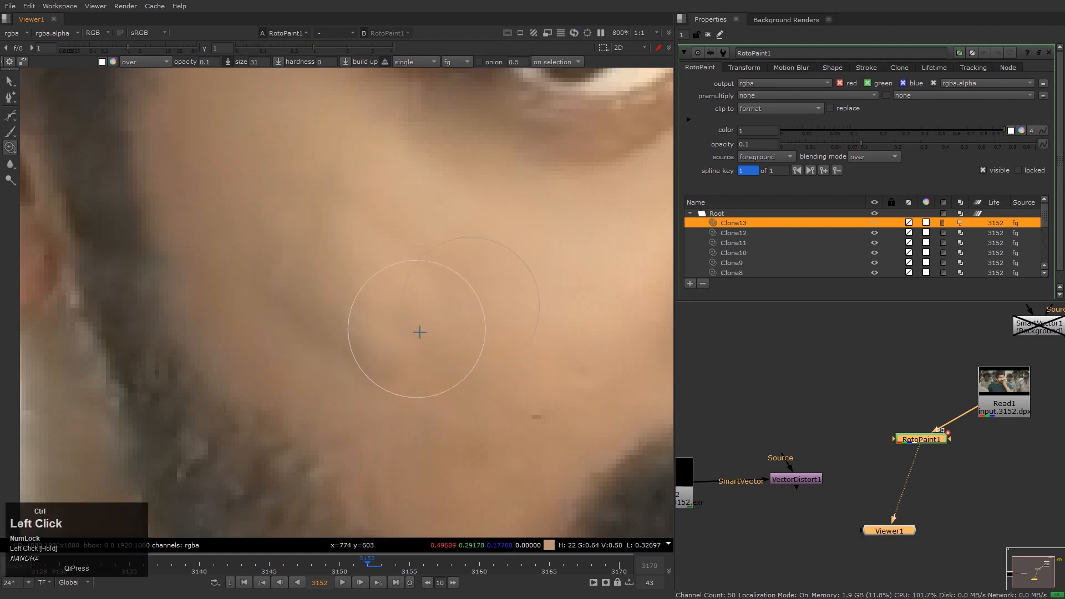
{"action": "mouse_move", "coordinate": [315, 402]}
{"action": "left_mouse_down", "text": "ctrl"}
{"action": "mouse_move", "coordinate": [376, 364]}
{"action": "mouse_move", "coordinate": [369, 371]}
{"action": "mouse_move", "coordinate": [307, 315]}
{"action": "mouse_move", "coordinate": [333, 325]}
{"action": "mouse_move", "coordinate": [291, 263]}
{"action": "left_mouse_up", "text": "ctrl"}
{"action": "mouse_move", "coordinate": [410, 308]}
{"action": "left_mouse_down", "text": "ctrl"}
{"action": "mouse_move", "coordinate": [369, 357]}
{"action": "mouse_move", "coordinate": [375, 379]}
{"action": "mouse_move", "coordinate": [268, 277]}
{"action": "mouse_move", "coordinate": [391, 365]}
{"action": "left_mouse_up", "text": "ctrl"}
{"action": "scroll", "coordinate": [392, 355], "scroll_direction": "down", "scroll_amount": 3}
{"action": "scroll", "coordinate": [392, 355], "scroll_direction": "down", "scroll_amount": 4}
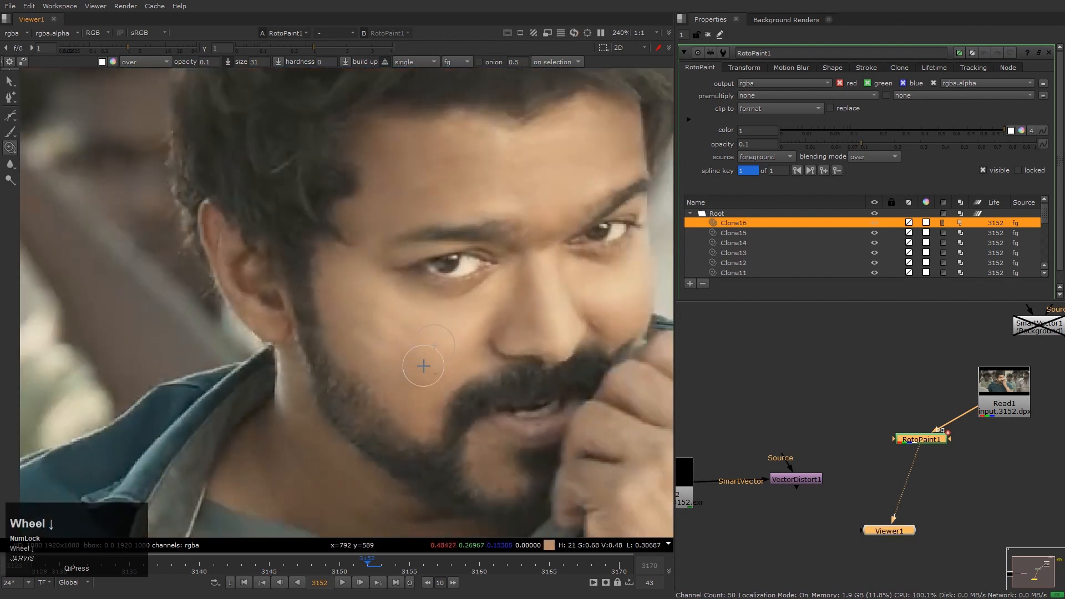
Set the clone brush opacity to 0.5 for refining the painted cheek
{"action": "scroll", "coordinate": [421, 361], "scroll_direction": "up", "scroll_amount": 6}
{"action": "left_click", "coordinate": [215, 62]}
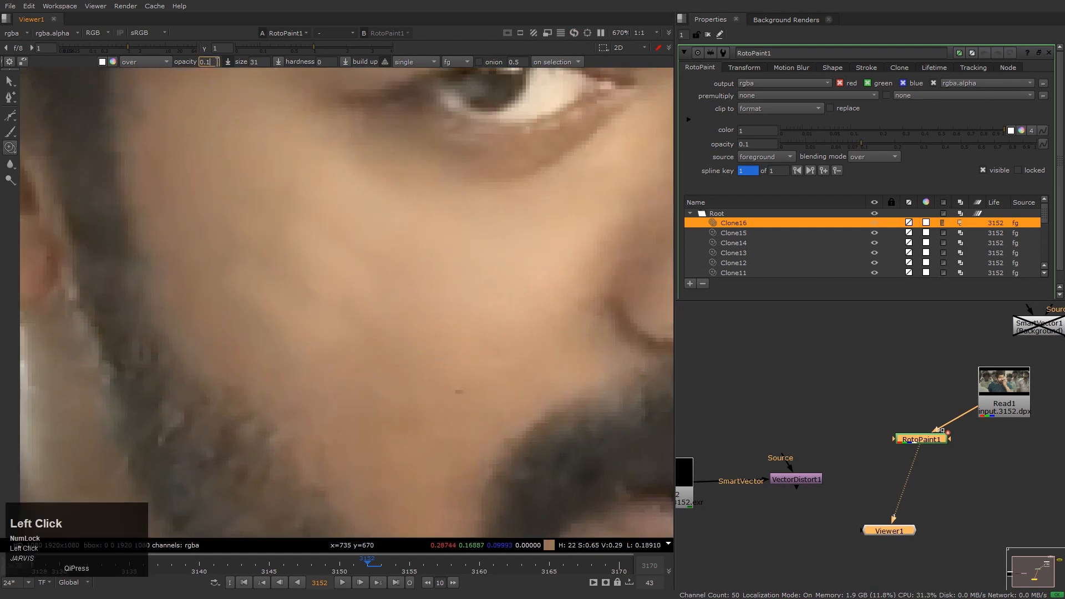
{"action": "type", "text": "5"}
{"action": "key", "text": "Return"}
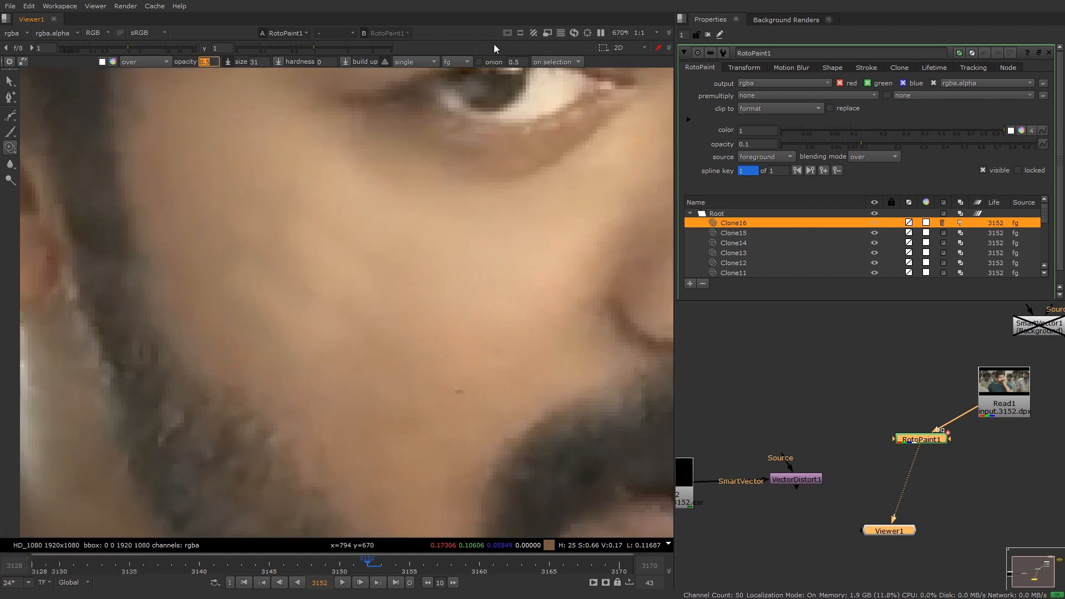
Undo the trial clone stroke on the cheek and set the clone brush opacity to 0.05
{"action": "scroll", "coordinate": [297, 288], "scroll_direction": "up", "scroll_amount": 2}
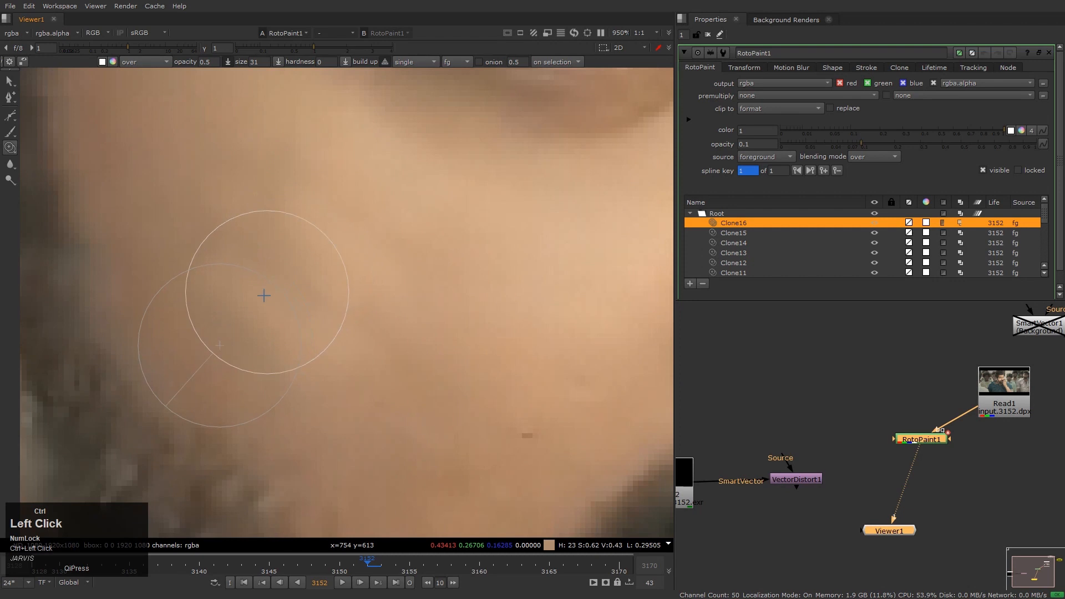
{"action": "left_click_drag", "start_coordinate": [238, 314], "coordinate": [236, 292]}
{"action": "key", "text": "ctrl+z"}
{"action": "left_click", "coordinate": [215, 62]}
{"action": "type", "text": "0.05"}
{"action": "key", "text": "Return"}
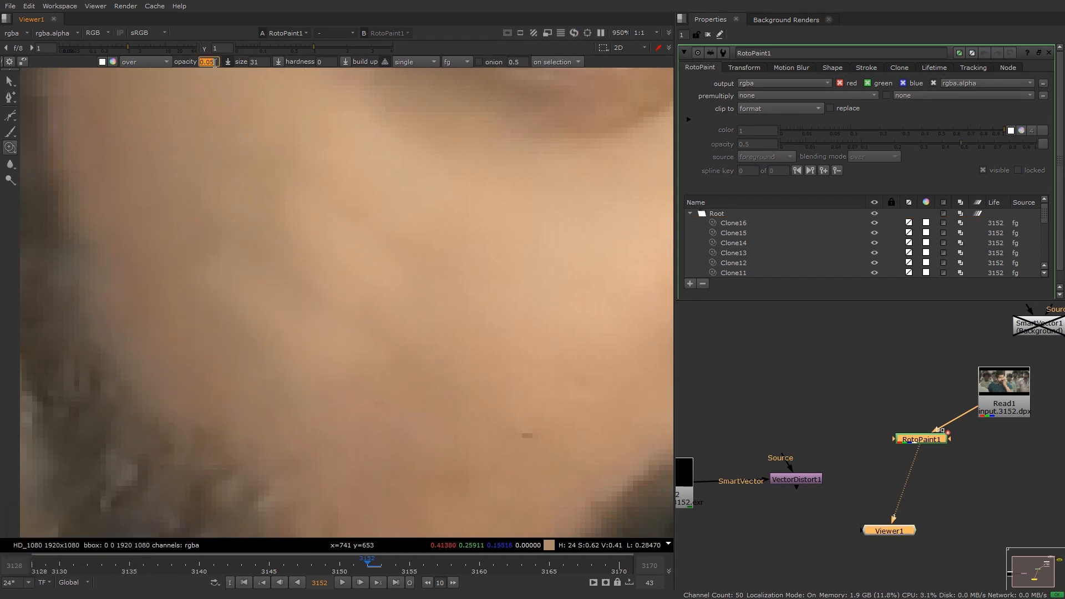
{"action": "left_click", "coordinate": [444, 52]}
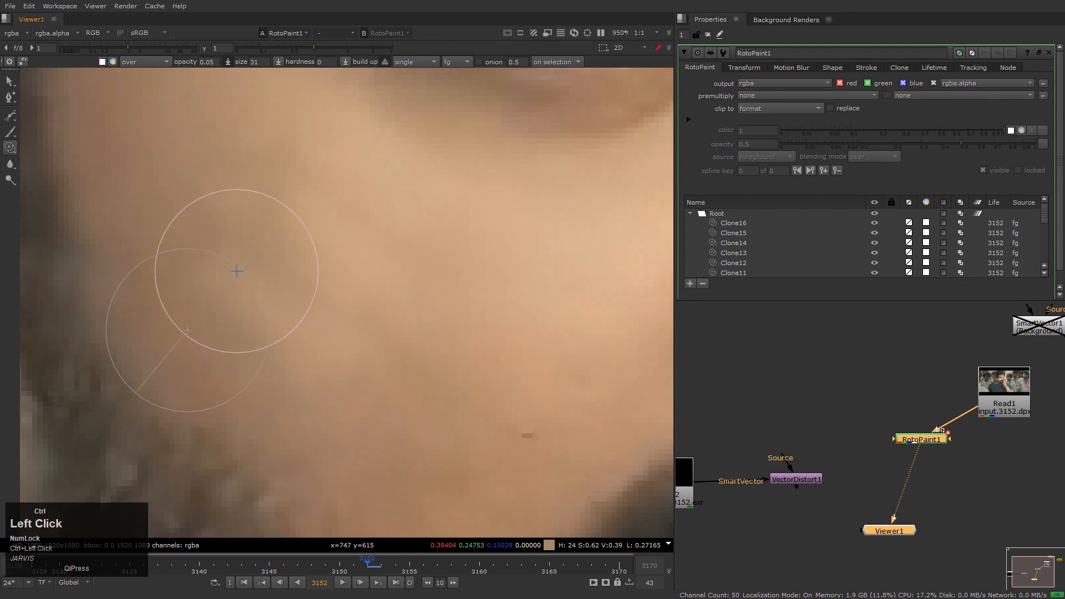
Blend the repaired cheek area with low-opacity clone strokes from the surrounding skin, enlarging the brush to size 39.5
{"action": "mouse_move", "coordinate": [167, 311]}
{"action": "left_mouse_down"}
{"action": "mouse_move", "coordinate": [249, 342]}
{"action": "mouse_move", "coordinate": [225, 367]}
{"action": "mouse_move", "coordinate": [268, 409]}
{"action": "mouse_move", "coordinate": [250, 310]}
{"action": "mouse_move", "coordinate": [295, 344]}
{"action": "mouse_move", "coordinate": [291, 322]}
{"action": "left_mouse_up"}
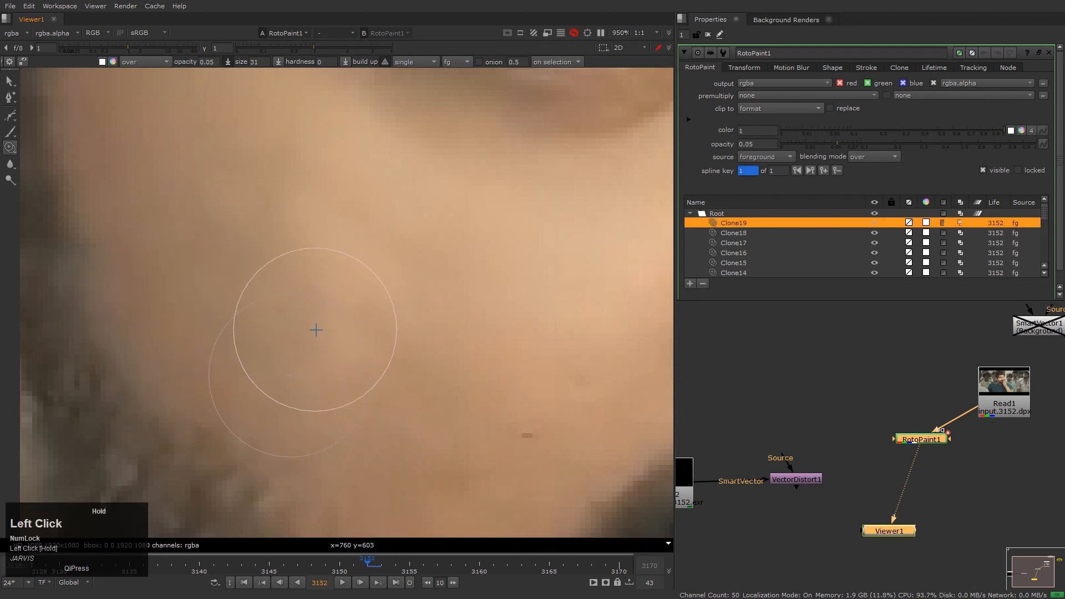
{"action": "scroll", "coordinate": [365, 364], "scroll_direction": "down", "scroll_amount": 3}
{"action": "scroll", "coordinate": [280, 183], "scroll_direction": "up", "scroll_amount": 3}
{"action": "left_click", "coordinate": [336, 240], "text": "ctrl"}
{"action": "left_click_drag", "start_coordinate": [318, 264], "coordinate": [257, 281]}
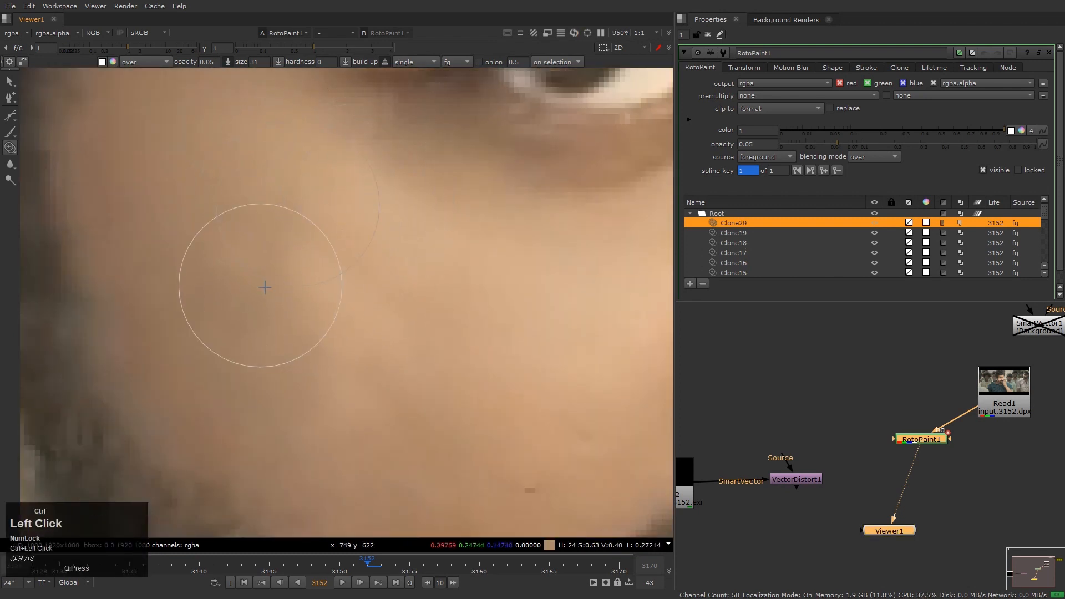
{"action": "left_click_drag", "start_coordinate": [366, 322], "coordinate": [363, 302]}
{"action": "mouse_move", "coordinate": [376, 351]}
{"action": "left_mouse_down", "text": "alt"}
{"action": "mouse_move", "coordinate": [367, 303]}
{"action": "mouse_move", "coordinate": [393, 301]}
{"action": "mouse_move", "coordinate": [322, 287]}
{"action": "mouse_move", "coordinate": [344, 258]}
{"action": "left_mouse_up", "text": "alt"}
{"action": "left_click", "coordinate": [232, 336], "text": "ctrl"}
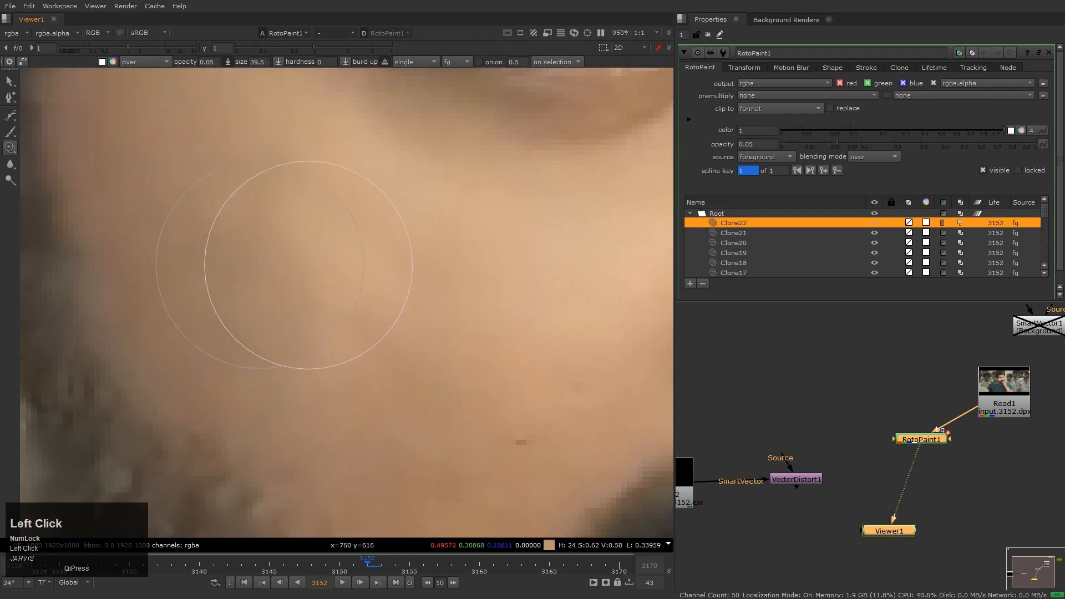
{"action": "mouse_move", "coordinate": [297, 267]}
{"action": "left_mouse_down"}
{"action": "mouse_move", "coordinate": [326, 261]}
{"action": "mouse_move", "coordinate": [315, 224]}
{"action": "mouse_move", "coordinate": [308, 295]}
{"action": "mouse_move", "coordinate": [311, 226]}
{"action": "mouse_move", "coordinate": [314, 243]}
{"action": "left_mouse_up"}
{"action": "mouse_move", "coordinate": [270, 170]}
{"action": "left_mouse_down"}
{"action": "mouse_move", "coordinate": [305, 195]}
{"action": "mouse_move", "coordinate": [338, 309]}
{"action": "mouse_move", "coordinate": [354, 237]}
{"action": "mouse_move", "coordinate": [333, 285]}
{"action": "mouse_move", "coordinate": [335, 388]}
{"action": "mouse_move", "coordinate": [305, 398]}
{"action": "mouse_move", "coordinate": [314, 364]}
{"action": "left_mouse_up"}
{"action": "scroll", "coordinate": [328, 328], "scroll_direction": "down", "scroll_amount": 6}
Connect the original Read1 clip to the second viewer input and compare it with the painted frame
{"action": "key", "text": "1"}
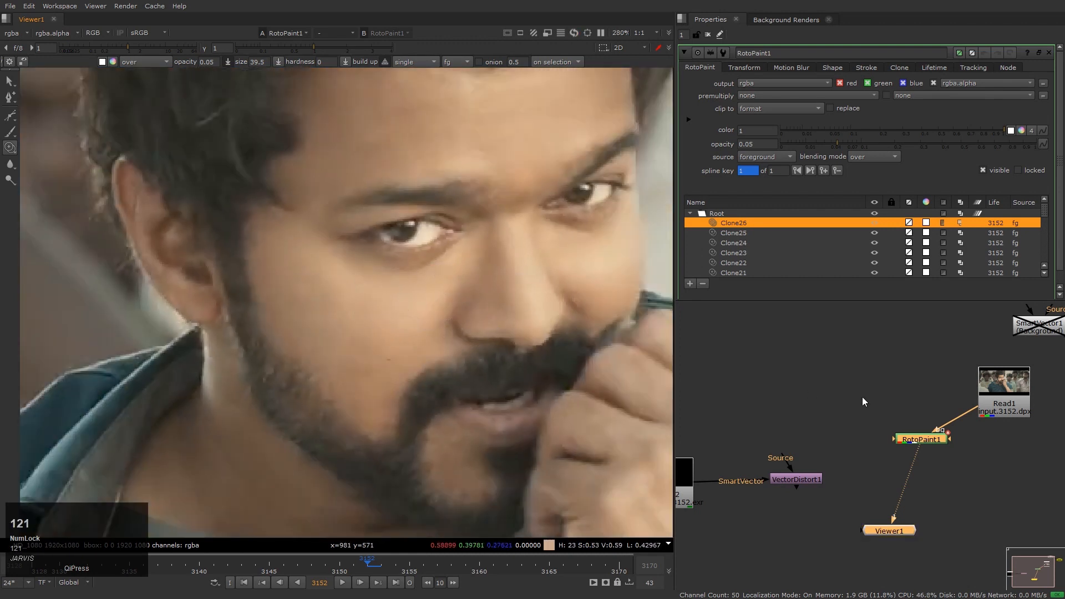
{"action": "left_click", "coordinate": [1004, 401]}
{"action": "key", "text": "1"}
{"action": "left_click_drag", "start_coordinate": [842, 399], "coordinate": [964, 478]}
{"action": "left_click", "coordinate": [890, 532]}
{"action": "key", "text": "2"}
{"action": "key", "text": "1"}
{"action": "key", "text": "2"}
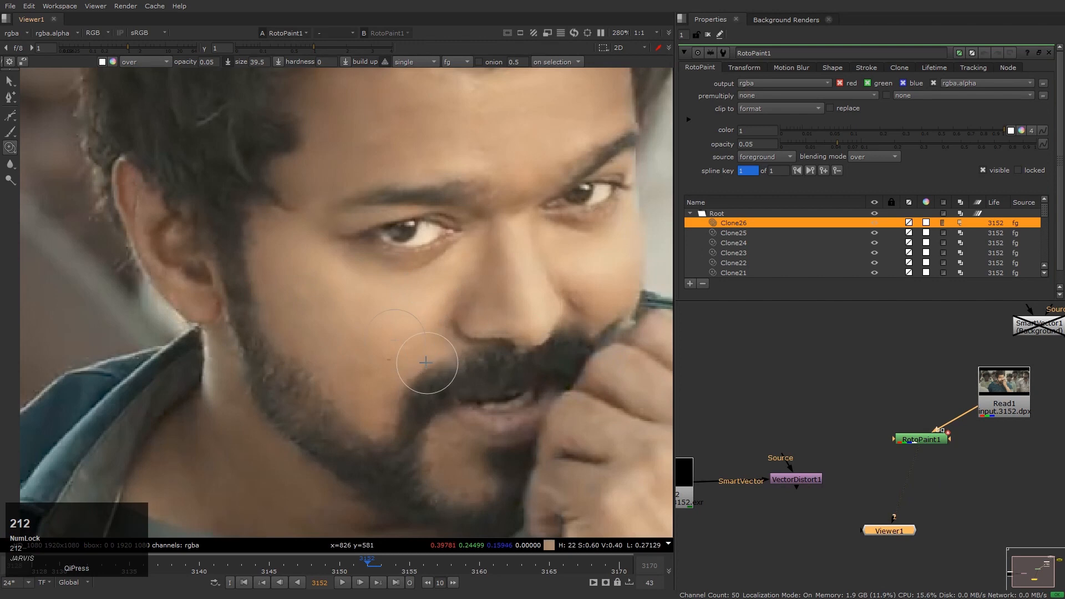
{"action": "scroll", "coordinate": [425, 362], "scroll_direction": "up", "scroll_amount": 3}
{"action": "key", "text": "1"}
{"action": "key", "text": "2"}
{"action": "key", "text": "1"}
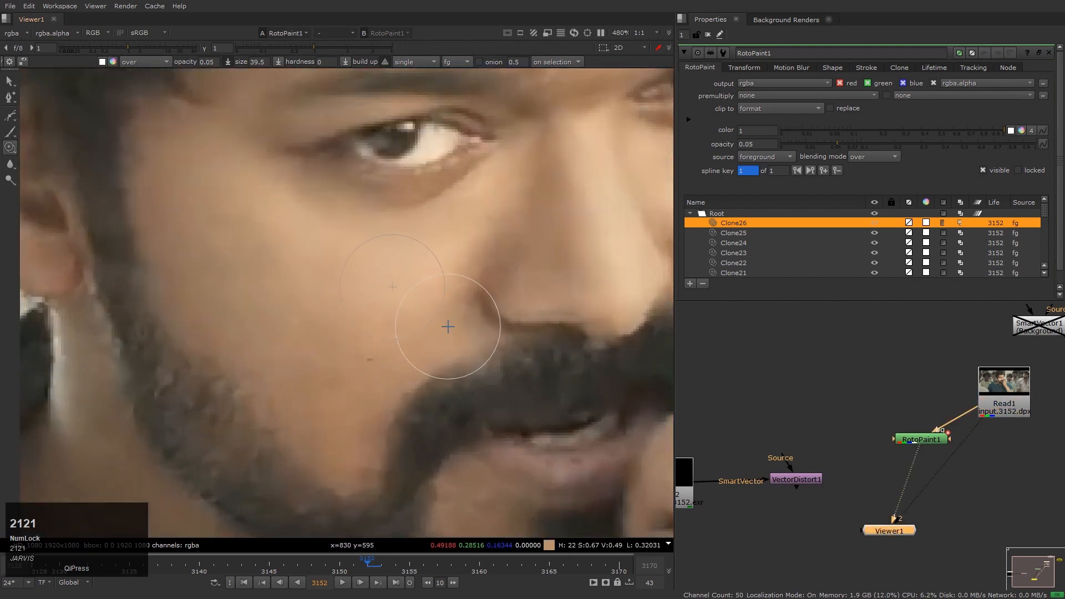
Set the viewer gain to 1.5 and gamma to 0.3 to check the cheek for uneven patches
{"action": "scroll", "coordinate": [420, 340], "scroll_direction": "up", "scroll_amount": 2}
{"action": "scroll", "coordinate": [453, 338], "scroll_direction": "down", "scroll_amount": 2}
{"action": "left_click_drag", "start_coordinate": [168, 46], "coordinate": [134, 48]}
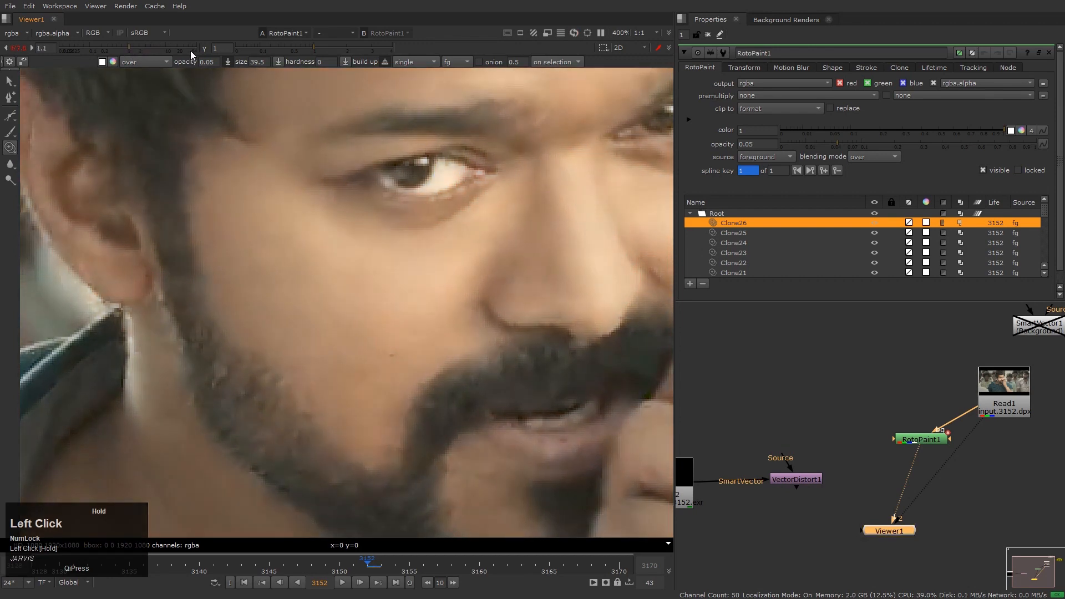
{"action": "left_click", "coordinate": [275, 47]}
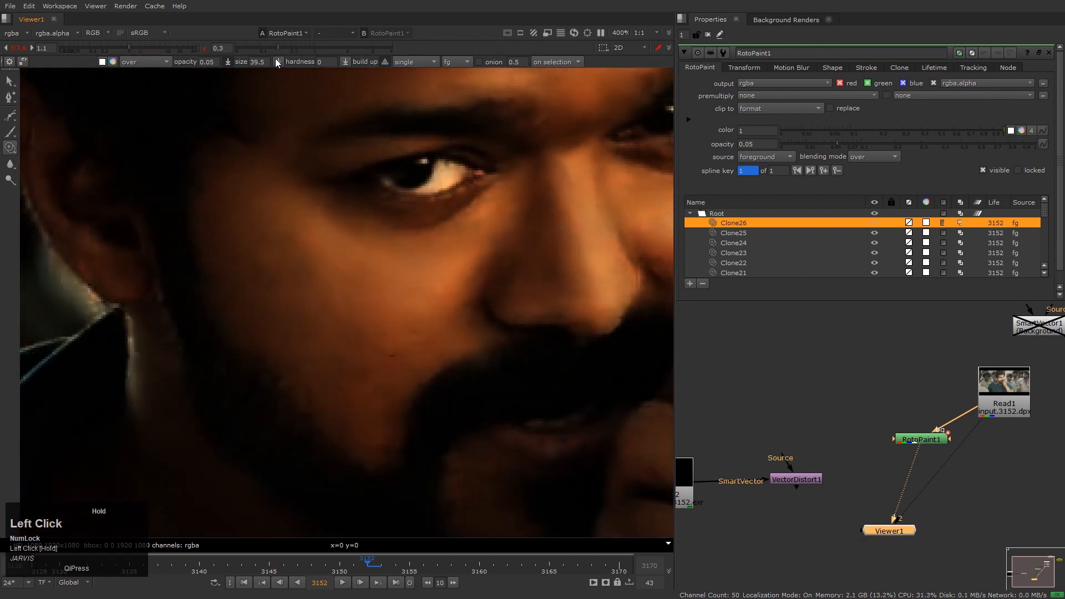
{"action": "left_click_drag", "start_coordinate": [160, 50], "coordinate": [134, 49]}
{"action": "key", "text": "1"}
{"action": "key", "text": "1"}
Even out the remaining light and dark patches on the cheek with clone strokes at 0.05 opacity, checking against the original
{"action": "scroll", "coordinate": [409, 311], "scroll_direction": "up", "scroll_amount": 3}
{"action": "left_click_drag", "start_coordinate": [440, 302], "coordinate": [520, 322], "text": "alt"}
{"action": "mouse_move", "coordinate": [416, 283]}
{"action": "left_mouse_down"}
{"action": "mouse_move", "coordinate": [266, 207]}
{"action": "mouse_move", "coordinate": [281, 238]}
{"action": "mouse_move", "coordinate": [220, 219]}
{"action": "mouse_move", "coordinate": [199, 193]}
{"action": "mouse_move", "coordinate": [218, 240]}
{"action": "mouse_move", "coordinate": [206, 238]}
{"action": "left_mouse_up"}
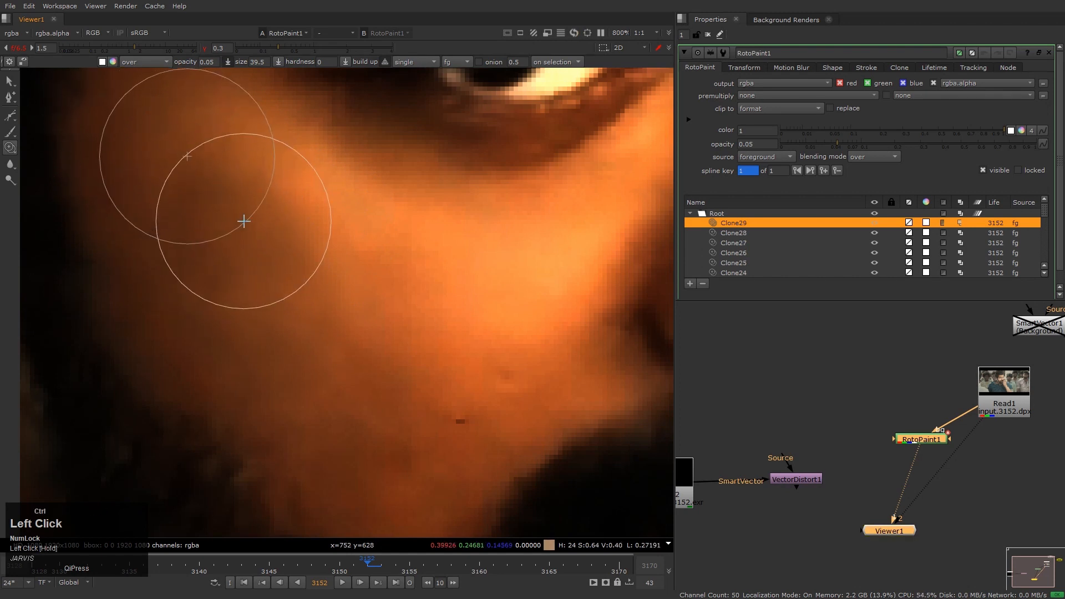
{"action": "key", "text": "ctrl+z"}
{"action": "mouse_move", "coordinate": [259, 173]}
{"action": "left_mouse_down", "text": "ctrl"}
{"action": "mouse_move", "coordinate": [216, 210]}
{"action": "mouse_move", "coordinate": [161, 187]}
{"action": "left_mouse_up", "text": "ctrl"}
{"action": "scroll", "coordinate": [358, 301], "scroll_direction": "down", "scroll_amount": 2}
{"action": "scroll", "coordinate": [310, 333], "scroll_direction": "up", "scroll_amount": 2}
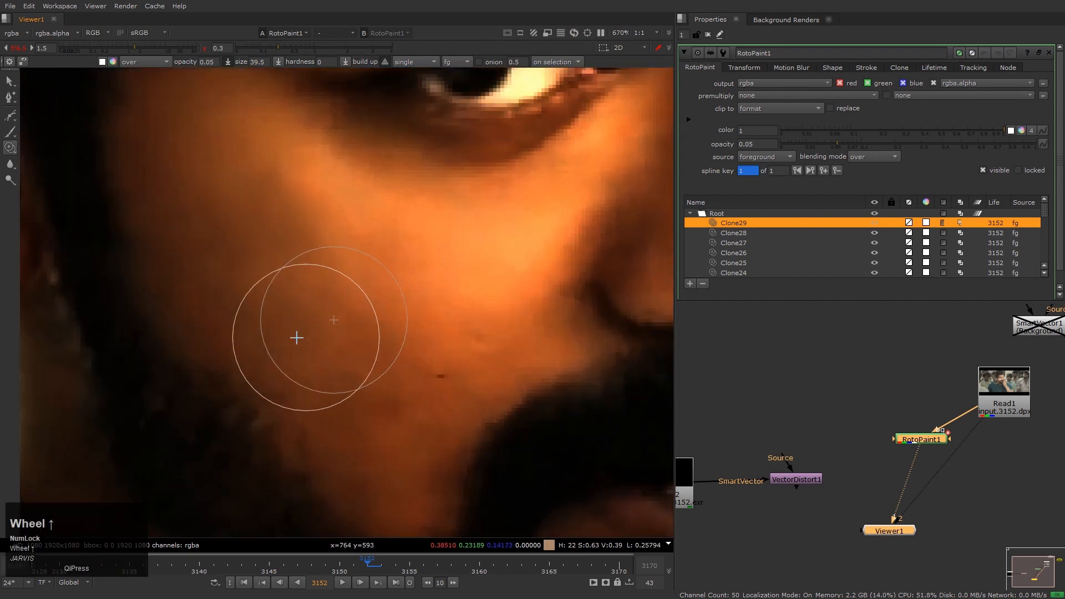
{"action": "mouse_move", "coordinate": [190, 309]}
{"action": "left_mouse_down"}
{"action": "mouse_move", "coordinate": [202, 297]}
{"action": "mouse_move", "coordinate": [177, 255]}
{"action": "left_mouse_up"}
{"action": "left_click", "coordinate": [452, 283]}
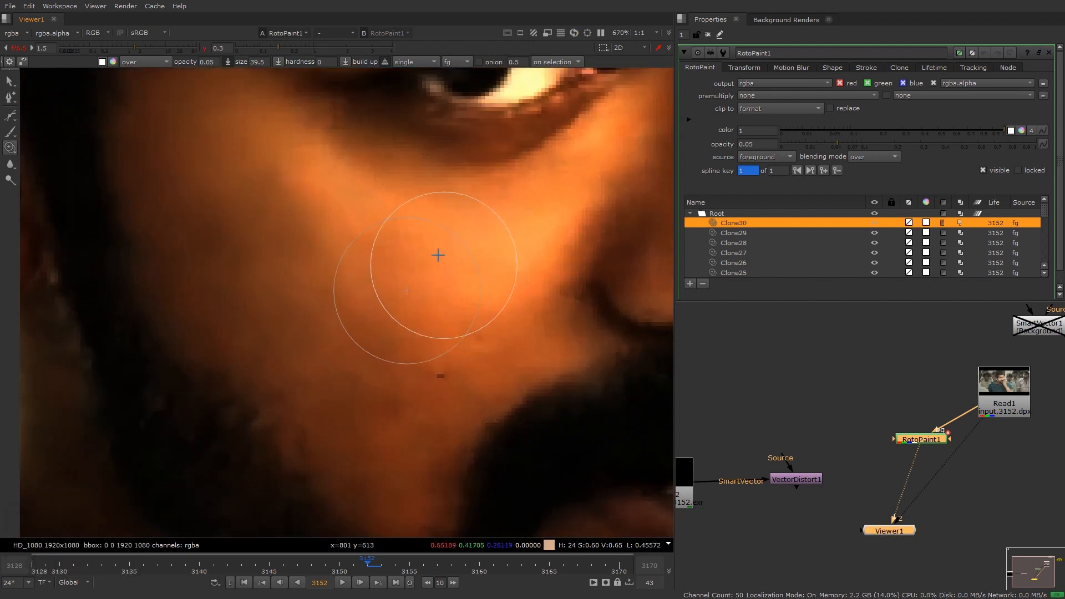
{"action": "left_click_drag", "start_coordinate": [352, 194], "coordinate": [310, 213], "text": "ctrl"}
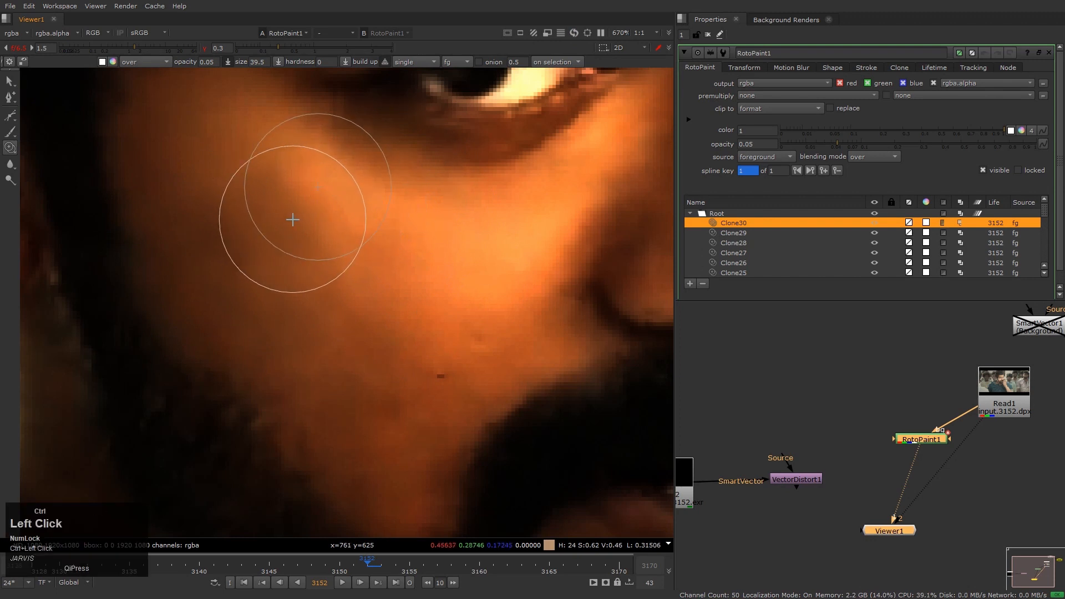
{"action": "mouse_move", "coordinate": [253, 183]}
{"action": "left_mouse_down"}
{"action": "mouse_move", "coordinate": [240, 169]}
{"action": "mouse_move", "coordinate": [323, 260]}
{"action": "mouse_move", "coordinate": [235, 201]}
{"action": "left_mouse_up"}
{"action": "scroll", "coordinate": [323, 292], "scroll_direction": "down", "scroll_amount": 5}
{"action": "scroll", "coordinate": [340, 321], "scroll_direction": "up", "scroll_amount": 5}
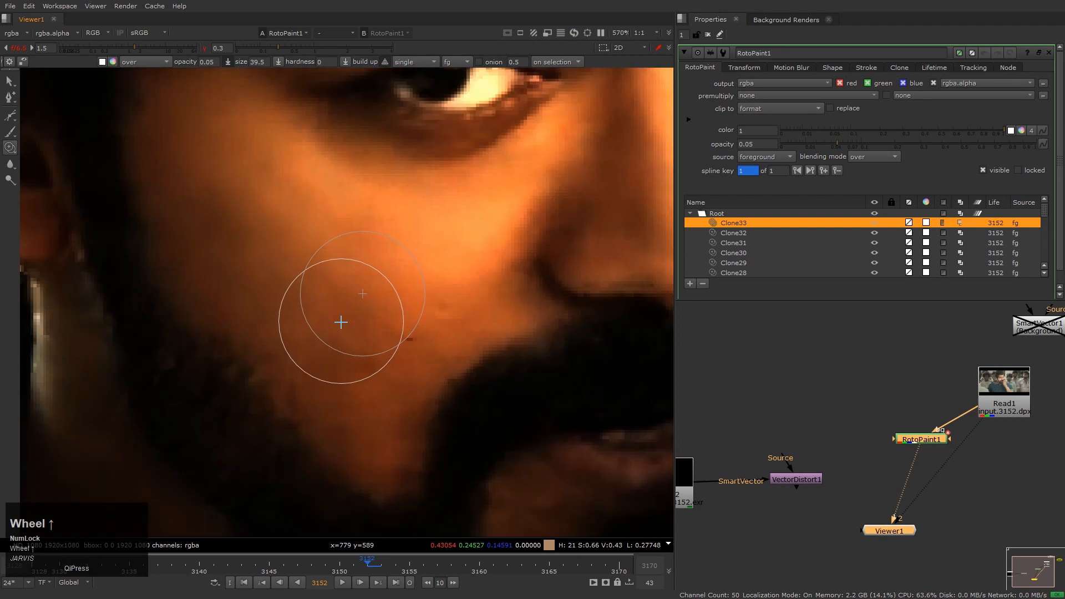
{"action": "key", "text": "1"}
{"action": "key", "text": "2"}
{"action": "key", "text": "1"}
{"action": "key", "text": "2"}
{"action": "key", "text": "1"}
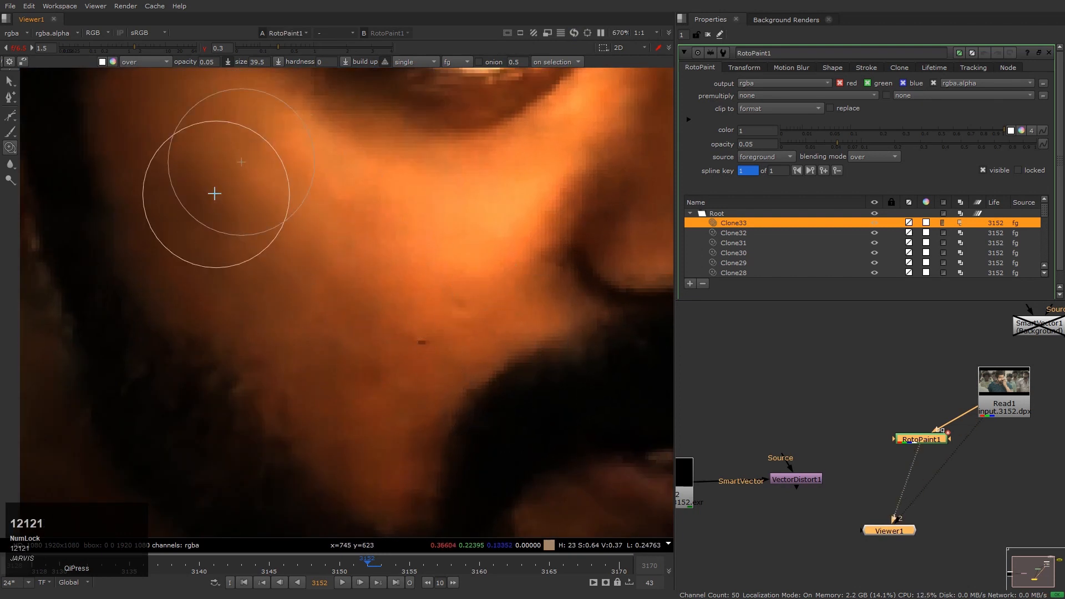
{"action": "left_click", "coordinate": [192, 193]}
Compare the painted cheek with the original and reset the viewer gain and gamma to 1
{"action": "scroll", "coordinate": [347, 296], "scroll_direction": "down", "scroll_amount": 5}
{"action": "key", "text": "1"}
{"action": "key", "text": "2"}
{"action": "key", "text": "1"}
{"action": "left_click", "coordinate": [204, 48]}
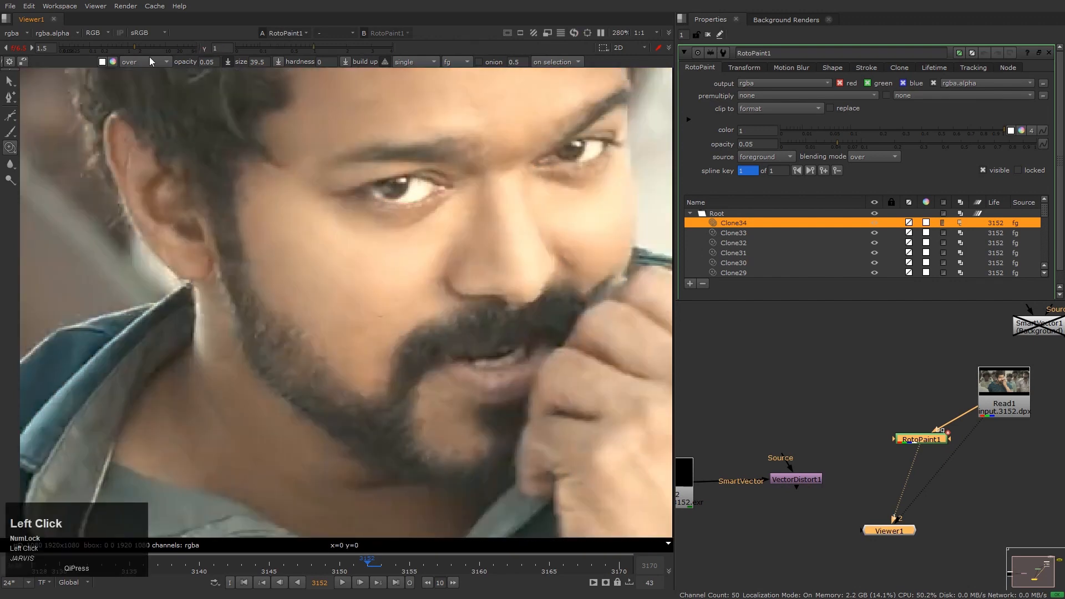
{"action": "left_click", "coordinate": [16, 47]}
{"action": "scroll", "coordinate": [76, 173], "scroll_direction": "down", "scroll_amount": 5}
{"action": "key", "text": "2"}
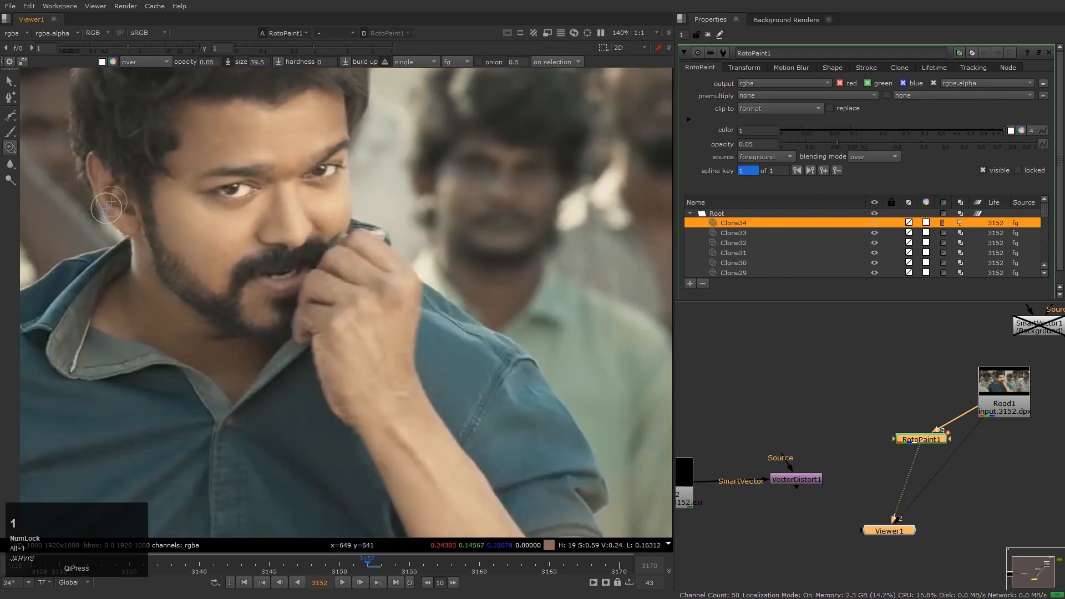
Examine the repaired cheek up close by alternating between the original clip and the painted result
{"action": "scroll", "coordinate": [104, 206], "scroll_direction": "up", "scroll_amount": 5}
{"action": "key", "text": "1"}
{"action": "key", "text": "2"}
{"action": "key", "text": "1"}
{"action": "key", "text": "2"}
{"action": "key", "text": "1"}
{"action": "key", "text": "2"}
{"action": "key", "text": "1"}
{"action": "key", "text": "2"}
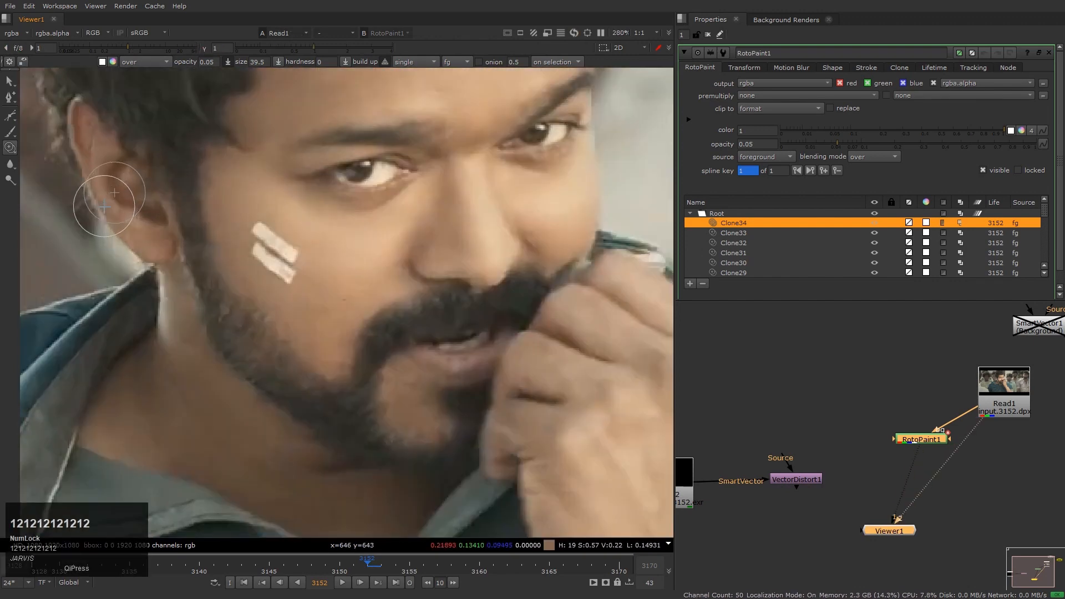
{"action": "scroll", "coordinate": [137, 200], "scroll_direction": "up", "scroll_amount": 5}
{"action": "key", "text": "1"}
{"action": "key", "text": "2"}
{"action": "key", "text": "1"}
{"action": "key", "text": "2"}
{"action": "key", "text": "1"}
{"action": "key", "text": "2"}
Add a second RotoPaint node below RotoPaint1 and connect its bg1 input to the original Read1 clip
{"action": "left_click_drag", "start_coordinate": [970, 467], "coordinate": [839, 442], "text": "alt"}
{"action": "left_click", "coordinate": [912, 447]}
{"action": "key", "text": "p"}
{"action": "left_click_drag", "start_coordinate": [872, 409], "coordinate": [853, 371]}
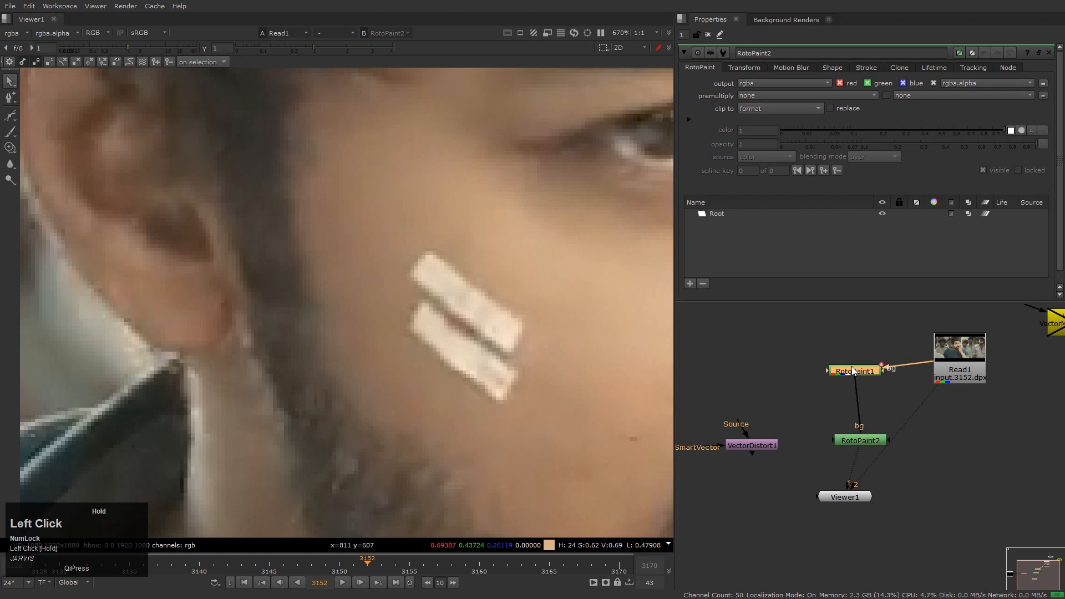
{"action": "left_click_drag", "start_coordinate": [846, 439], "coordinate": [782, 387]}
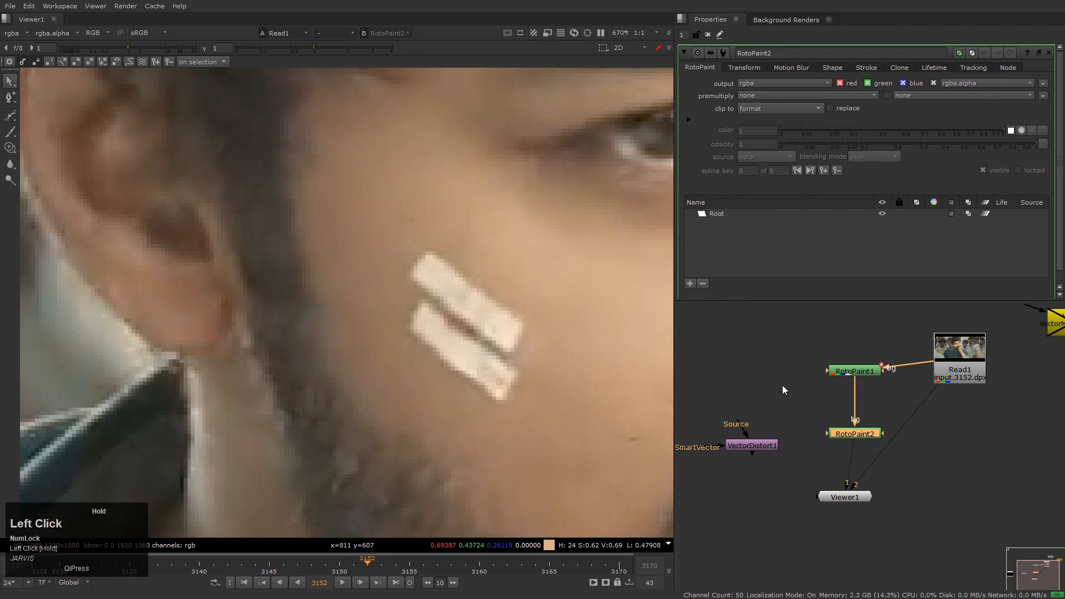
{"action": "left_click_drag", "start_coordinate": [824, 434], "coordinate": [942, 361]}
Choose the Reveal tool in RotoPaint2 with bg 1 as its source
{"action": "left_click", "coordinate": [9, 148]}
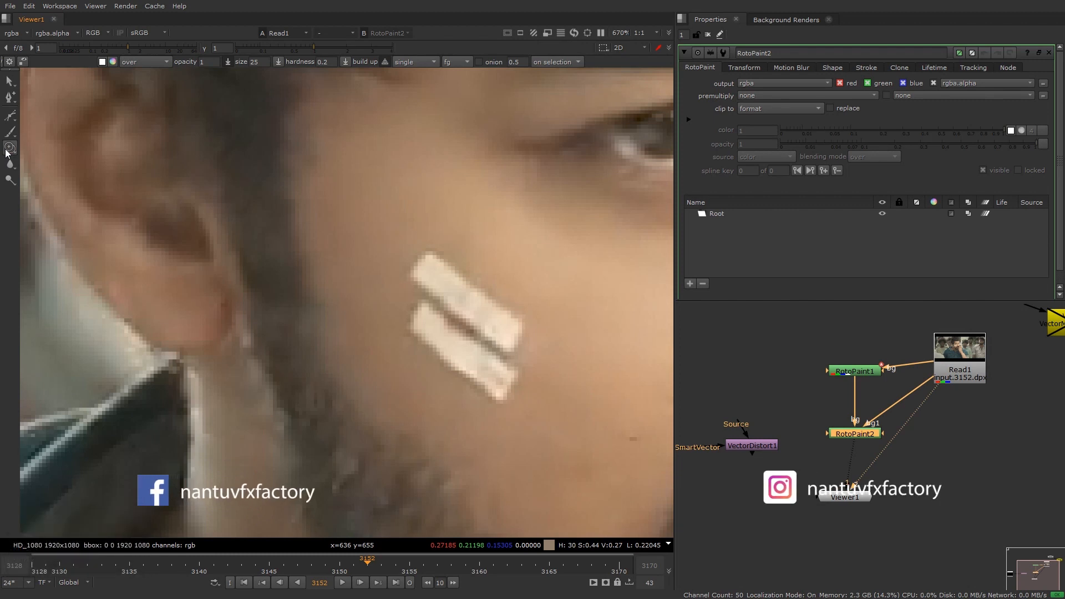
{"action": "right_click", "coordinate": [8, 153]}
{"action": "left_click", "coordinate": [44, 159]}
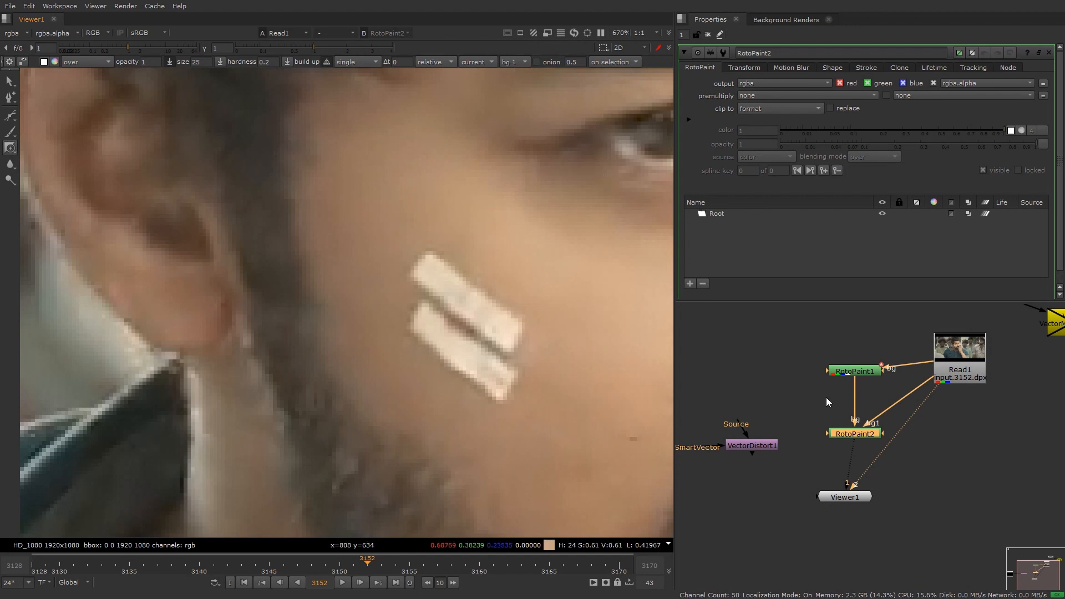
View the RotoPaint2 result and examine the original strips over the painted cheek by toggling the onion skin overlay
{"action": "scroll", "coordinate": [430, 303], "scroll_direction": "down", "scroll_amount": 4}
{"action": "scroll", "coordinate": [431, 303], "scroll_direction": "up", "scroll_amount": 3}
{"action": "scroll", "coordinate": [432, 303], "scroll_direction": "down", "scroll_amount": 3}
{"action": "scroll", "coordinate": [431, 302], "scroll_direction": "down", "scroll_amount": 1}
{"action": "key", "text": "t"}
{"action": "key", "text": "t"}
{"action": "key", "text": "t"}
{"action": "key", "text": "1"}
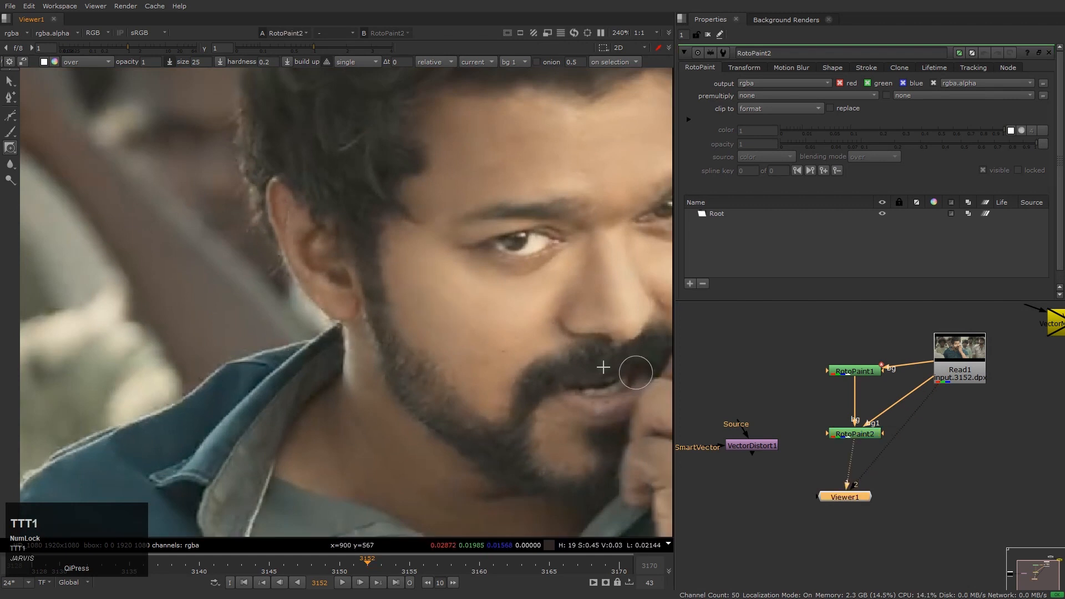
{"action": "scroll", "coordinate": [458, 313], "scroll_direction": "up", "scroll_amount": 3}
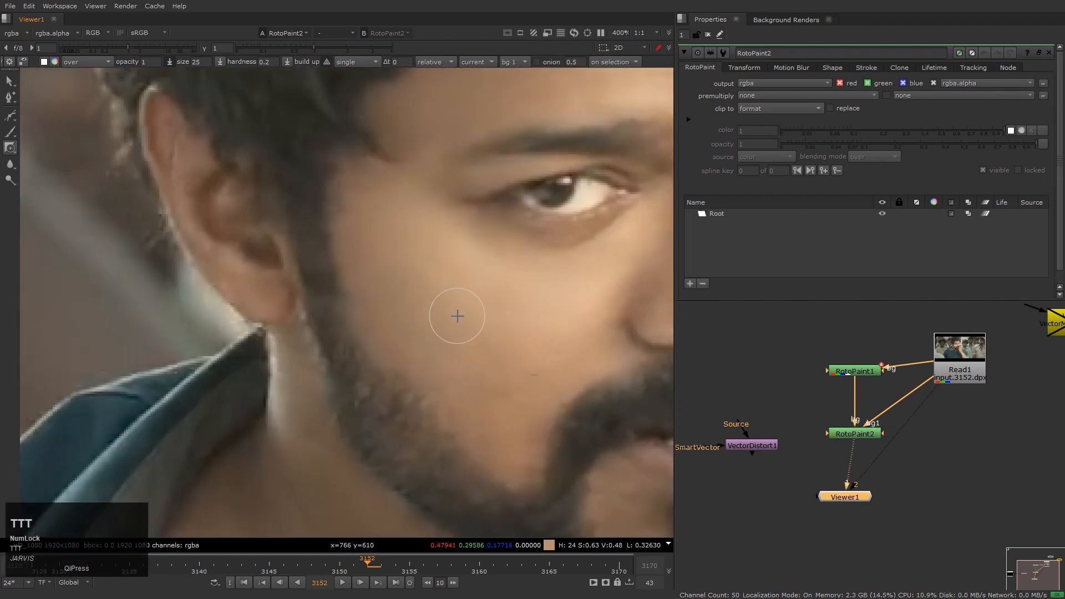
{"action": "key", "text": "t"}
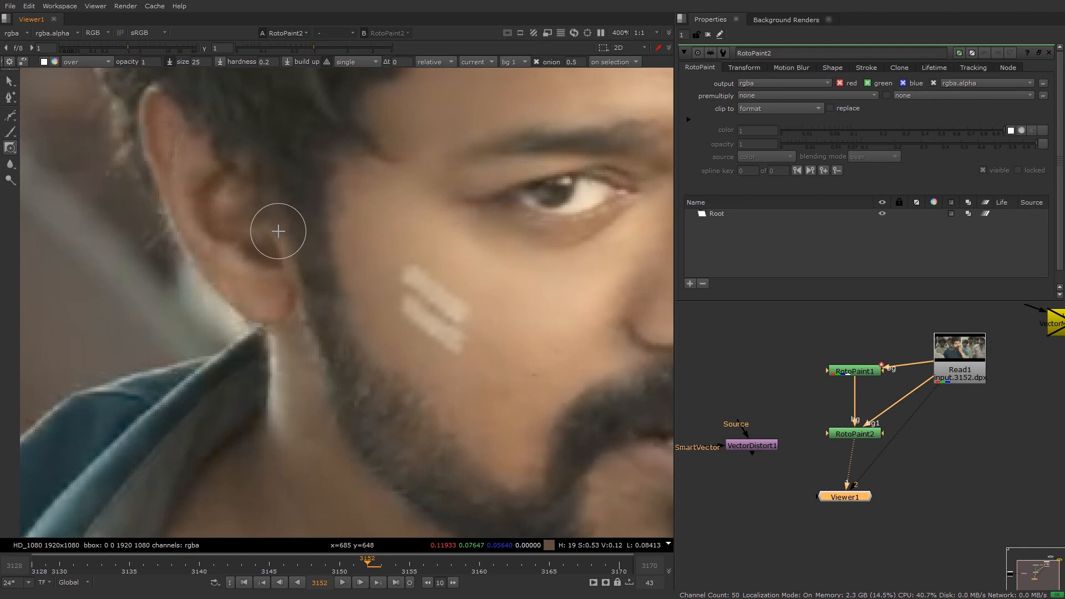
{"action": "scroll", "coordinate": [278, 231], "scroll_direction": "down", "scroll_amount": 3}
{"action": "key", "text": "t"}
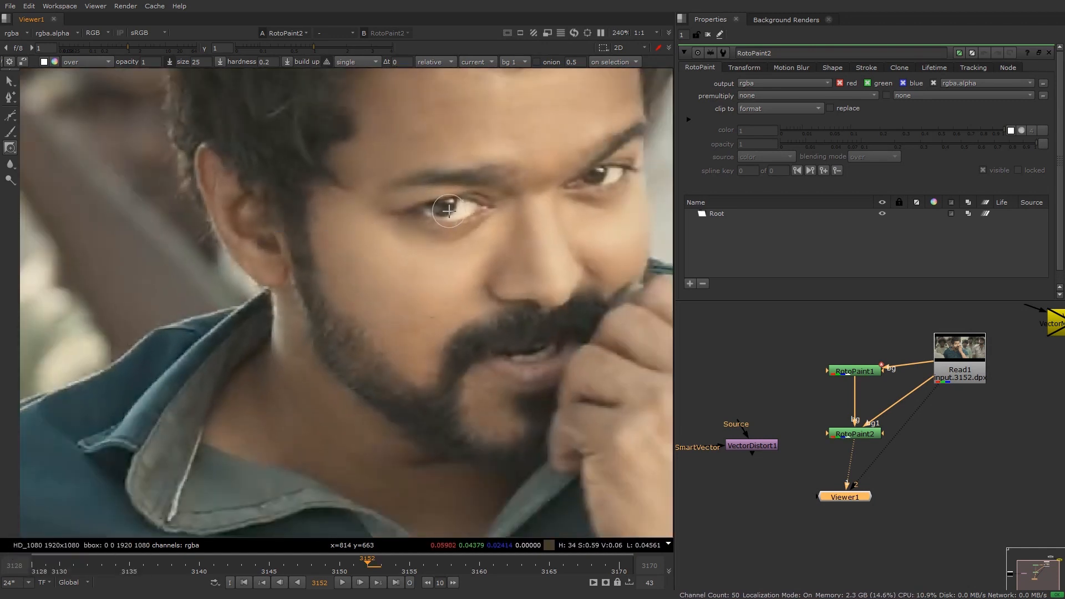
{"action": "key", "text": "t"}
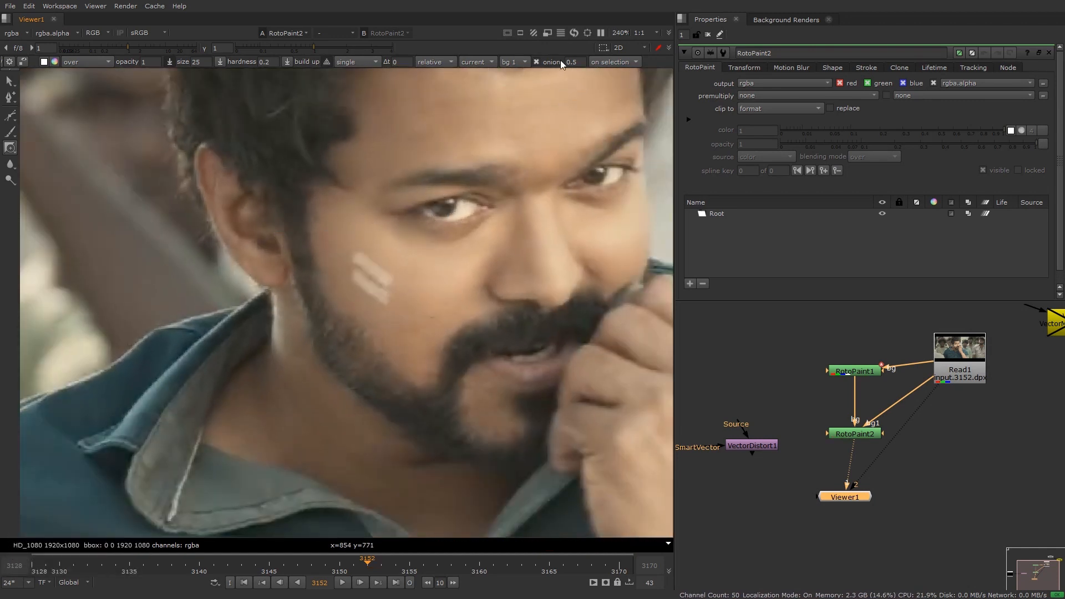
{"action": "key", "text": "t"}
{"action": "key", "text": "r"}
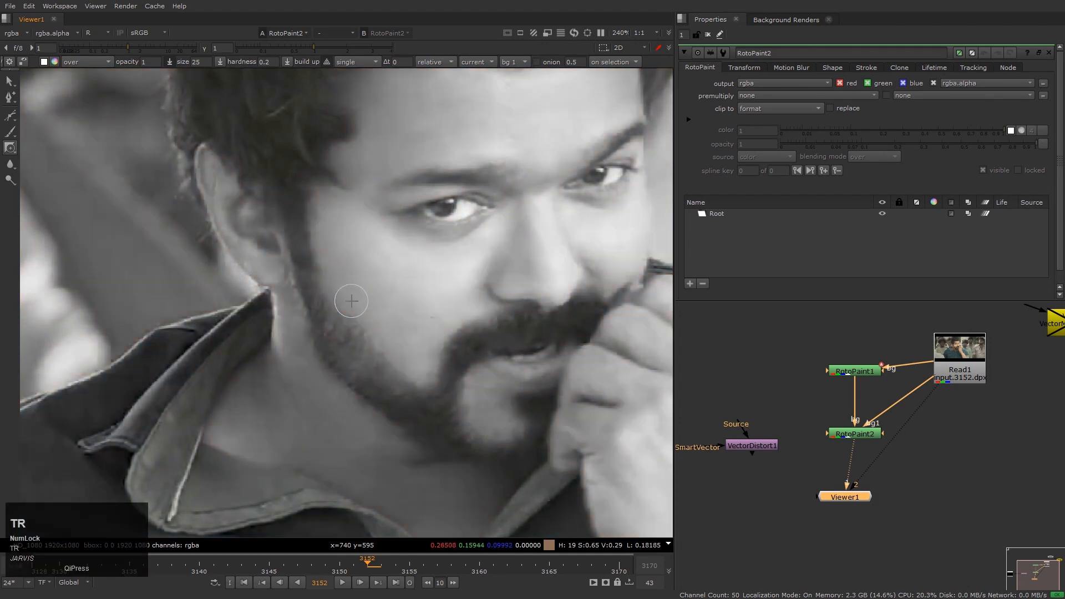
{"action": "key", "text": "r"}
{"action": "key", "text": "t"}
{"action": "key", "text": "t"}
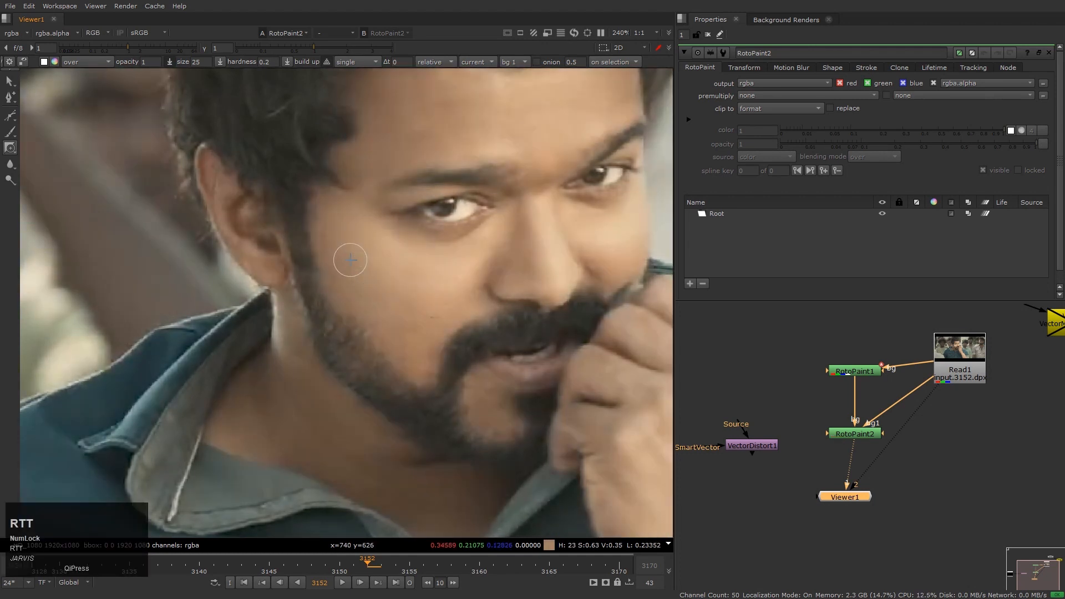
In the hardware preferences, set the default blink device to GeForce GTX 1660 and the GPU texture cache size to 8064 Mb
{"action": "key", "text": "shift"}
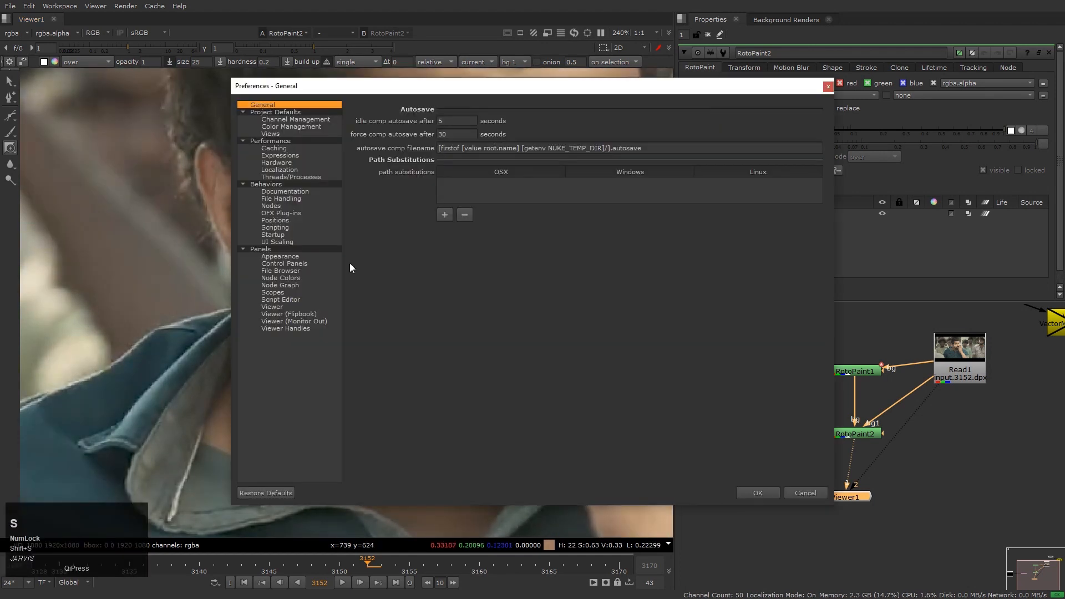
{"action": "left_click", "coordinate": [828, 87]}
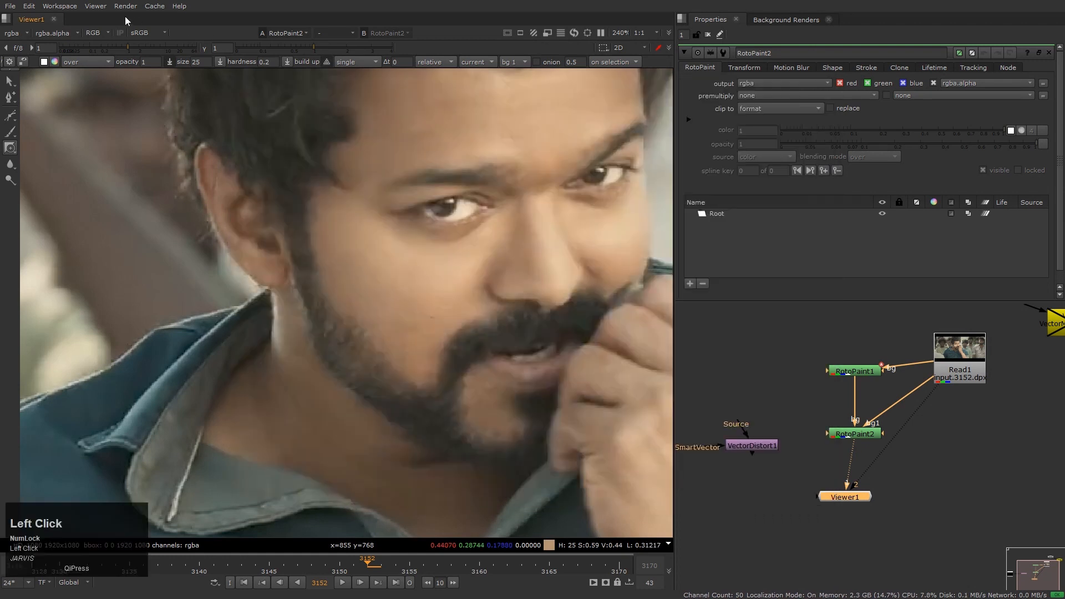
{"action": "left_click", "coordinate": [29, 6]}
{"action": "left_click", "coordinate": [77, 291]}
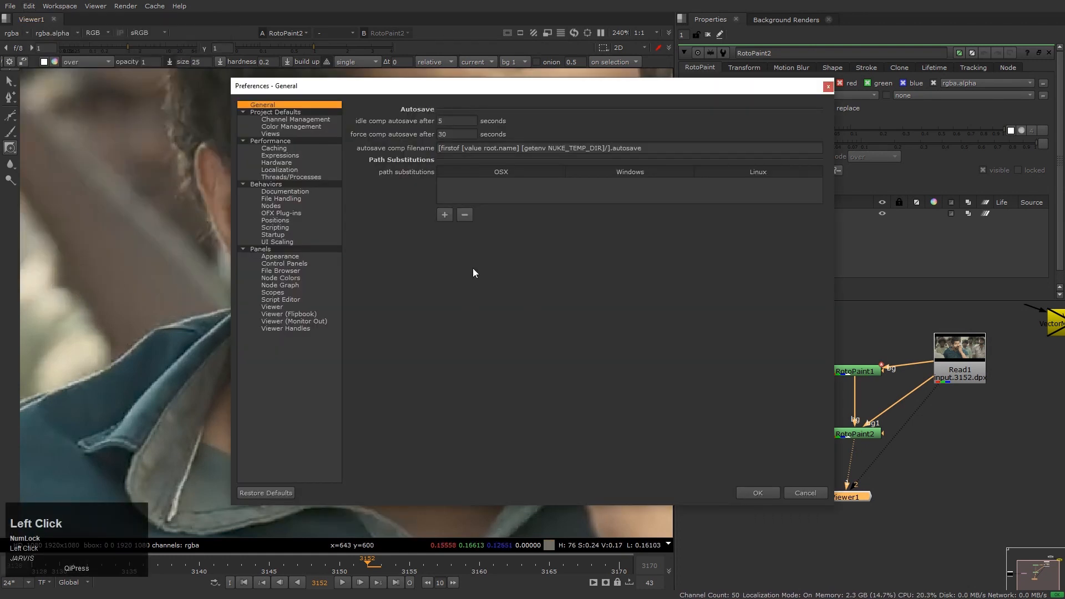
{"action": "left_click", "coordinate": [300, 164]}
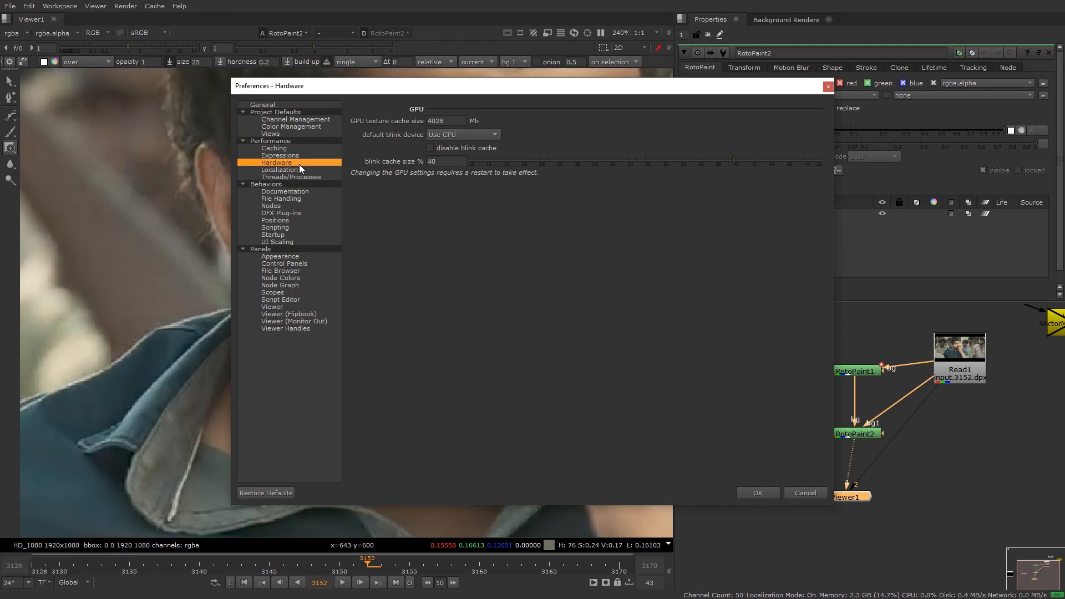
{"action": "left_click", "coordinate": [458, 122]}
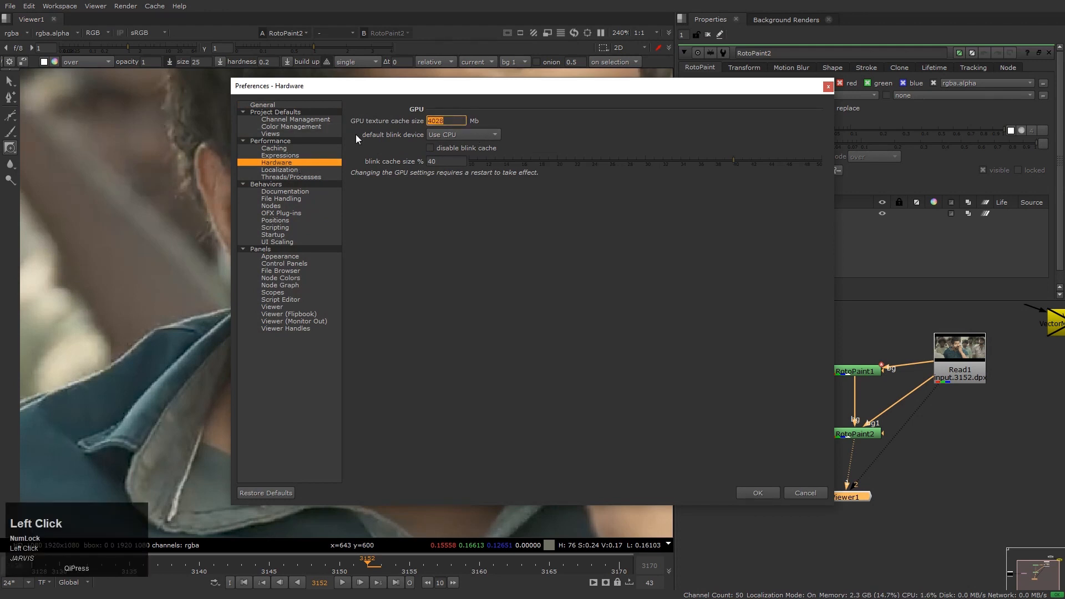
{"action": "left_click", "coordinate": [454, 139]}
{"action": "left_click", "coordinate": [457, 145]}
{"action": "double_click", "coordinate": [454, 120]}
{"action": "type", "text": "8064"}
{"action": "key", "text": "ctrl+a"}
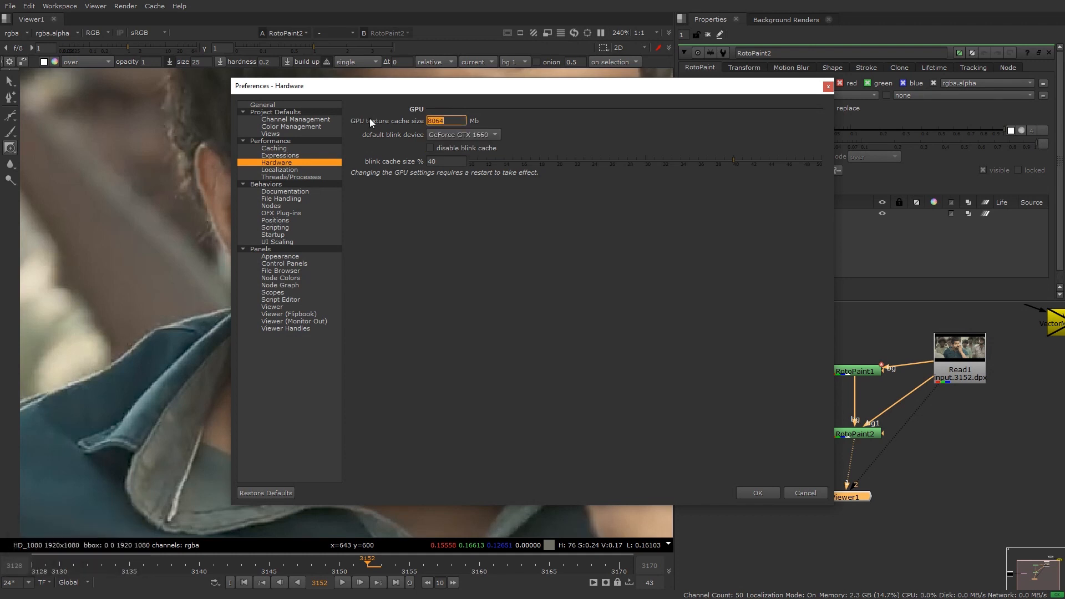
{"action": "left_click", "coordinate": [758, 493]}
Examine the painted cheek up close against the original strips by repeatedly toggling the onion skin overlay
{"action": "key", "text": "r"}
{"action": "key", "text": "t"}
{"action": "key", "text": "r"}
{"action": "key", "text": "t"}
{"action": "key", "text": "t"}
{"action": "key", "text": "t"}
{"action": "key", "text": "t"}
{"action": "key", "text": "t"}
{"action": "key", "text": "t"}
{"action": "key", "text": "t"}
{"action": "key", "text": "t"}
{"action": "key", "text": "t"}
{"action": "key", "text": "t"}
{"action": "key", "text": "t"}
{"action": "key", "text": "t"}
{"action": "key", "text": "t"}
{"action": "key", "text": "t"}
{"action": "key", "text": "t"}
{"action": "scroll", "coordinate": [386, 322], "scroll_direction": "up", "scroll_amount": 5}
{"action": "key", "text": "t"}
{"action": "key", "text": "t"}
{"action": "key", "text": "t"}
{"action": "key", "text": "t"}
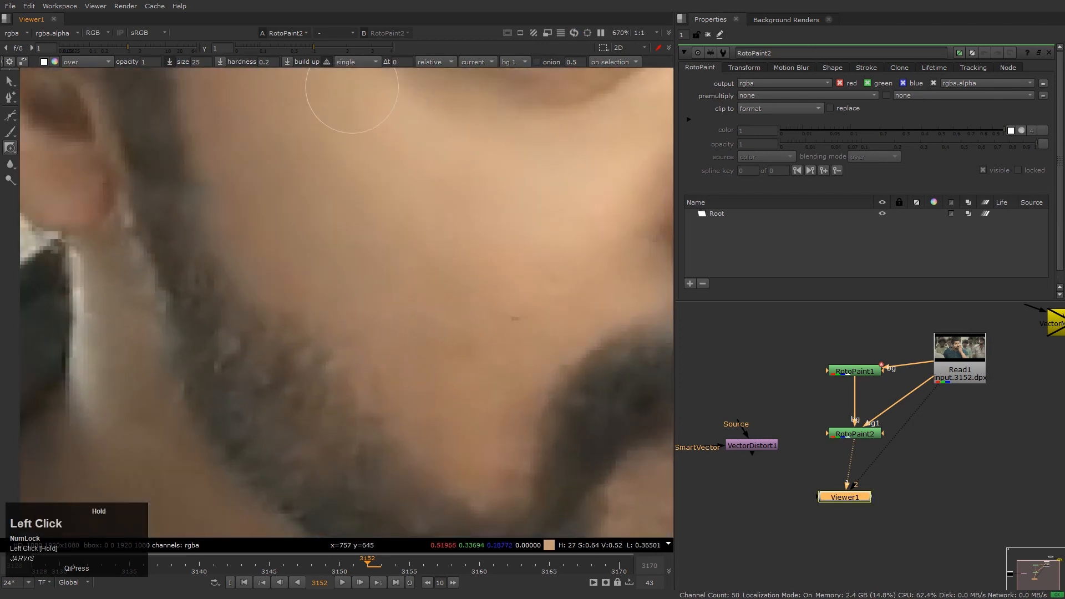
Paint Reveal strokes on the cheek beside the former strips, lowering the brush to opacity 0.1 and hardness 0, and compare with the original clip
{"action": "left_click_drag", "start_coordinate": [352, 88], "coordinate": [351, 103]}
{"action": "type", "text": "0"}
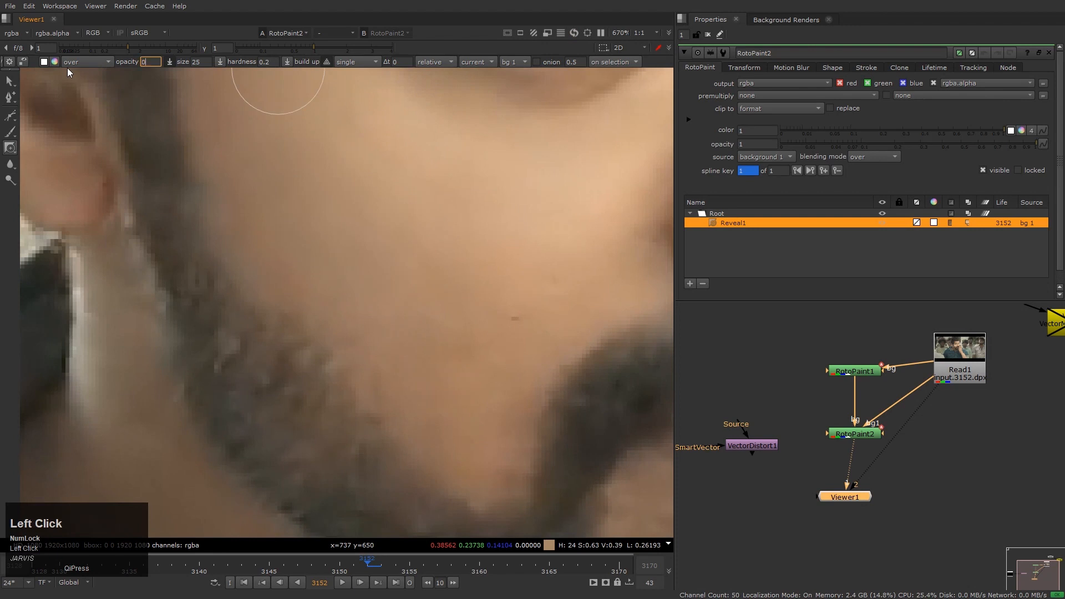
{"action": "type", "text": ".11"}
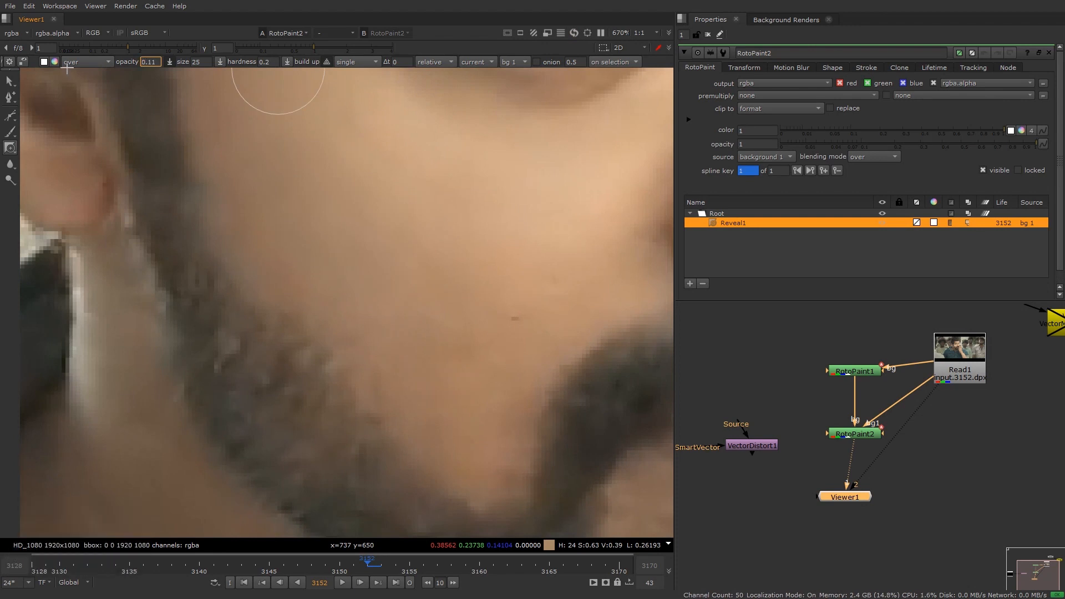
{"action": "key", "text": "Tab"}
{"action": "left_click", "coordinate": [436, 166]}
{"action": "key", "text": "1"}
{"action": "left_click_drag", "start_coordinate": [967, 473], "coordinate": [787, 415]}
{"action": "key", "text": "2"}
{"action": "key", "text": "1"}
{"action": "key", "text": "2"}
{"action": "key", "text": "1"}
{"action": "key", "text": "2"}
{"action": "key", "text": "1"}
{"action": "key", "text": "2"}
{"action": "mouse_move", "coordinate": [444, 233]}
{"action": "left_mouse_down"}
{"action": "mouse_move", "coordinate": [443, 209]}
{"action": "mouse_move", "coordinate": [438, 238]}
{"action": "left_mouse_up"}
{"action": "key", "text": "1"}
{"action": "key", "text": "2"}
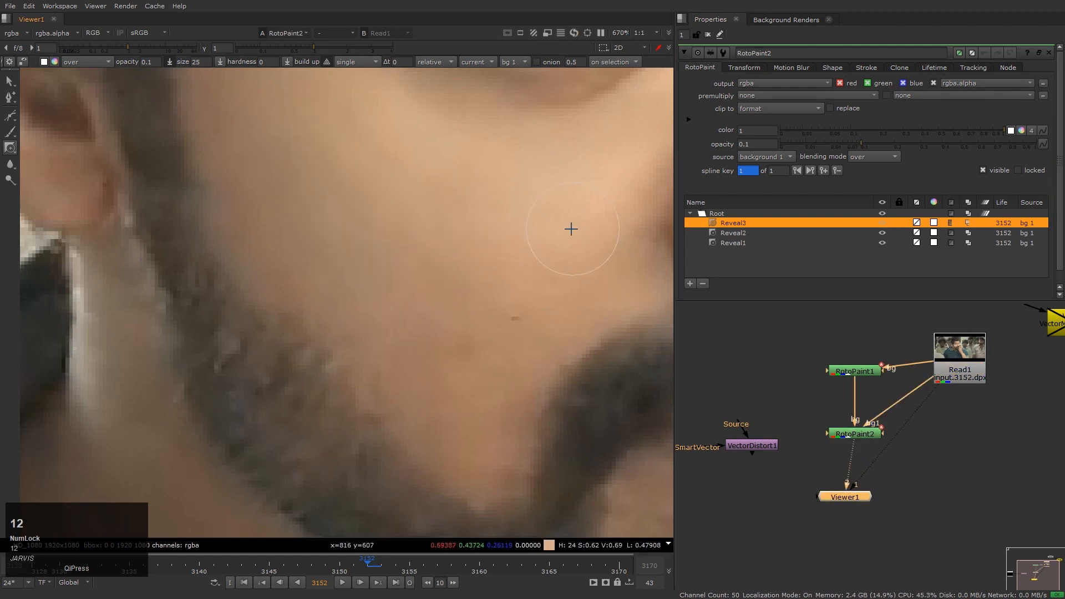
Add a short horizontal Reveal stroke on the upper cheek below the eye and check it against the original clip
{"action": "left_click_drag", "start_coordinate": [432, 172], "coordinate": [466, 173]}
{"action": "key", "text": "1"}
{"action": "key", "text": "2"}
{"action": "key", "text": "1"}
{"action": "key", "text": "2"}
{"action": "key", "text": "1"}
{"action": "key", "text": "2"}
{"action": "key", "text": "1"}
{"action": "key", "text": "2"}
{"action": "key", "text": "1"}
{"action": "key", "text": "2"}
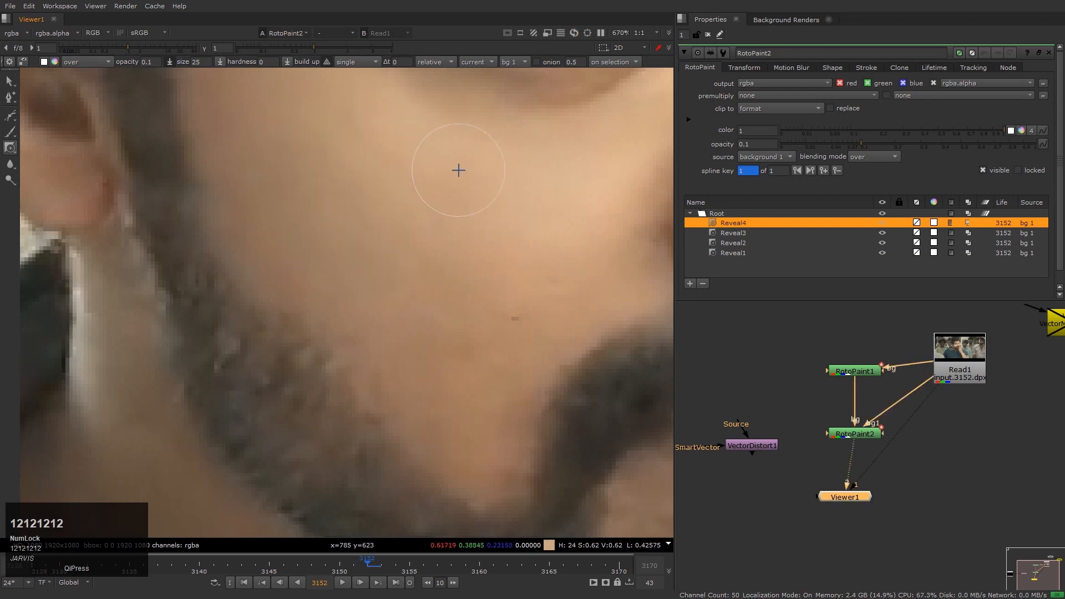
Reveal original skin with a faint stroke across the lower cheek toward the beard, comparing it with the source clip at different magnifications
{"action": "left_click_drag", "start_coordinate": [438, 345], "coordinate": [341, 303]}
{"action": "key", "text": "1"}
{"action": "scroll", "coordinate": [456, 361], "scroll_direction": "down", "scroll_amount": 5}
{"action": "key", "text": "2"}
{"action": "key", "text": "1"}
{"action": "key", "text": "2"}
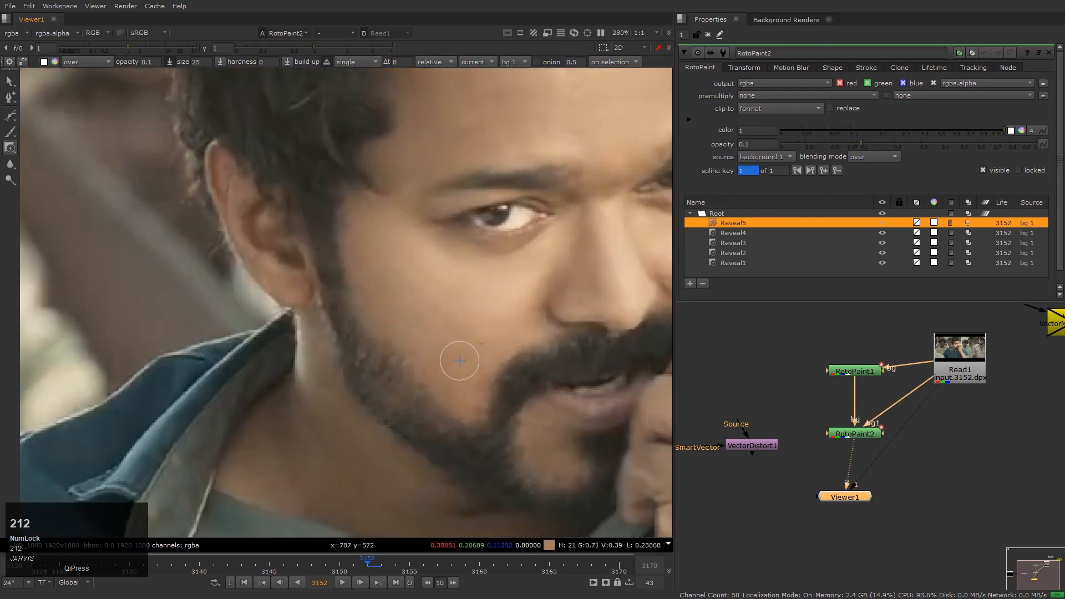
{"action": "scroll", "coordinate": [493, 310], "scroll_direction": "up", "scroll_amount": 3}
{"action": "key", "text": "1"}
{"action": "key", "text": "2"}
{"action": "key", "text": "1"}
{"action": "key", "text": "2"}
{"action": "key", "text": "1"}
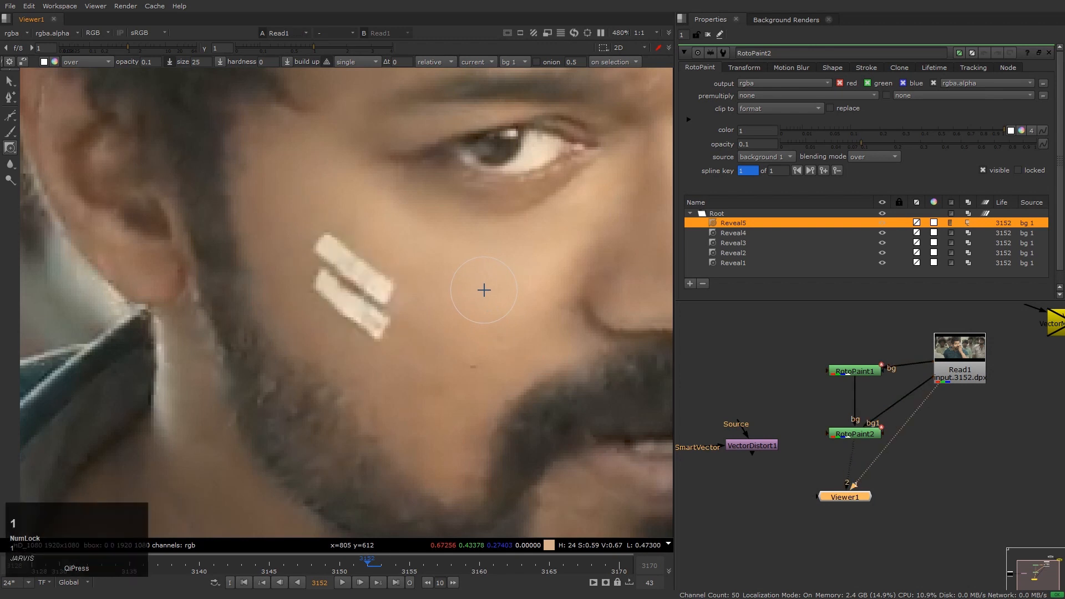
{"action": "key", "text": "2"}
{"action": "key", "text": "1"}
{"action": "key", "text": "2"}
Paint a faint Reveal stroke at the upper edge of the removed strips and compare it with the original clip
{"action": "mouse_move", "coordinate": [313, 214]}
{"action": "left_mouse_down"}
{"action": "mouse_move", "coordinate": [330, 193]}
{"action": "mouse_move", "coordinate": [288, 231]}
{"action": "left_mouse_up"}
{"action": "key", "text": "1"}
{"action": "key", "text": "2"}
{"action": "key", "text": "1"}
{"action": "key", "text": "2"}
{"action": "key", "text": "1"}
{"action": "key", "text": "2"}
Try a faint Reveal stroke down the lower cheek, undo it, and compare the remaining result with the original clip
{"action": "scroll", "coordinate": [406, 268], "scroll_direction": "up", "scroll_amount": 1}
{"action": "left_click_drag", "start_coordinate": [406, 291], "coordinate": [437, 395]}
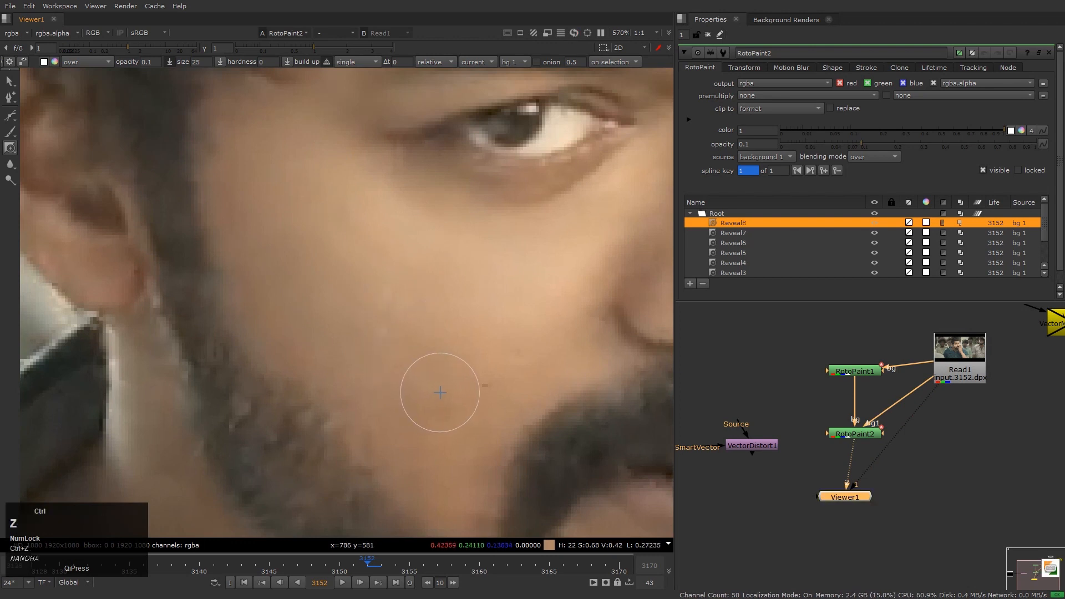
{"action": "key", "text": "ctrl+z"}
{"action": "key", "text": "1"}
{"action": "key", "text": "2"}
{"action": "scroll", "coordinate": [435, 322], "scroll_direction": "up", "scroll_amount": 3}
{"action": "key", "text": "1"}
{"action": "key", "text": "2"}
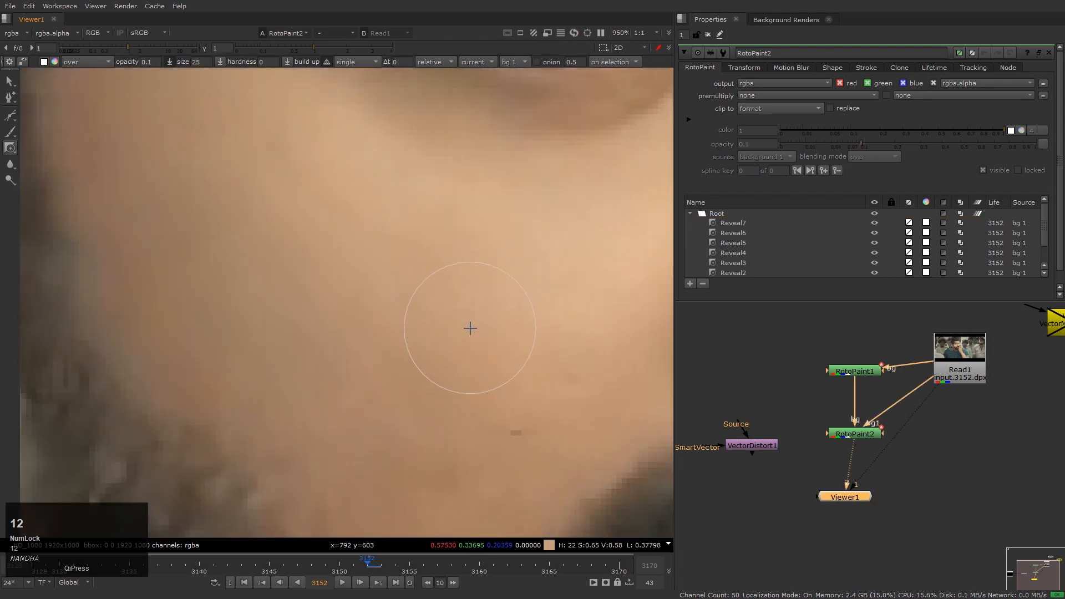
{"action": "key", "text": "1"}
{"action": "key", "text": "2"}
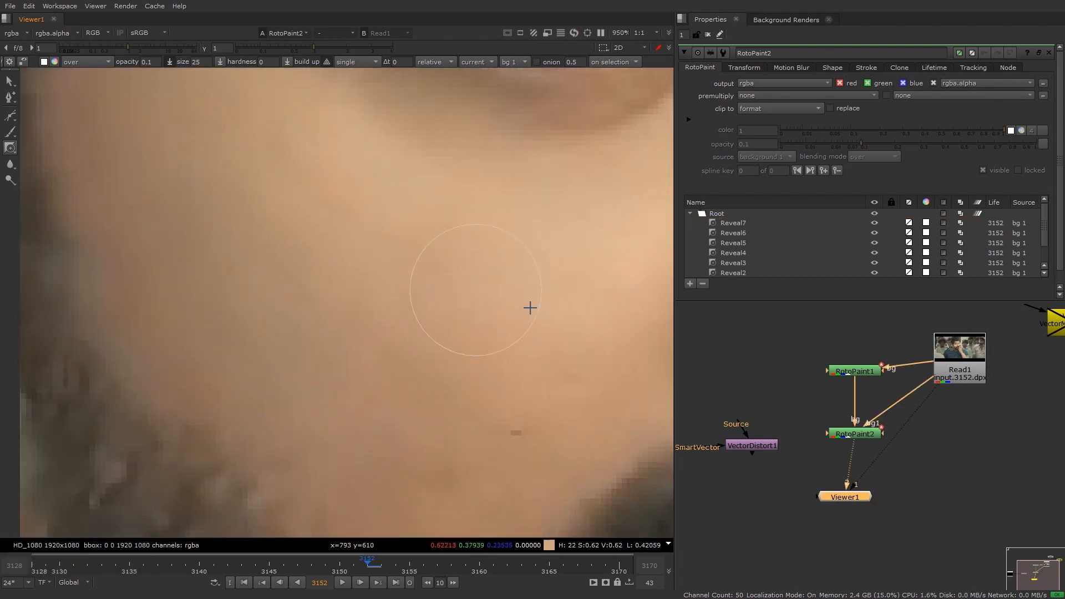
Add a third RotoPaint node below RotoPaint2 and choose its Clone tool with opacity 0.1 and hardness 0
{"action": "left_click", "coordinate": [864, 434]}
{"action": "key", "text": "p"}
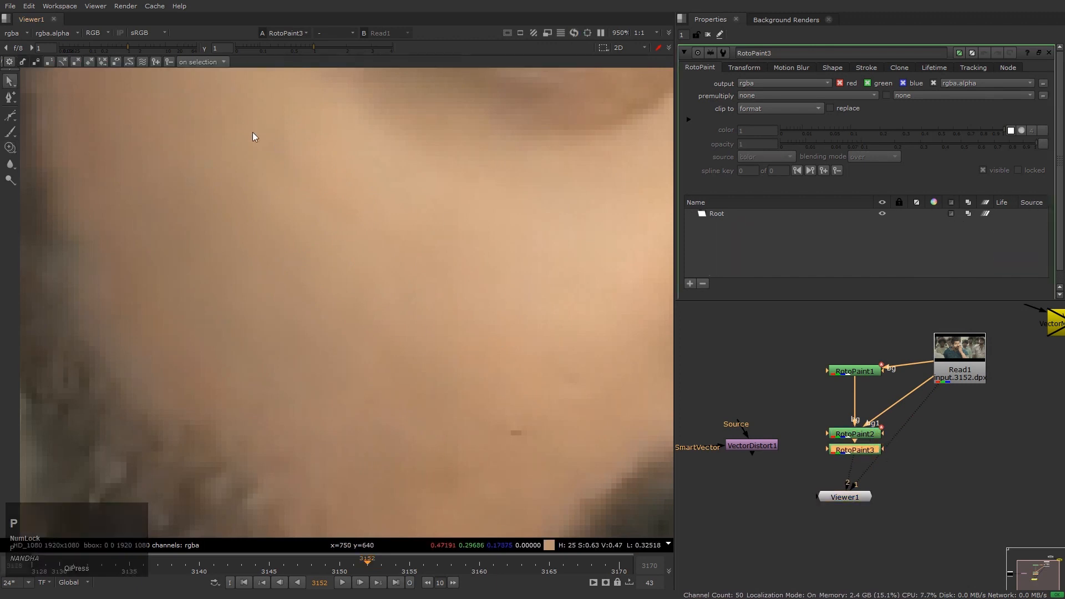
{"action": "left_click", "coordinate": [870, 451]}
{"action": "left_click", "coordinate": [10, 147]}
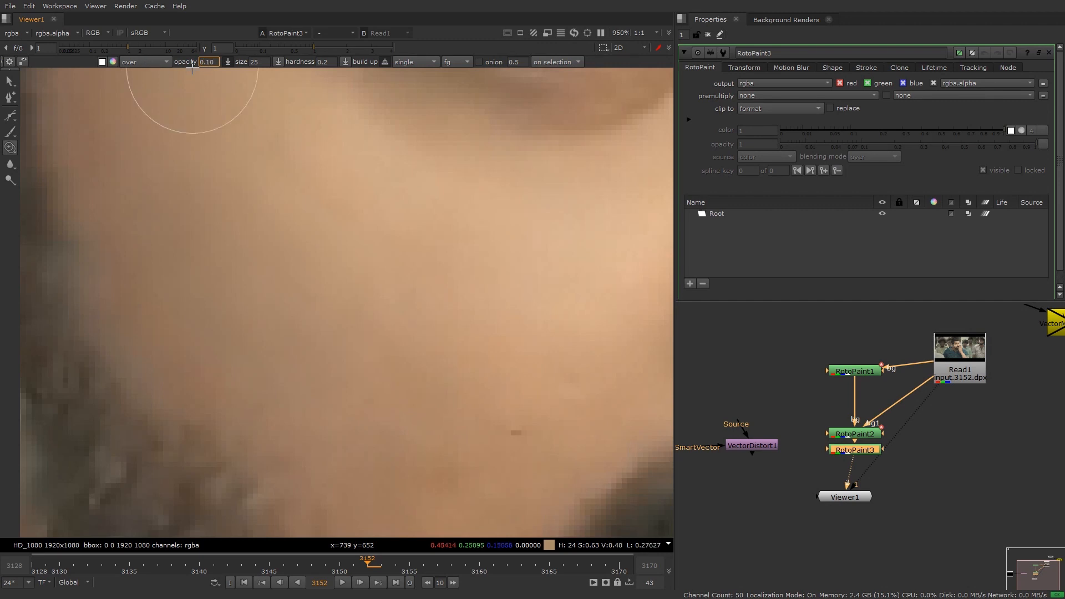
{"action": "key", "text": "Tab"}
{"action": "left_click", "coordinate": [404, 64]}
Set a clone source on the cheek, lower the opacity to 0.05, and blend the upper cheek with a clone stroke, checking it against the original
{"action": "scroll", "coordinate": [375, 222], "scroll_direction": "down", "scroll_amount": 3}
{"action": "scroll", "coordinate": [375, 222], "scroll_direction": "down", "scroll_amount": 2}
{"action": "scroll", "coordinate": [344, 176], "scroll_direction": "up", "scroll_amount": 6}
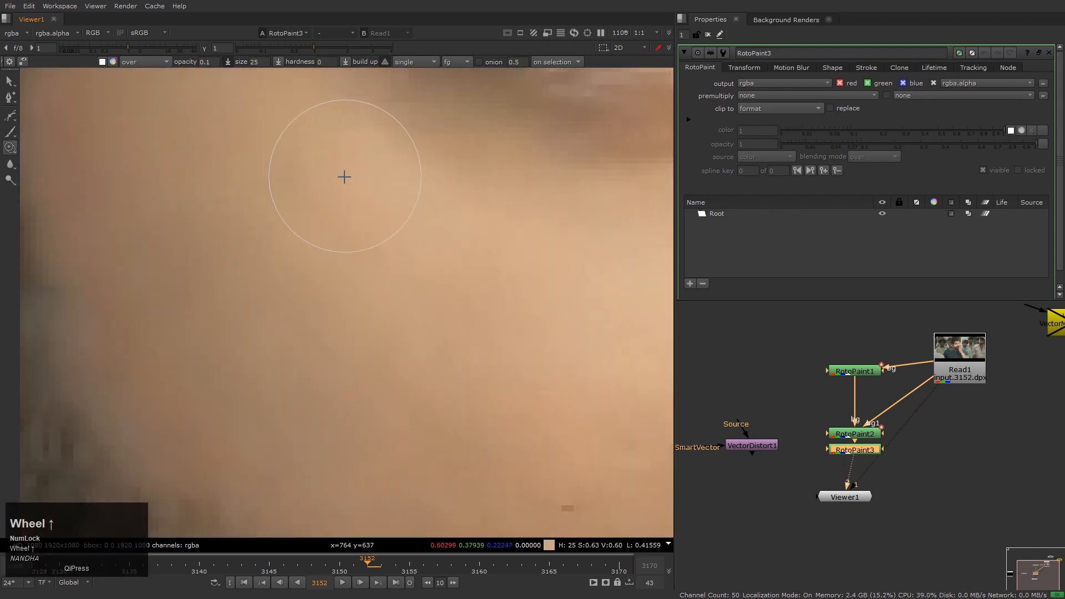
{"action": "left_click_drag", "start_coordinate": [252, 307], "coordinate": [296, 257], "text": "ctrl"}
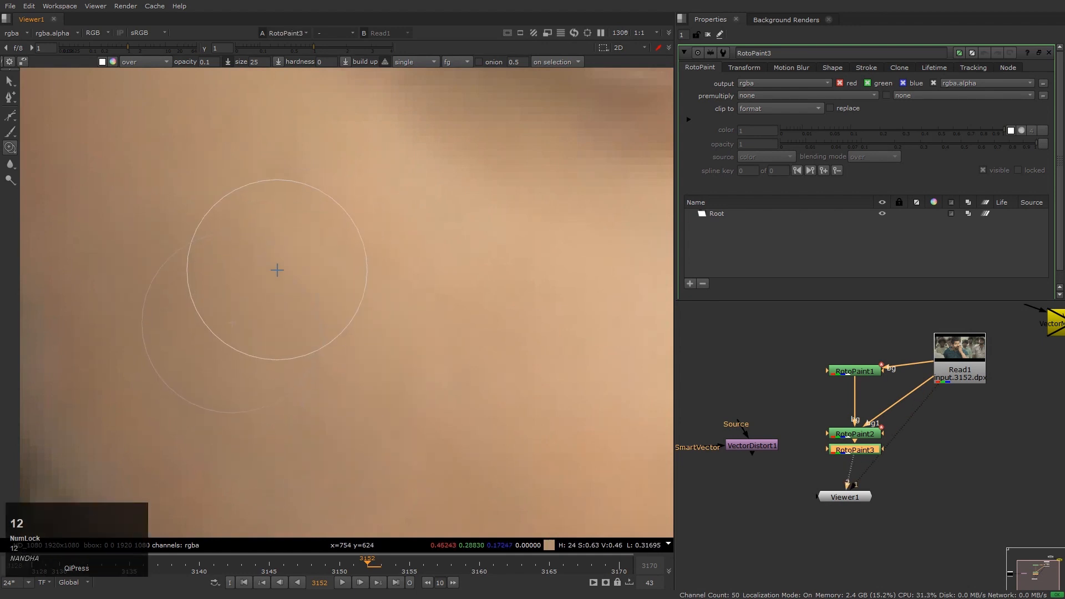
{"action": "left_click", "coordinate": [213, 62]}
{"action": "type", "text": "05"}
{"action": "key", "text": "Return"}
{"action": "mouse_move", "coordinate": [294, 250]}
{"action": "left_mouse_down"}
{"action": "mouse_move", "coordinate": [286, 244]}
{"action": "mouse_move", "coordinate": [231, 300]}
{"action": "mouse_move", "coordinate": [269, 236]}
{"action": "mouse_move", "coordinate": [305, 250]}
{"action": "mouse_move", "coordinate": [386, 361]}
{"action": "mouse_move", "coordinate": [205, 204]}
{"action": "mouse_move", "coordinate": [204, 186]}
{"action": "left_mouse_up"}
{"action": "scroll", "coordinate": [203, 183], "scroll_direction": "down", "scroll_amount": 4}
{"action": "key", "text": "1"}
{"action": "key", "text": "2"}
{"action": "key", "text": "1"}
{"action": "key", "text": "2"}
Clone skin diagonally down across the middle of the cheek and compare the result with the original clip
{"action": "scroll", "coordinate": [344, 340], "scroll_direction": "up", "scroll_amount": 3}
{"action": "mouse_move", "coordinate": [273, 242]}
{"action": "left_mouse_down"}
{"action": "mouse_move", "coordinate": [354, 267]}
{"action": "mouse_move", "coordinate": [207, 147]}
{"action": "mouse_move", "coordinate": [207, 210]}
{"action": "mouse_move", "coordinate": [356, 310]}
{"action": "mouse_move", "coordinate": [402, 363]}
{"action": "left_mouse_up"}
{"action": "scroll", "coordinate": [423, 356], "scroll_direction": "down", "scroll_amount": 3}
{"action": "key", "text": "1"}
{"action": "key", "text": "2"}
Resample nearby cheek skin as the clone source, smooth the patchy area below the eye, and compare with the original
{"action": "scroll", "coordinate": [444, 167], "scroll_direction": "up", "scroll_amount": 3}
{"action": "left_click", "coordinate": [316, 298], "text": "ctrl"}
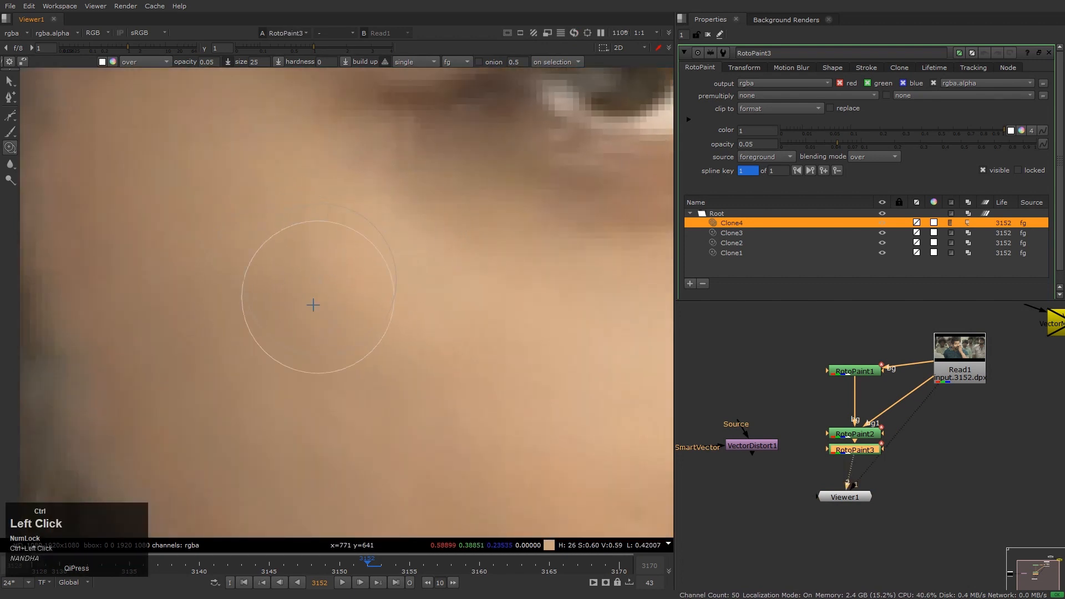
{"action": "mouse_move", "coordinate": [325, 296]}
{"action": "left_mouse_down", "text": "ctrl"}
{"action": "mouse_move", "coordinate": [319, 330]}
{"action": "mouse_move", "coordinate": [389, 353]}
{"action": "left_mouse_up", "text": "ctrl"}
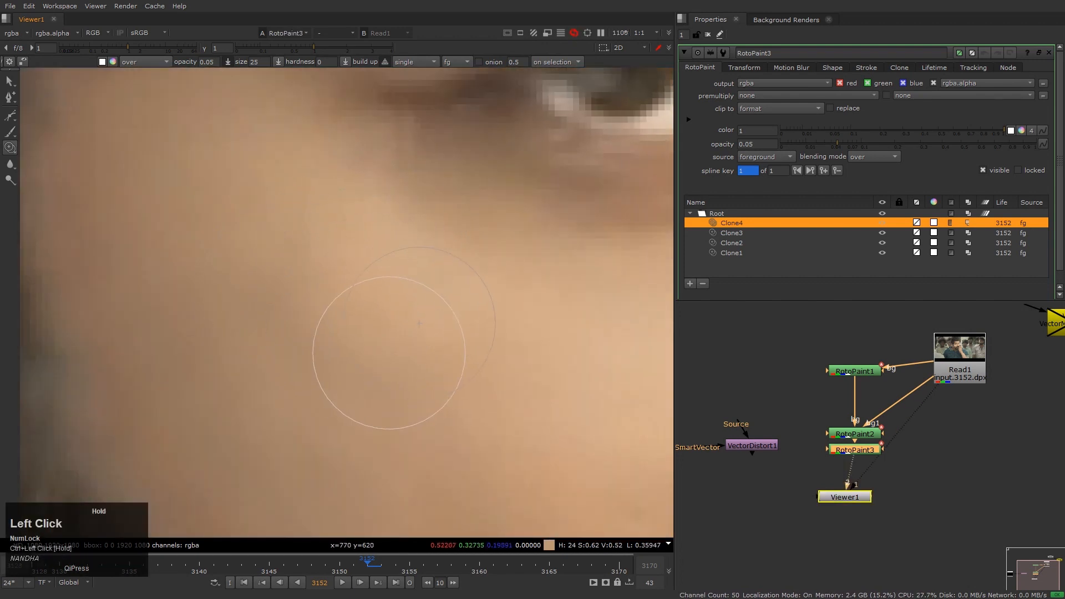
{"action": "scroll", "coordinate": [374, 301], "scroll_direction": "down", "scroll_amount": 3}
{"action": "key", "text": "1"}
{"action": "key", "text": "2"}
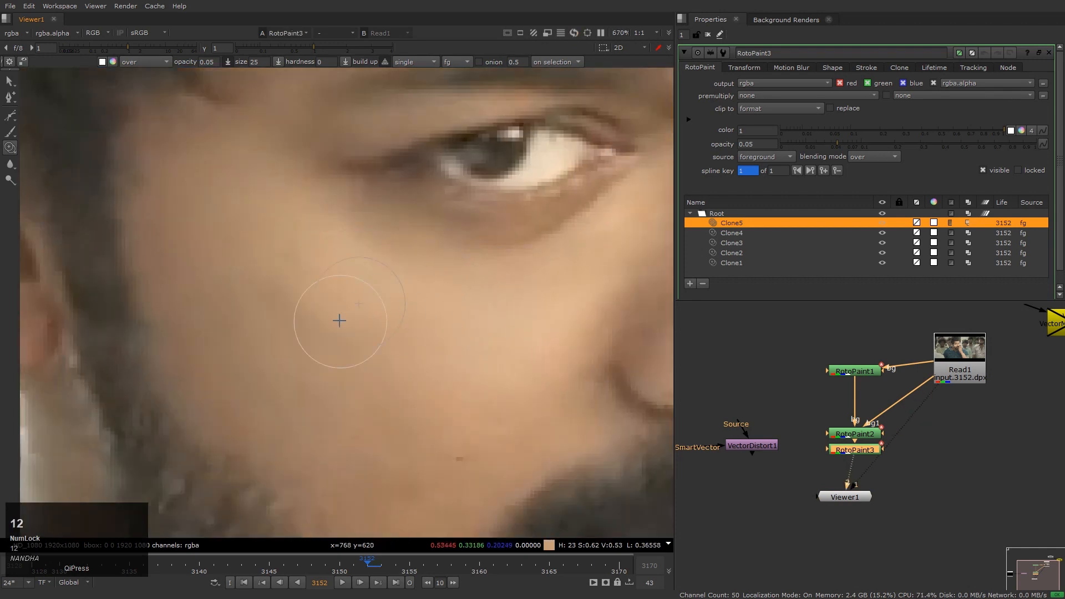
Enlarge the clone brush to about 33.6, lower its opacity to 0.02, and smooth the cheek with a long downward stroke
{"action": "scroll", "coordinate": [338, 316], "scroll_direction": "up", "scroll_amount": 3}
{"action": "left_click", "coordinate": [313, 297], "text": "shift"}
{"action": "left_click_drag", "start_coordinate": [313, 298], "coordinate": [352, 294], "text": "shift"}
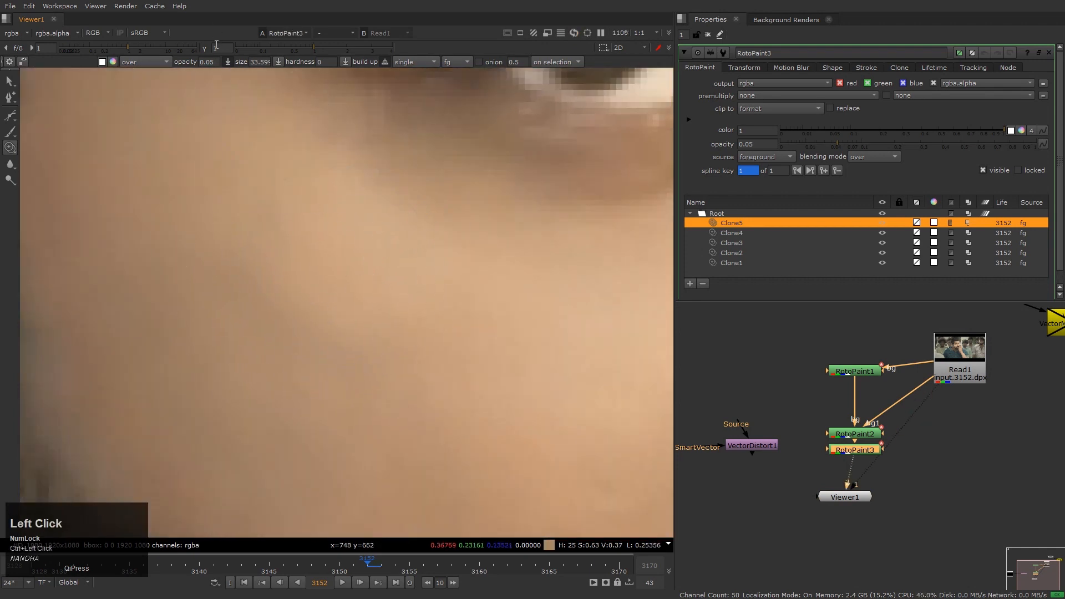
{"action": "left_click", "coordinate": [403, 47]}
{"action": "left_click", "coordinate": [335, 227]}
{"action": "mouse_move", "coordinate": [336, 223]}
{"action": "left_mouse_down"}
{"action": "mouse_move", "coordinate": [252, 312]}
{"action": "mouse_move", "coordinate": [325, 349]}
{"action": "mouse_move", "coordinate": [238, 297]}
{"action": "mouse_move", "coordinate": [365, 400]}
{"action": "mouse_move", "coordinate": [333, 369]}
{"action": "mouse_move", "coordinate": [333, 393]}
{"action": "left_mouse_up"}
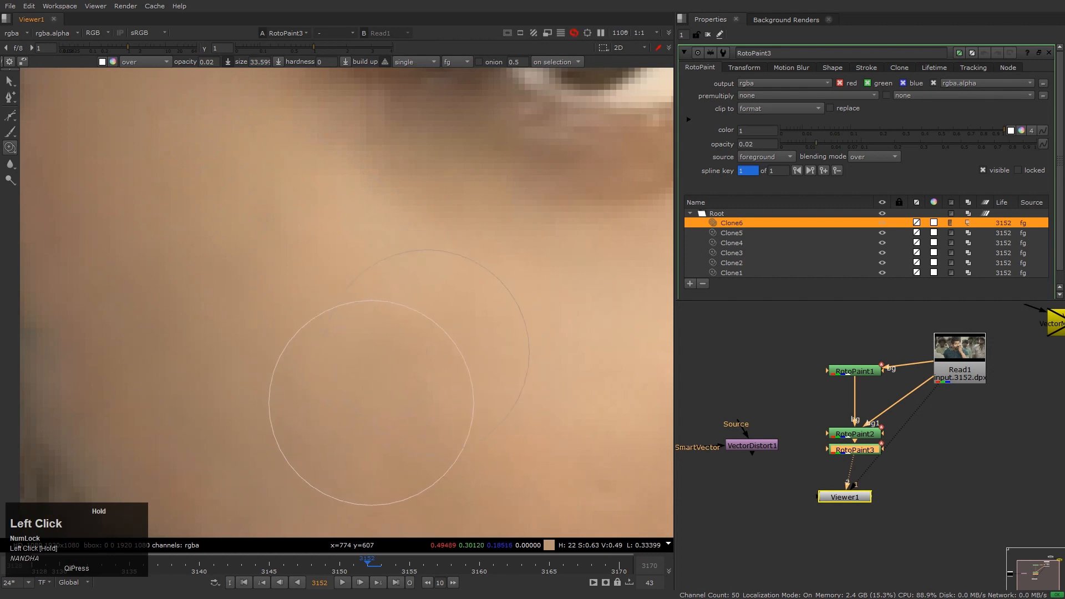
Examine the cloned cheek at several magnifications by alternating between the original clip and the RotoPaint3 result
{"action": "scroll", "coordinate": [409, 352], "scroll_direction": "down", "scroll_amount": 5}
{"action": "key", "text": "1"}
{"action": "key", "text": "2"}
{"action": "key", "text": "1"}
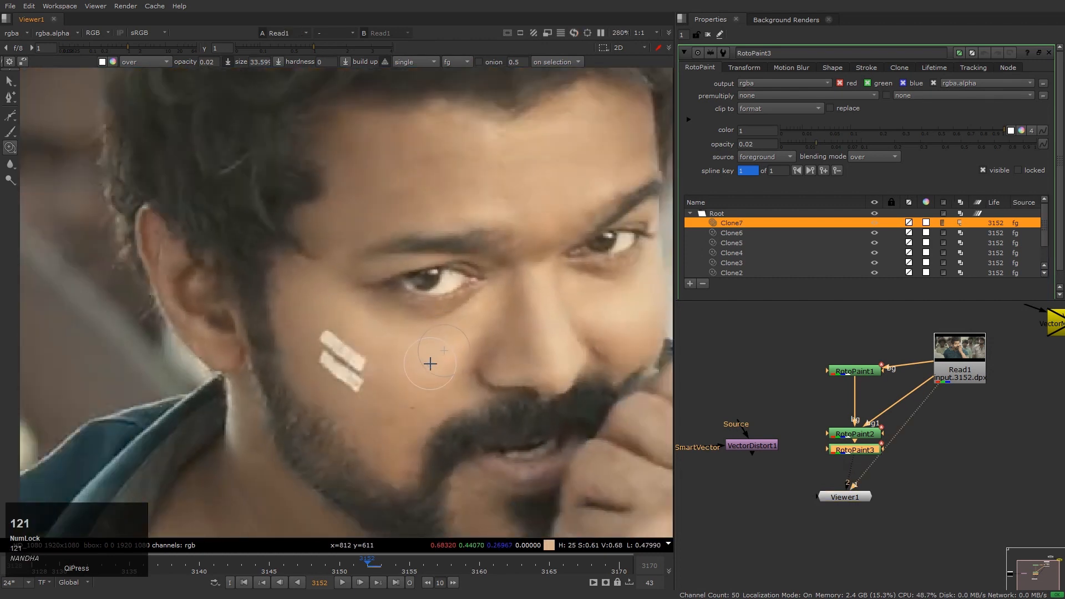
{"action": "key", "text": "2"}
{"action": "scroll", "coordinate": [418, 370], "scroll_direction": "up", "scroll_amount": 3}
{"action": "key", "text": "1"}
{"action": "key", "text": "2"}
{"action": "key", "text": "1"}
{"action": "key", "text": "2"}
{"action": "scroll", "coordinate": [418, 370], "scroll_direction": "up", "scroll_amount": 2}
{"action": "key", "text": "2"}
{"action": "key", "text": "1"}
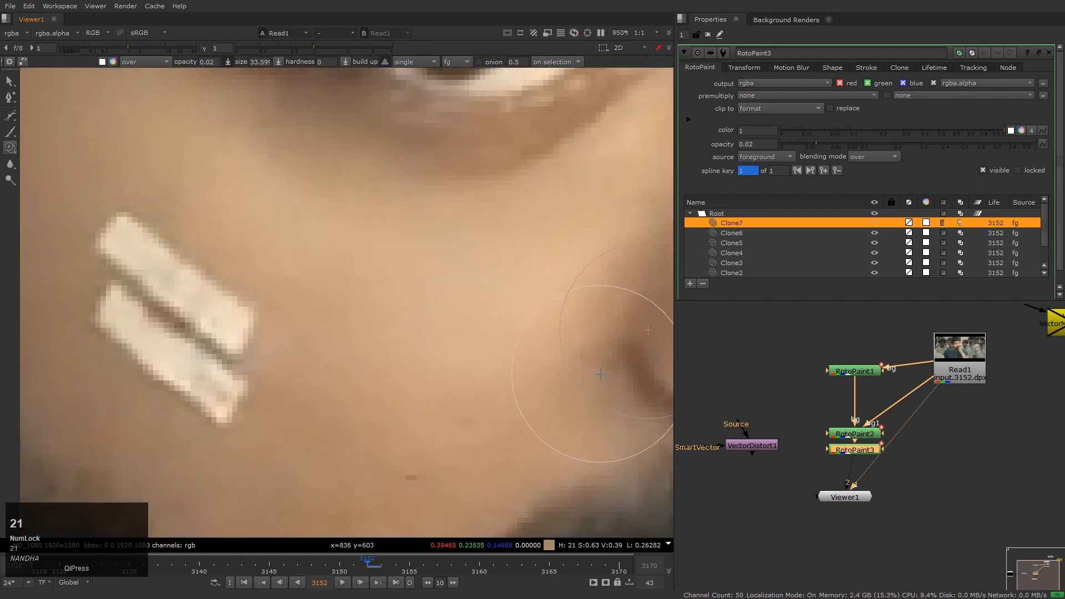
{"action": "key", "text": "2"}
{"action": "key", "text": "1"}
{"action": "key", "text": "2"}
{"action": "key", "text": "1"}
{"action": "key", "text": "2"}
{"action": "key", "text": "1"}
{"action": "key", "text": "2"}
{"action": "key", "text": "1"}
{"action": "key", "text": "2"}
{"action": "key", "text": "1"}
{"action": "key", "text": "2"}
{"action": "scroll", "coordinate": [495, 349], "scroll_direction": "down", "scroll_amount": 2}
{"action": "key", "text": "1"}
{"action": "key", "text": "2"}
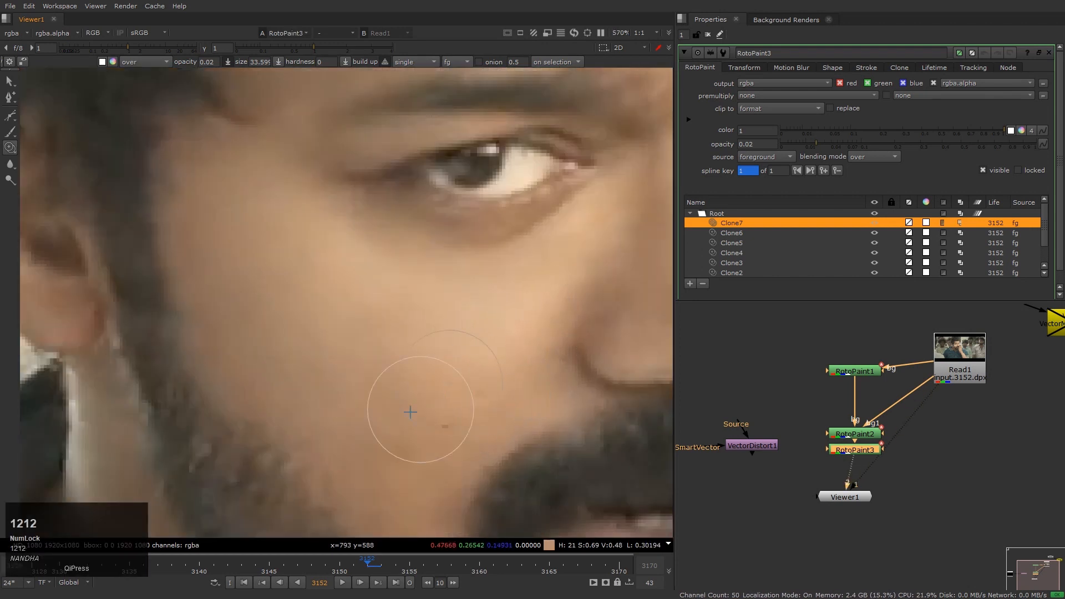
Resample nearby cheek skin as the clone source, smooth the middle of the cheek, and compare with the original clip
{"action": "scroll", "coordinate": [297, 349], "scroll_direction": "up", "scroll_amount": 3}
{"action": "mouse_move", "coordinate": [335, 360]}
{"action": "left_mouse_down", "text": "ctrl"}
{"action": "mouse_move", "coordinate": [314, 379]}
{"action": "mouse_move", "coordinate": [351, 418]}
{"action": "mouse_move", "coordinate": [308, 361]}
{"action": "mouse_move", "coordinate": [352, 299]}
{"action": "mouse_move", "coordinate": [410, 277]}
{"action": "left_mouse_up", "text": "ctrl"}
{"action": "scroll", "coordinate": [492, 266], "scroll_direction": "down", "scroll_amount": 3}
{"action": "key", "text": "1"}
{"action": "key", "text": "2"}
{"action": "key", "text": "1"}
{"action": "key", "text": "2"}
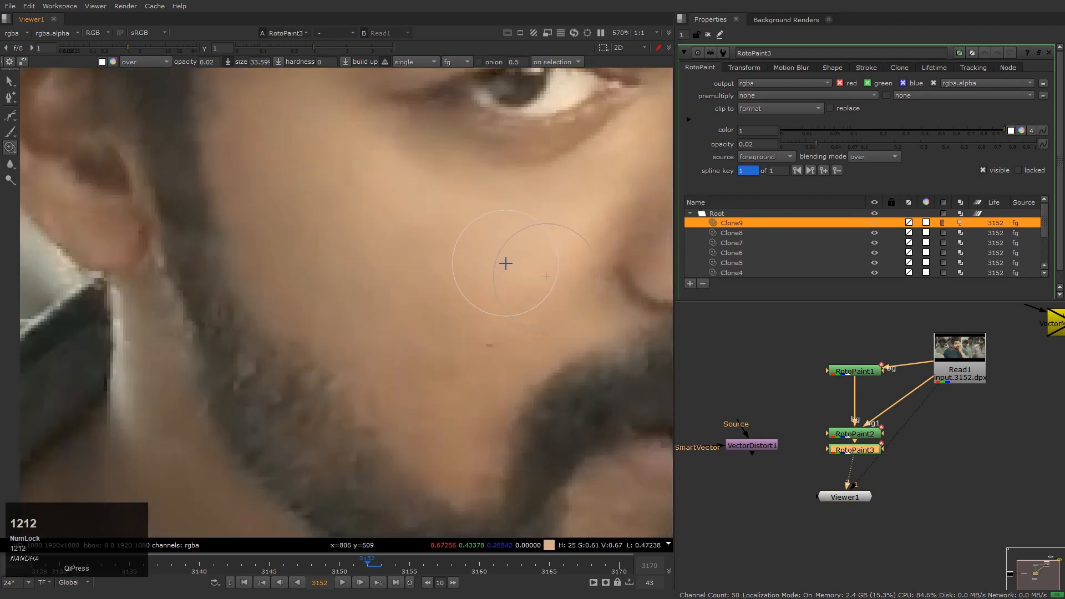
Examine the smoothed cheek at wider magnifications by alternating between the original clip and RotoPaint3
{"action": "scroll", "coordinate": [505, 262], "scroll_direction": "down", "scroll_amount": 2}
{"action": "key", "text": "1"}
{"action": "key", "text": "2"}
{"action": "scroll", "coordinate": [504, 261], "scroll_direction": "down", "scroll_amount": 1}
{"action": "left_click", "coordinate": [269, 336]}
{"action": "key", "text": "2"}
{"action": "key", "text": "1"}
{"action": "key", "text": "2"}
{"action": "key", "text": "1"}
{"action": "key", "text": "2"}
{"action": "key", "text": "1"}
{"action": "key", "text": "2"}
{"action": "key", "text": "1"}
{"action": "key", "text": "2"}
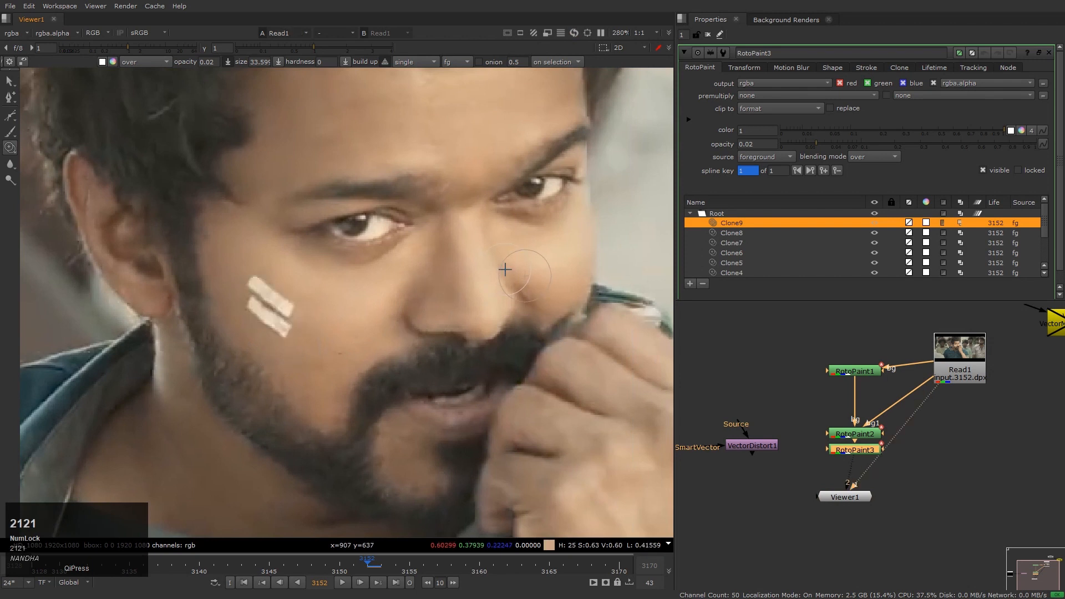
{"action": "key", "text": "1"}
{"action": "key", "text": "2"}
{"action": "key", "text": "1"}
{"action": "key", "text": "2"}
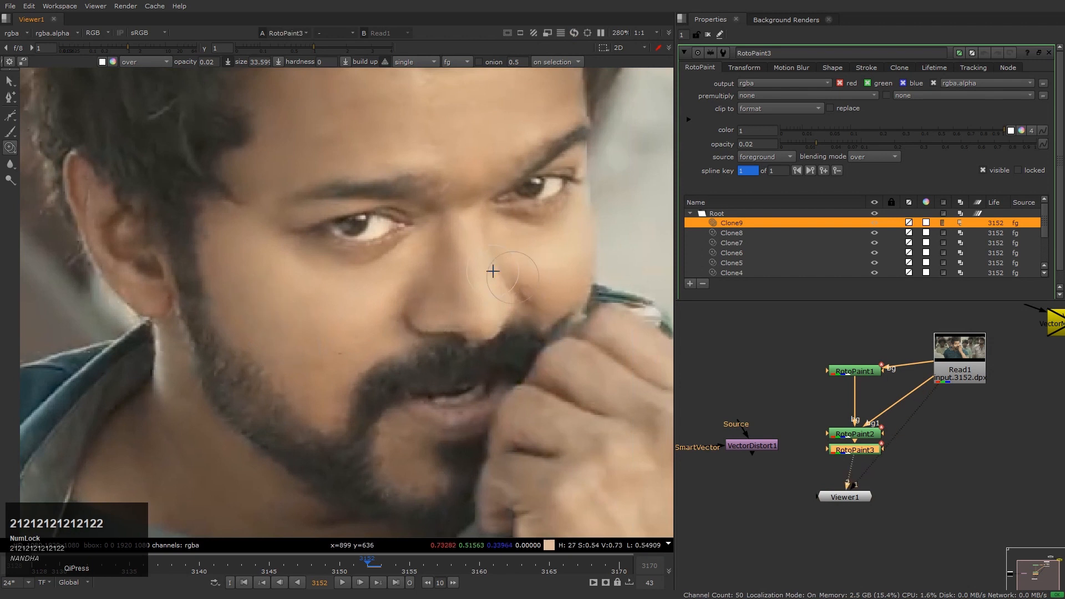
{"action": "key", "text": "1"}
Add a RotoPaint node after RotoPaint3 and connect its bg1 input to Read1
{"action": "scroll", "coordinate": [293, 353], "scroll_direction": "up", "scroll_amount": 4}
{"action": "left_click", "coordinate": [891, 478]}
{"action": "key", "text": "p"}
{"action": "left_click_drag", "start_coordinate": [886, 478], "coordinate": [914, 420]}
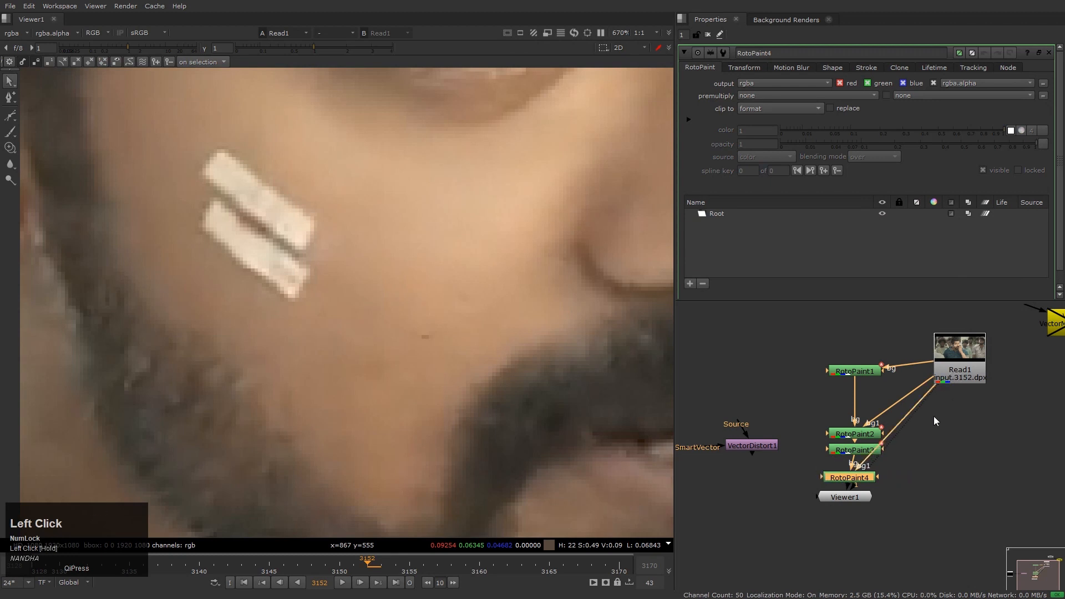
{"action": "left_click_drag", "start_coordinate": [857, 480], "coordinate": [866, 478]}
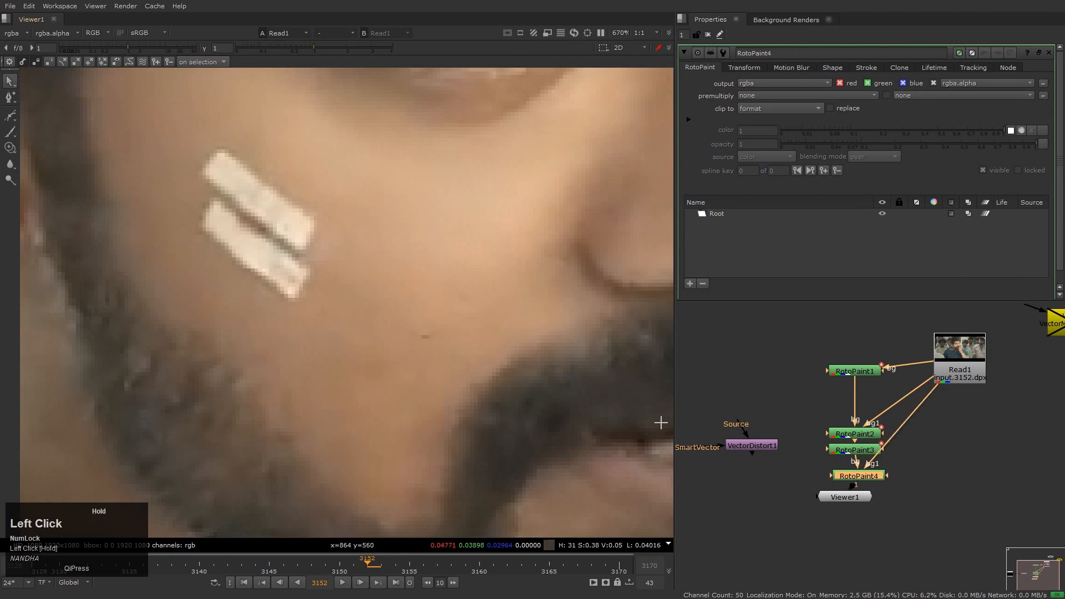
Choose the Reveal tool with bg 1 as source, move Viewer1 clear of the paint nodes, and view RotoPaint4
{"action": "left_click", "coordinate": [11, 148]}
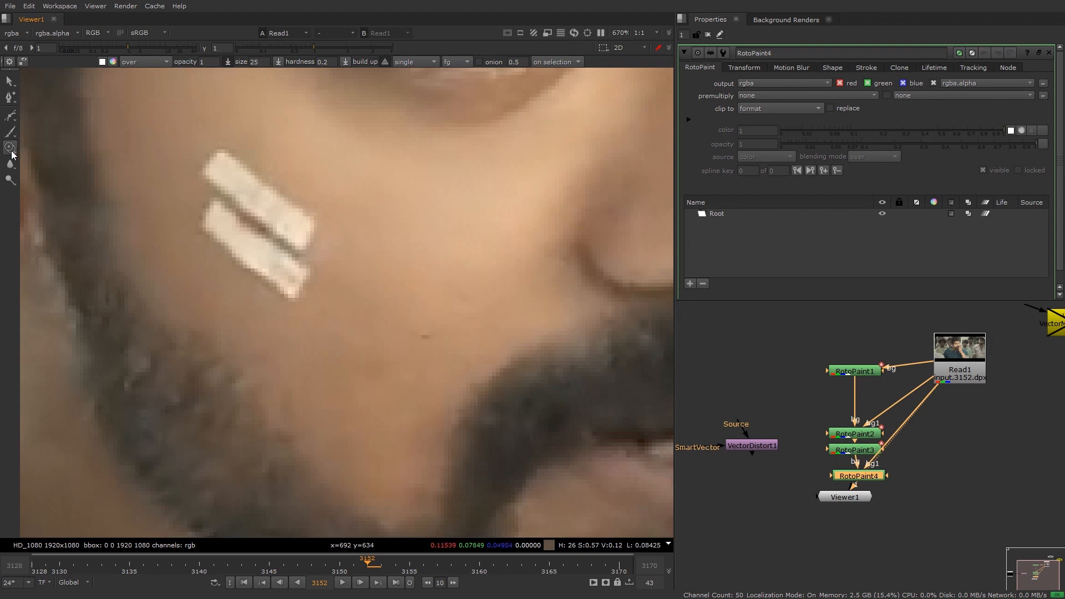
{"action": "right_click", "coordinate": [10, 149]}
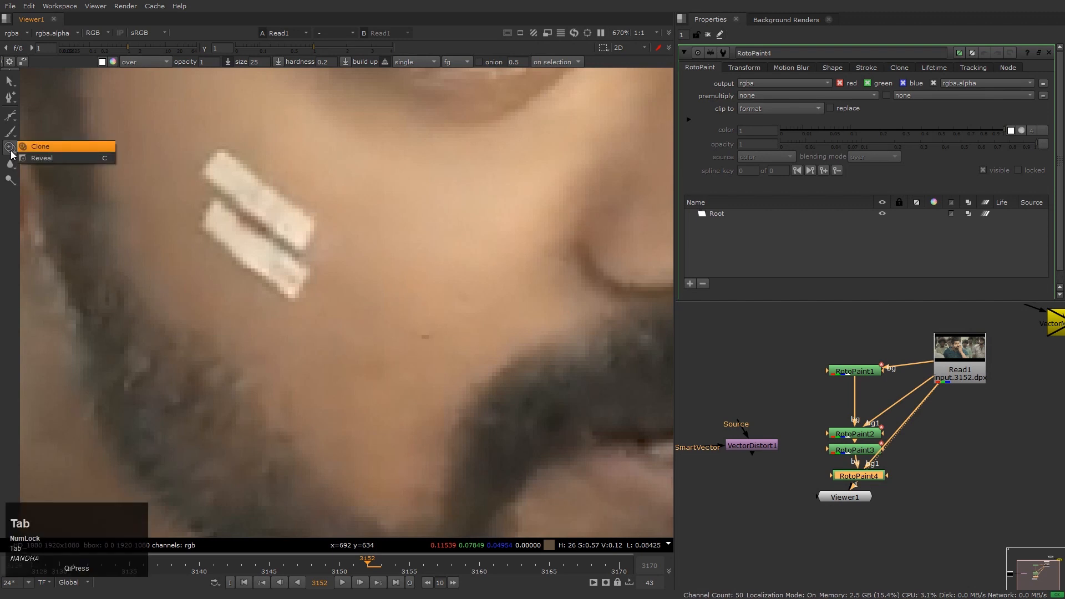
{"action": "left_click", "coordinate": [44, 158]}
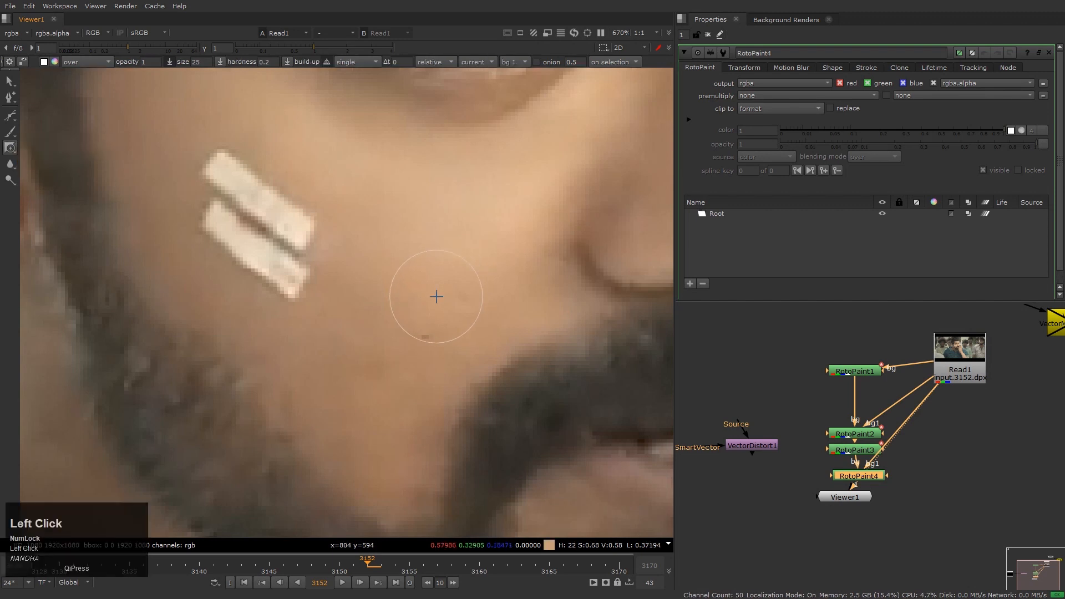
{"action": "left_click_drag", "start_coordinate": [846, 497], "coordinate": [864, 511]}
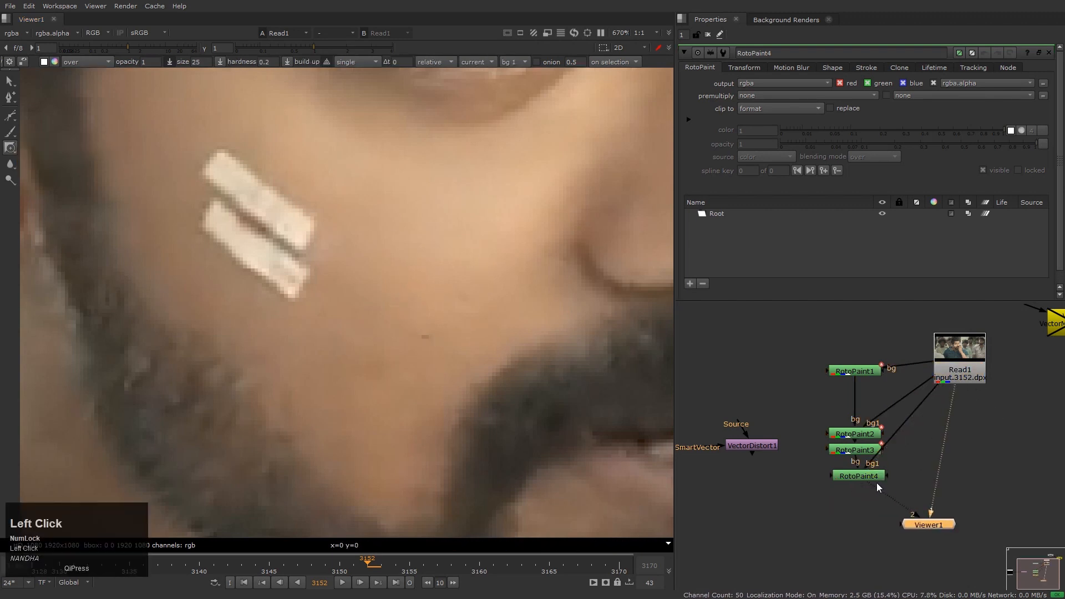
{"action": "key", "text": "2"}
{"action": "scroll", "coordinate": [309, 316], "scroll_direction": "up", "scroll_amount": 5}
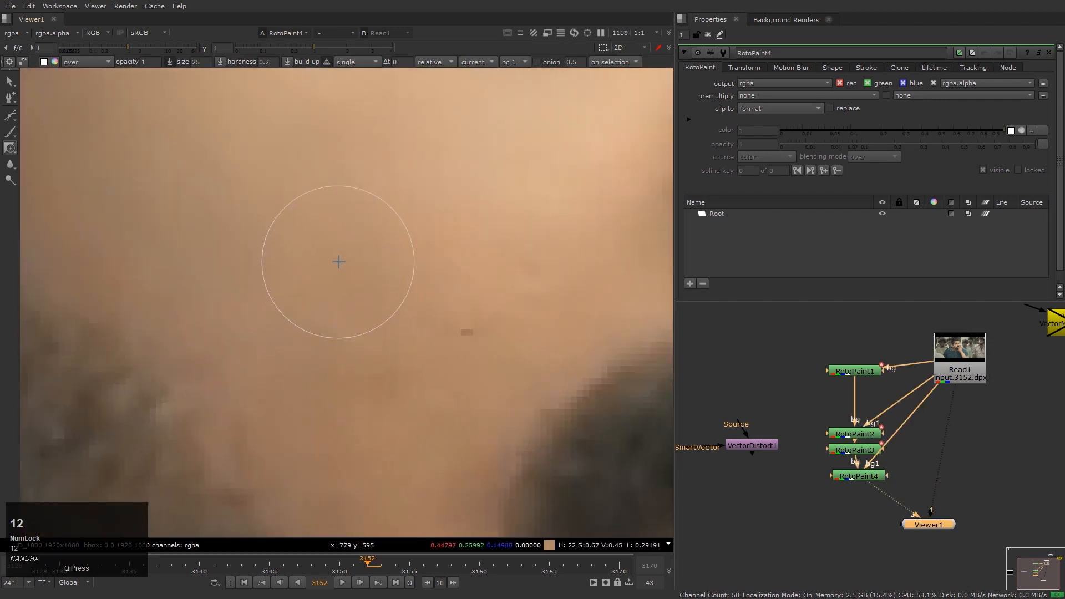
Reveal original skin texture with a stroke down the cheek at opacity 1 and size 25, comparing with the source clip
{"action": "key", "text": "2"}
{"action": "key", "text": "1"}
{"action": "key", "text": "2"}
{"action": "key", "text": "1"}
{"action": "key", "text": "2"}
{"action": "mouse_move", "coordinate": [359, 144]}
{"action": "left_mouse_down"}
{"action": "mouse_move", "coordinate": [333, 175]}
{"action": "mouse_move", "coordinate": [341, 157]}
{"action": "mouse_move", "coordinate": [280, 411]}
{"action": "left_mouse_up"}
{"action": "key", "text": "1"}
{"action": "key", "text": "2"}
{"action": "key", "text": "1"}
{"action": "key", "text": "2"}
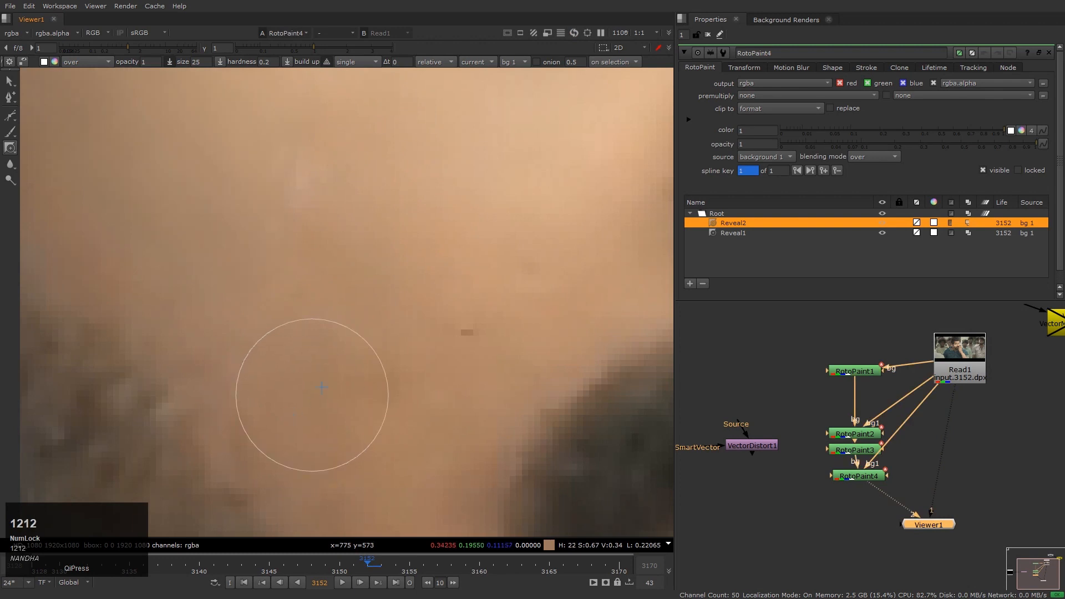
Compare the revealed cheek with the original and reveal one more spot of source skin on the middle of the cheek
{"action": "scroll", "coordinate": [297, 404], "scroll_direction": "down", "scroll_amount": 5}
{"action": "key", "text": "2"}
{"action": "key", "text": "1"}
{"action": "key", "text": "2"}
{"action": "key", "text": "1"}
{"action": "key", "text": "2"}
{"action": "key", "text": "1"}
{"action": "key", "text": "2"}
{"action": "left_click", "coordinate": [359, 254]}
Check the revealed skin texture by repeatedly alternating between the original clip and RotoPaint4
{"action": "key", "text": "1"}
{"action": "key", "text": "2"}
{"action": "key", "text": "1"}
{"action": "key", "text": "2"}
{"action": "key", "text": "1"}
{"action": "key", "text": "2"}
{"action": "key", "text": "1"}
{"action": "key", "text": "2"}
{"action": "key", "text": "1"}
{"action": "key", "text": "2"}
{"action": "key", "text": "1"}
{"action": "key", "text": "2"}
{"action": "key", "text": "1"}
{"action": "key", "text": "2"}
{"action": "key", "text": "1"}
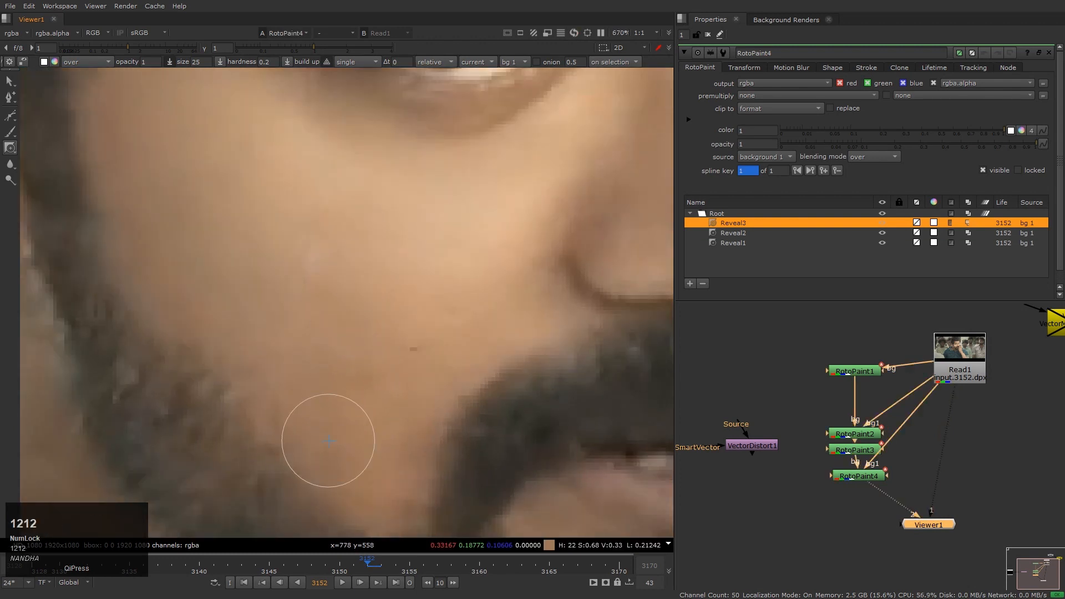
{"action": "key", "text": "2"}
{"action": "key", "text": "1"}
{"action": "key", "text": "2"}
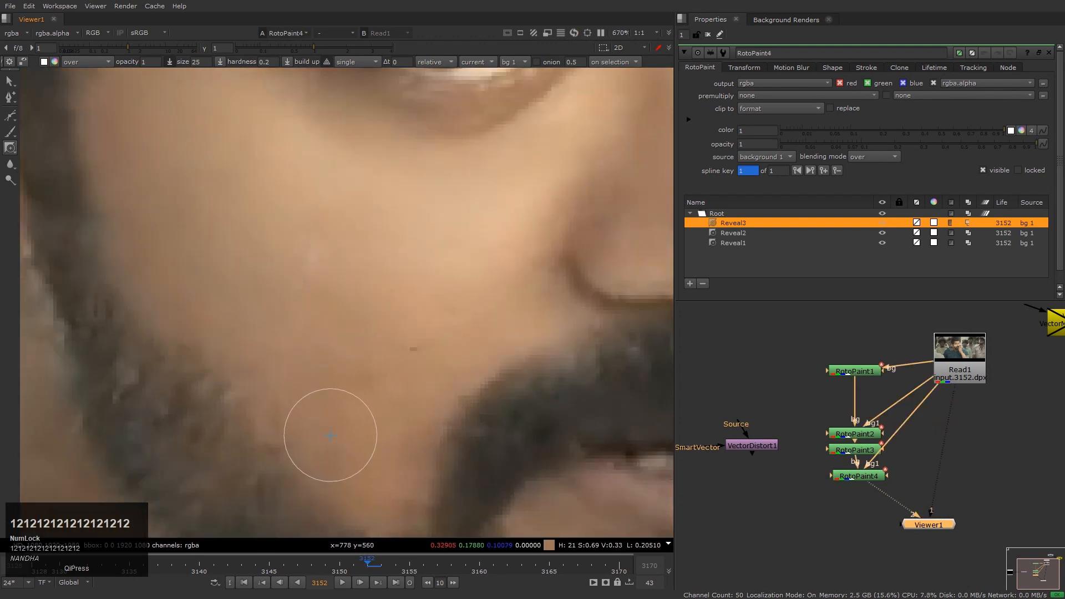
Add a RotoPaint node after RotoPaint4, choose the Clone tool, and sample skin above the pale spot
{"action": "left_click", "coordinate": [876, 479]}
{"action": "key", "text": "p"}
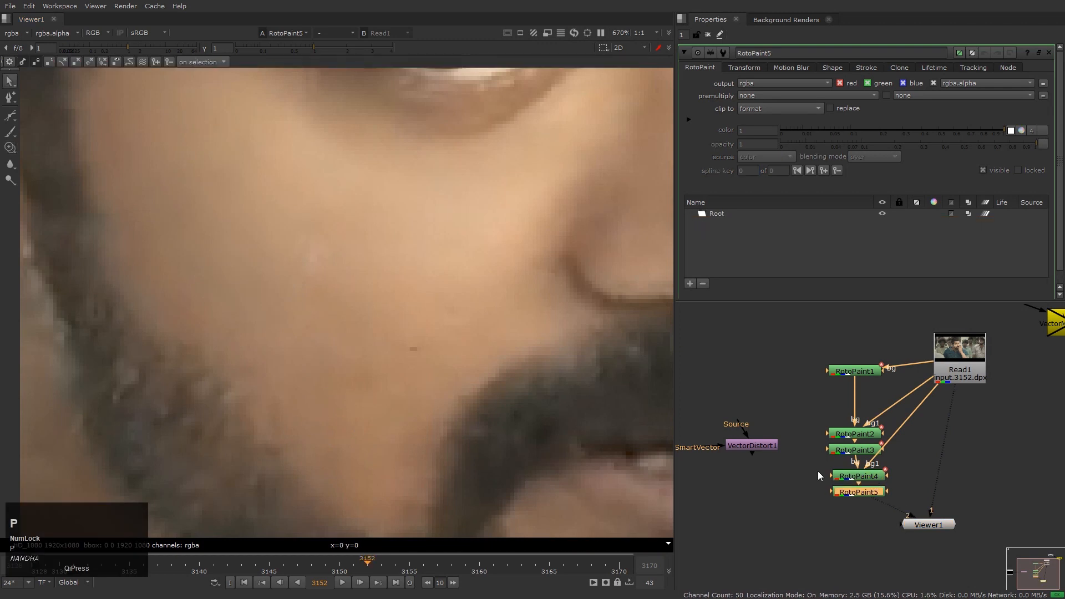
{"action": "left_click", "coordinate": [11, 148]}
{"action": "scroll", "coordinate": [142, 206], "scroll_direction": "up", "scroll_amount": 2}
{"action": "left_click_drag", "start_coordinate": [224, 214], "coordinate": [307, 259], "text": "ctrl"}
{"action": "scroll", "coordinate": [388, 285], "scroll_direction": "up", "scroll_amount": 3}
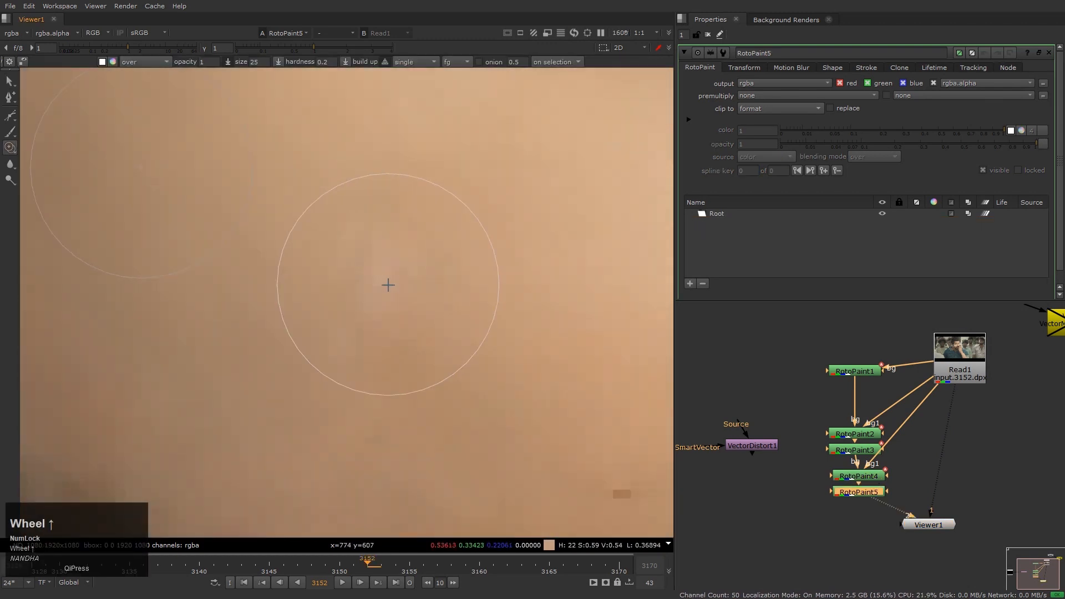
Undo the full-opacity trial dab and set the clone brush to opacity 0.02 and hardness 0
{"action": "left_click", "coordinate": [374, 279]}
{"action": "key", "text": "ctrl+z"}
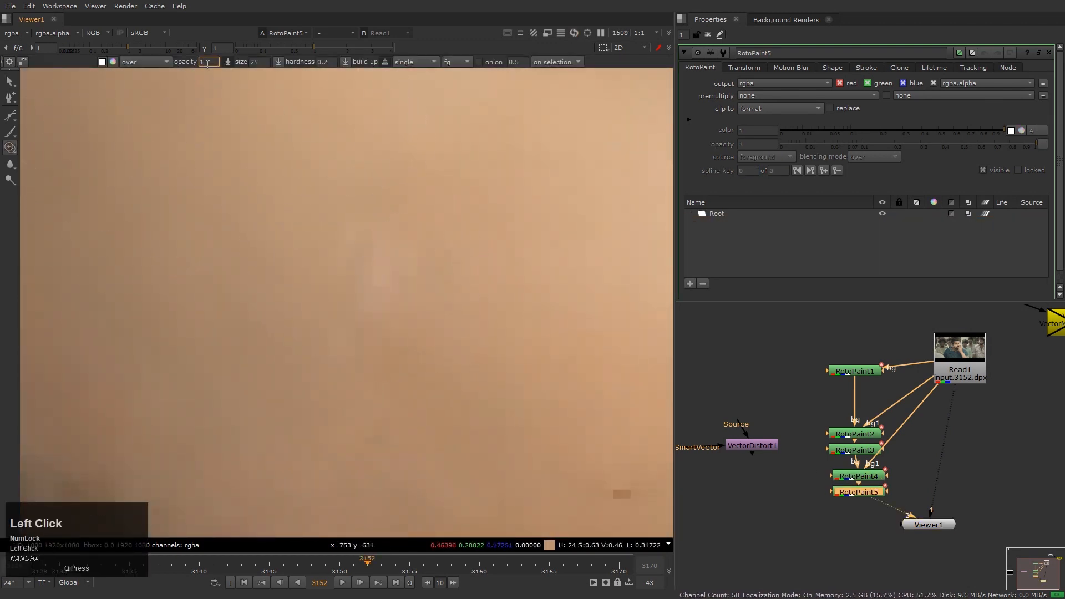
{"action": "type", "text": "0.02"}
{"action": "key", "text": "Tab"}
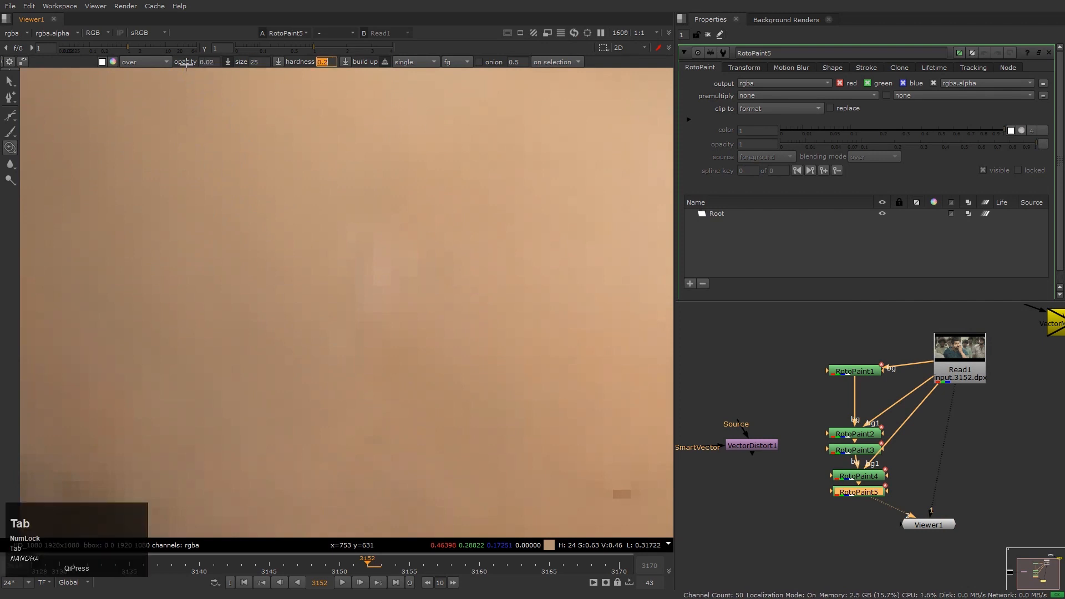
{"action": "left_click", "coordinate": [445, 48]}
Clone surrounding skin over the pale spot from several sampled sources and compare the result with the original clip
{"action": "mouse_move", "coordinate": [376, 302]}
{"action": "left_mouse_down"}
{"action": "mouse_move", "coordinate": [377, 272]}
{"action": "mouse_move", "coordinate": [344, 274]}
{"action": "mouse_move", "coordinate": [344, 259]}
{"action": "mouse_move", "coordinate": [381, 291]}
{"action": "left_mouse_up"}
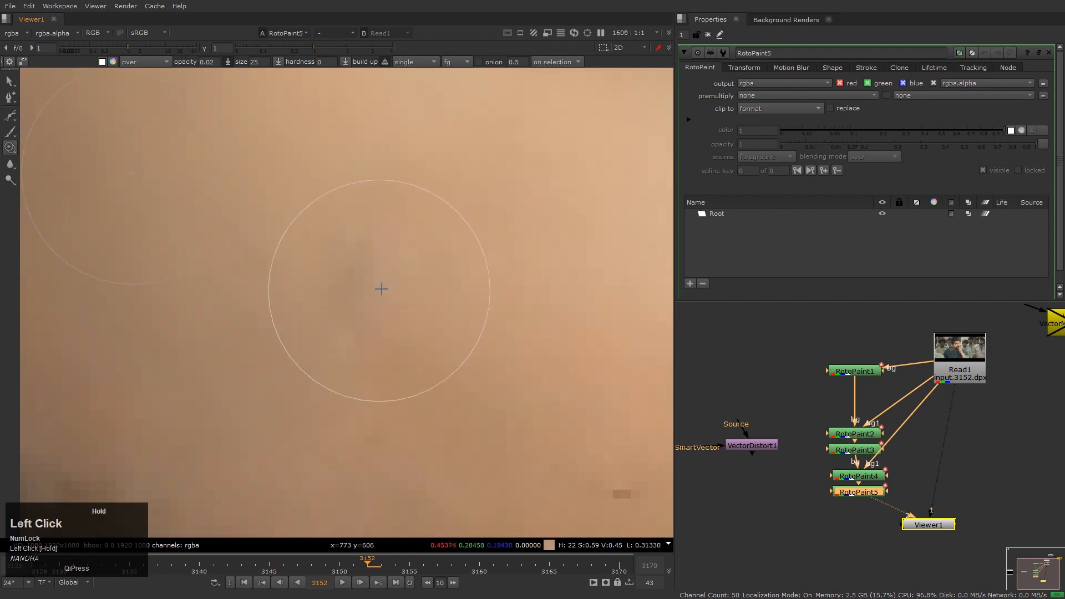
{"action": "mouse_move", "coordinate": [449, 319]}
{"action": "left_mouse_down", "text": "ctrl"}
{"action": "mouse_move", "coordinate": [355, 286]}
{"action": "mouse_move", "coordinate": [383, 289]}
{"action": "left_mouse_up", "text": "ctrl"}
{"action": "left_click_drag", "start_coordinate": [568, 350], "coordinate": [322, 239], "text": "ctrl"}
{"action": "mouse_move", "coordinate": [376, 267]}
{"action": "left_mouse_down"}
{"action": "mouse_move", "coordinate": [362, 287]}
{"action": "mouse_move", "coordinate": [367, 329]}
{"action": "mouse_move", "coordinate": [344, 228]}
{"action": "mouse_move", "coordinate": [347, 278]}
{"action": "left_mouse_up"}
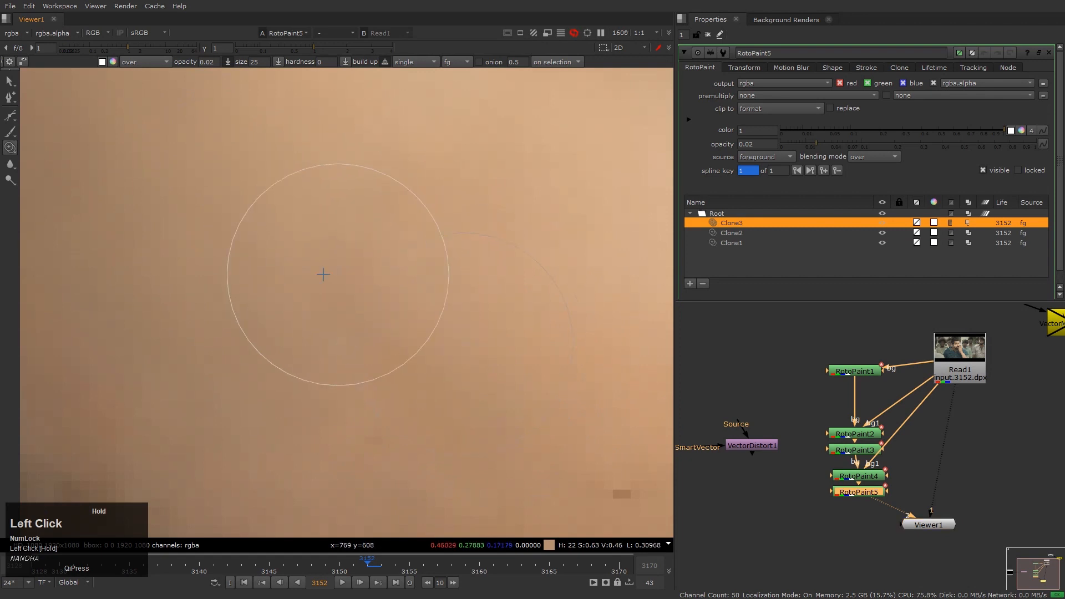
{"action": "scroll", "coordinate": [172, 300], "scroll_direction": "down", "scroll_amount": 5}
{"action": "key", "text": "1"}
{"action": "key", "text": "2"}
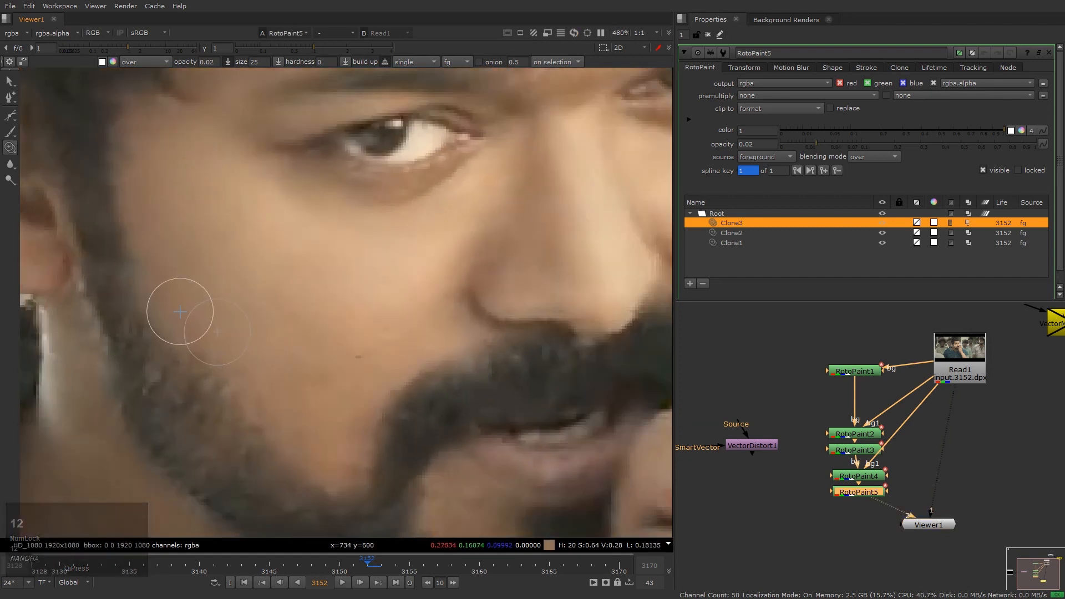
{"action": "key", "text": "1"}
{"action": "key", "text": "2"}
{"action": "key", "text": "1"}
{"action": "key", "text": "2"}
Sample skin from the upper cheek and smooth the middle of the cheek with several short clone strokes
{"action": "scroll", "coordinate": [180, 312], "scroll_direction": "up", "scroll_amount": 4}
{"action": "key", "text": "1"}
{"action": "key", "text": "2"}
{"action": "left_click_drag", "start_coordinate": [218, 205], "coordinate": [400, 309], "text": "ctrl"}
{"action": "left_click_drag", "start_coordinate": [388, 283], "coordinate": [375, 261]}
{"action": "left_click_drag", "start_coordinate": [414, 333], "coordinate": [424, 344]}
{"action": "left_click_drag", "start_coordinate": [344, 267], "coordinate": [329, 257]}
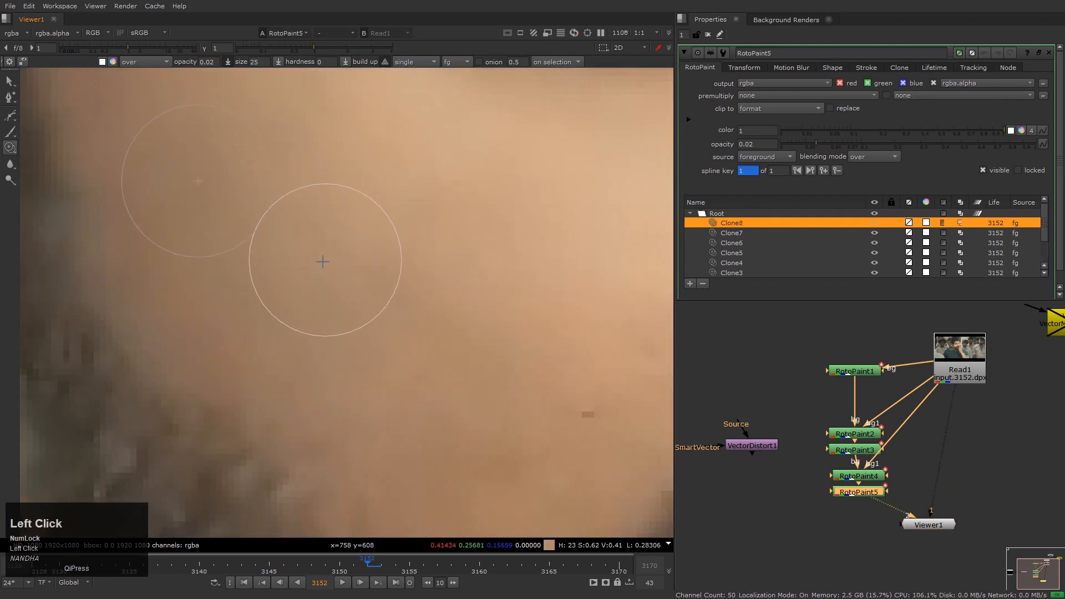
Examine the cleaned cheek at reduced magnifications by alternating between the original clip and RotoPaint5
{"action": "scroll", "coordinate": [317, 294], "scroll_direction": "down", "scroll_amount": 4}
{"action": "key", "text": "1"}
{"action": "key", "text": "2"}
{"action": "key", "text": "1"}
{"action": "key", "text": "2"}
{"action": "key", "text": "1"}
{"action": "key", "text": "2"}
{"action": "key", "text": "1"}
{"action": "key", "text": "2"}
{"action": "key", "text": "1"}
{"action": "key", "text": "2"}
{"action": "key", "text": "1"}
{"action": "key", "text": "2"}
{"action": "key", "text": "1"}
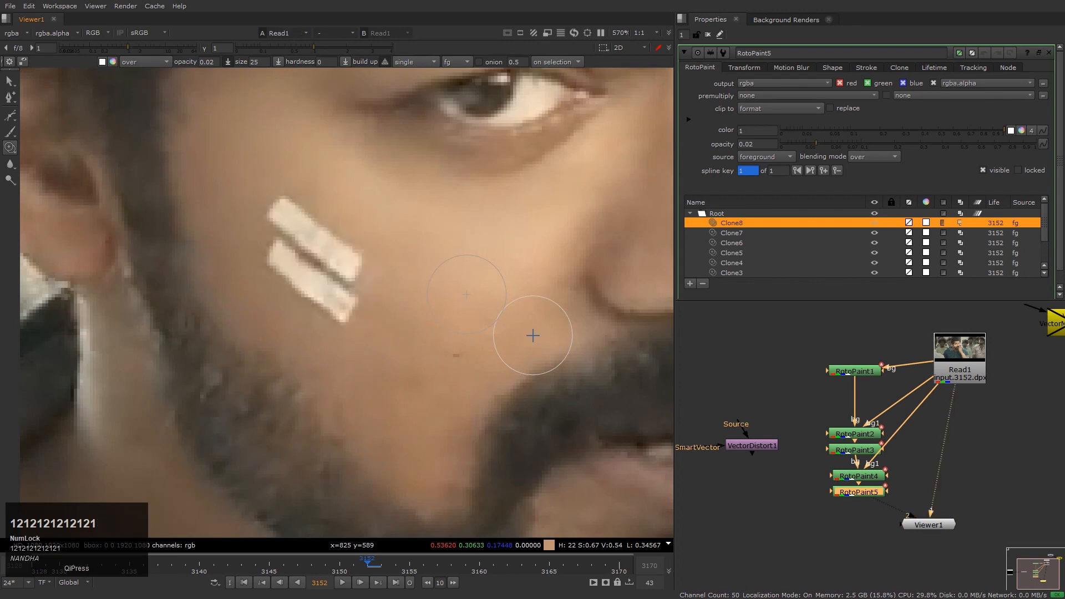
{"action": "scroll", "coordinate": [533, 340], "scroll_direction": "down", "scroll_amount": 5}
{"action": "key", "text": "2"}
{"action": "key", "text": "1"}
{"action": "key", "text": "2"}
Compare the original clip and the RotoPaint5 result in the maximized viewer
{"action": "key", "text": "space"}
{"action": "key", "text": "1"}
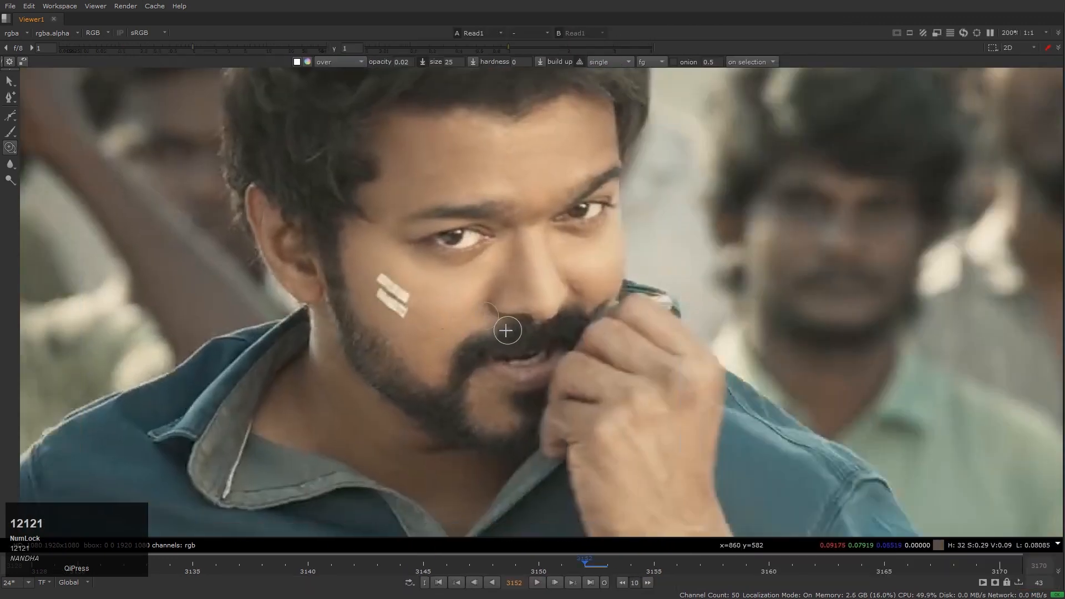
{"action": "key", "text": "2"}
{"action": "scroll", "coordinate": [498, 327], "scroll_direction": "up", "scroll_amount": 1}
{"action": "key", "text": "1"}
{"action": "key", "text": "2"}
{"action": "key", "text": "1"}
{"action": "key", "text": "2"}
{"action": "key", "text": "1"}
{"action": "key", "text": "2"}
{"action": "key", "text": "1"}
{"action": "key", "text": "2"}
{"action": "key", "text": "space"}
Add a FrameHold node after RotoPaint5 with its first frame set to 3152
{"action": "left_click", "coordinate": [810, 441]}
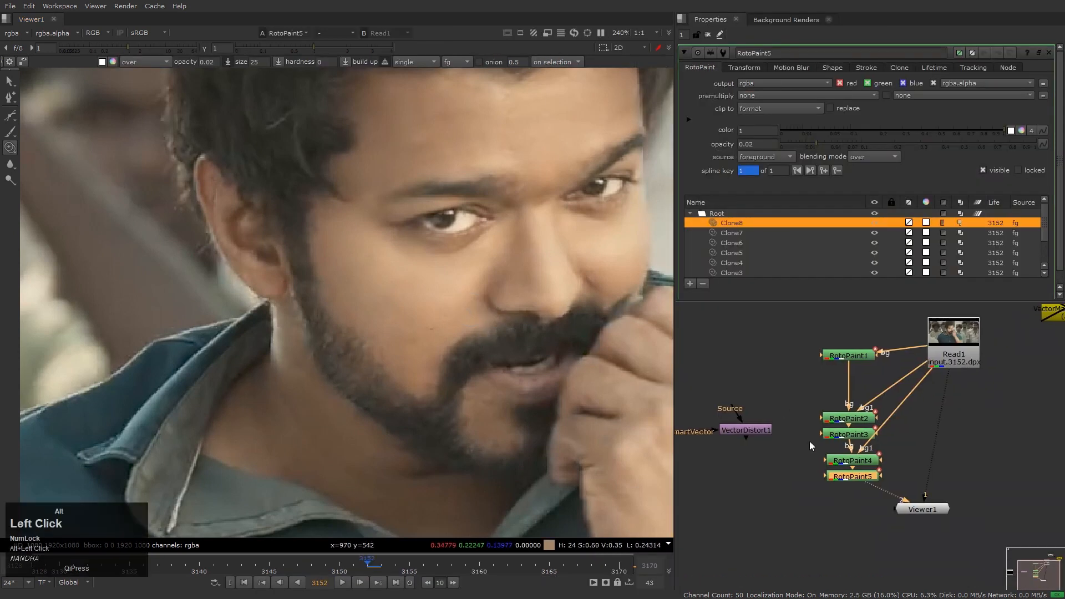
{"action": "key", "text": "Tab"}
{"action": "type", "text": "fr"}
{"action": "left_click", "coordinate": [748, 440]}
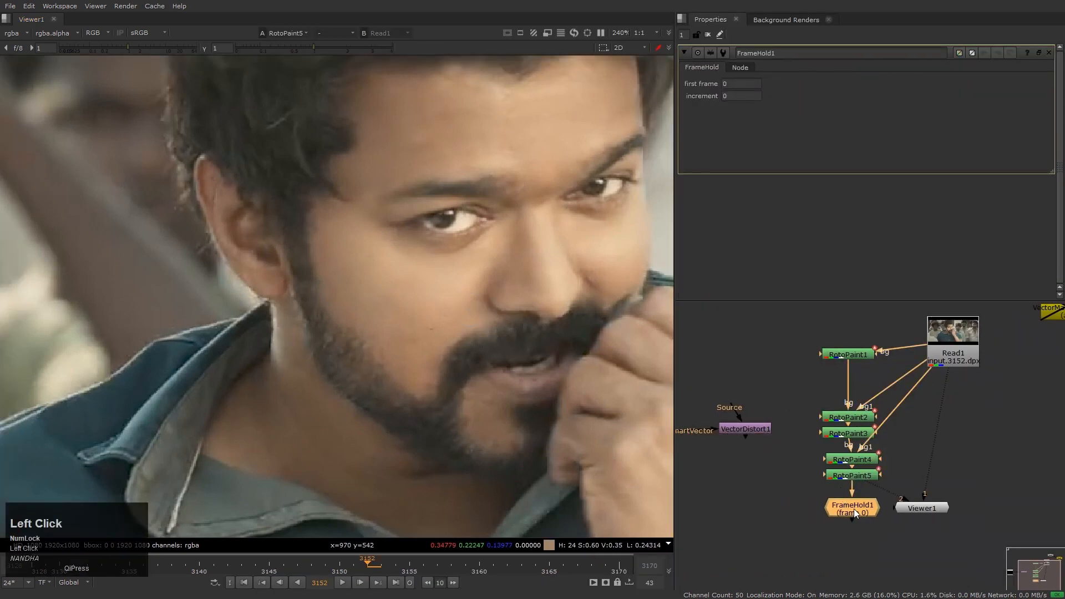
{"action": "left_click", "coordinate": [749, 84]}
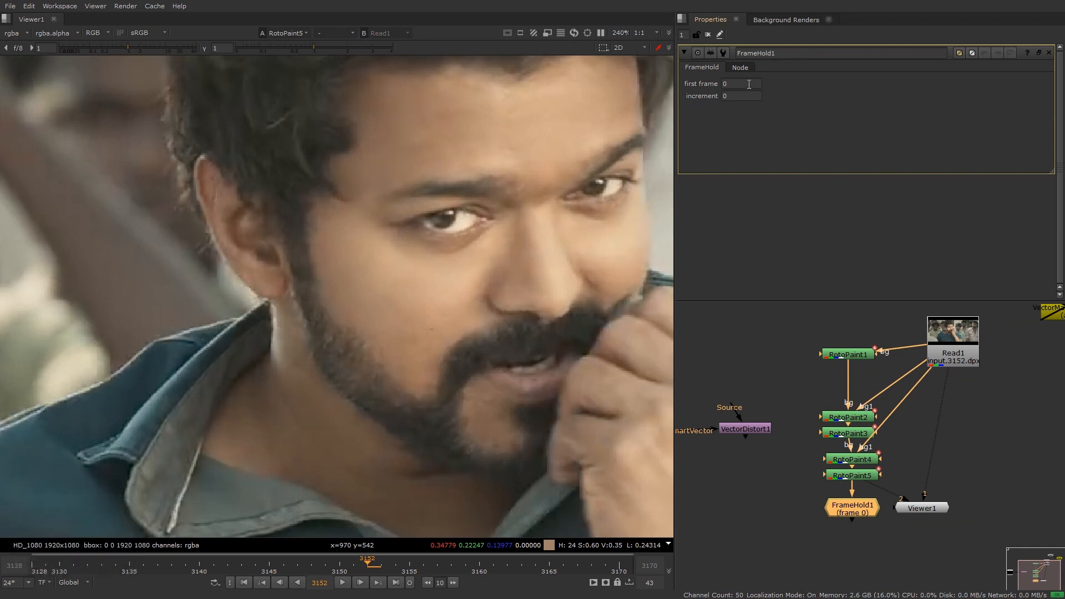
Add a Write node below the FrameHold node
{"action": "left_click", "coordinate": [759, 473]}
{"action": "scroll", "coordinate": [799, 464], "scroll_direction": "down", "scroll_amount": 3}
{"action": "scroll", "coordinate": [918, 383], "scroll_direction": "up", "scroll_amount": 3}
{"action": "left_click_drag", "start_coordinate": [855, 455], "coordinate": [880, 458], "text": "alt"}
{"action": "left_click", "coordinate": [767, 523]}
{"action": "key", "text": "w"}
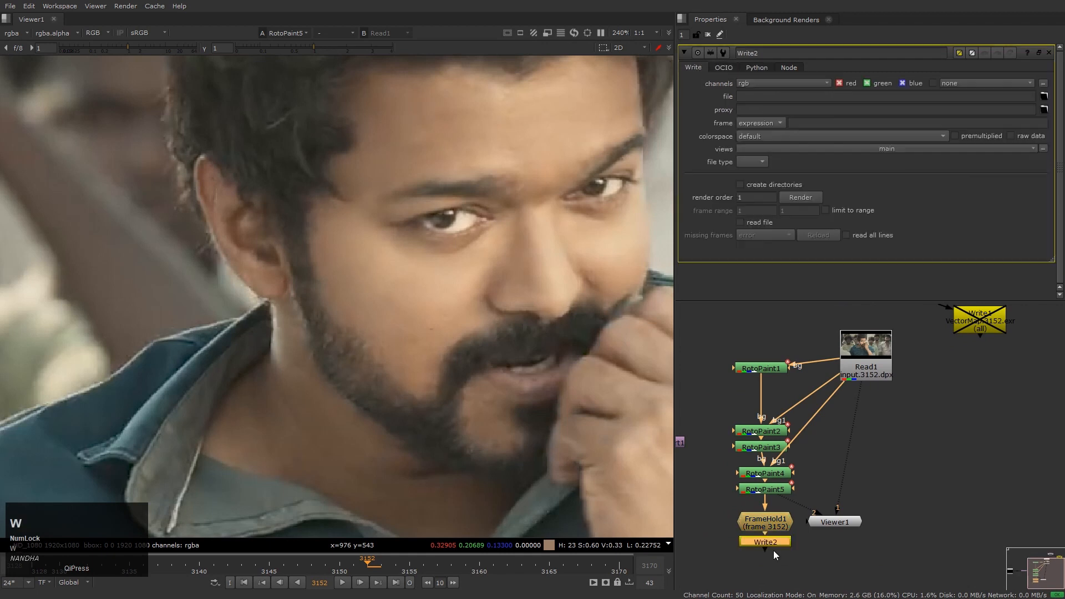
Review the frame lifetimes of the clone strokes in RotoPaint5 and RotoPaint3
{"action": "double_click", "coordinate": [765, 519]}
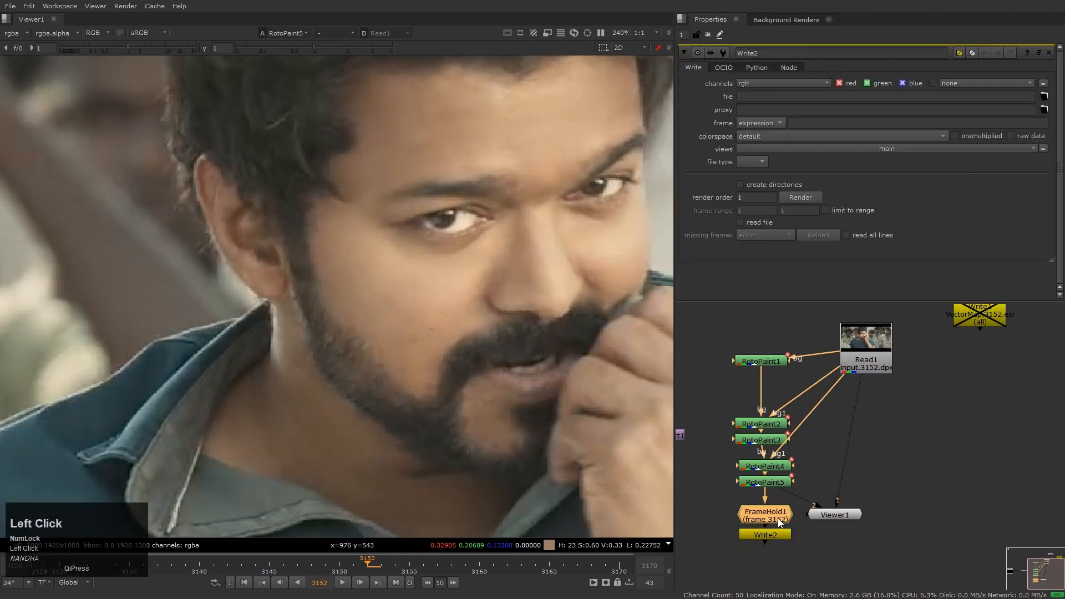
{"action": "double_click", "coordinate": [769, 484]}
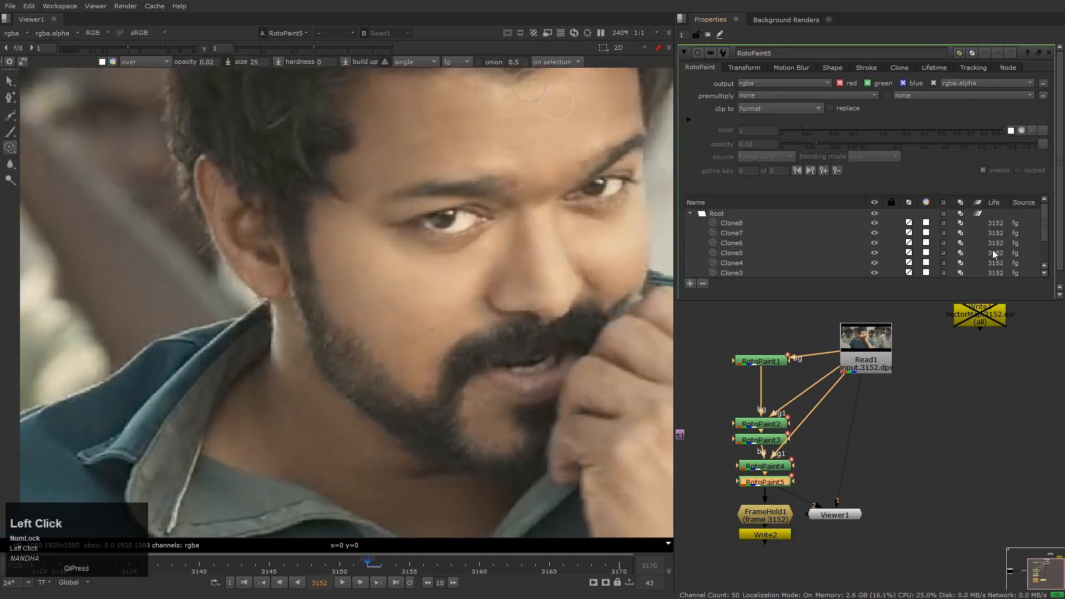
{"action": "left_click_drag", "start_coordinate": [1046, 229], "coordinate": [1046, 255]}
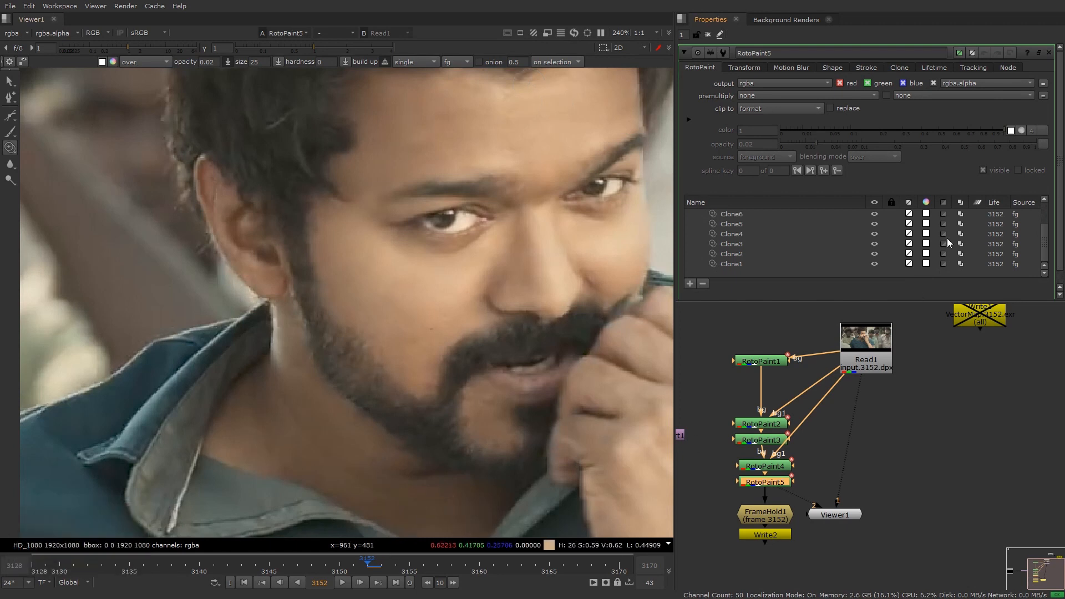
{"action": "double_click", "coordinate": [776, 442]}
{"action": "scroll", "coordinate": [1055, 229], "scroll_direction": "down", "scroll_amount": 2}
View RotoPaint5 and step between frames 3152 and 3153 to check which frame the paint covers
{"action": "left_click", "coordinate": [787, 513]}
{"action": "key", "text": "1"}
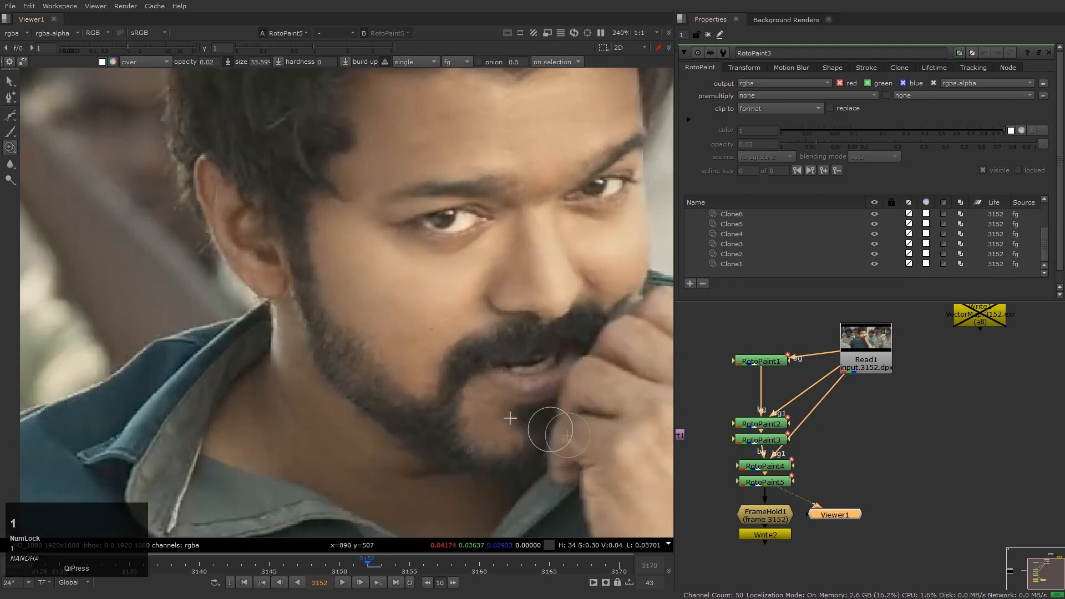
{"action": "key", "text": "Right"}
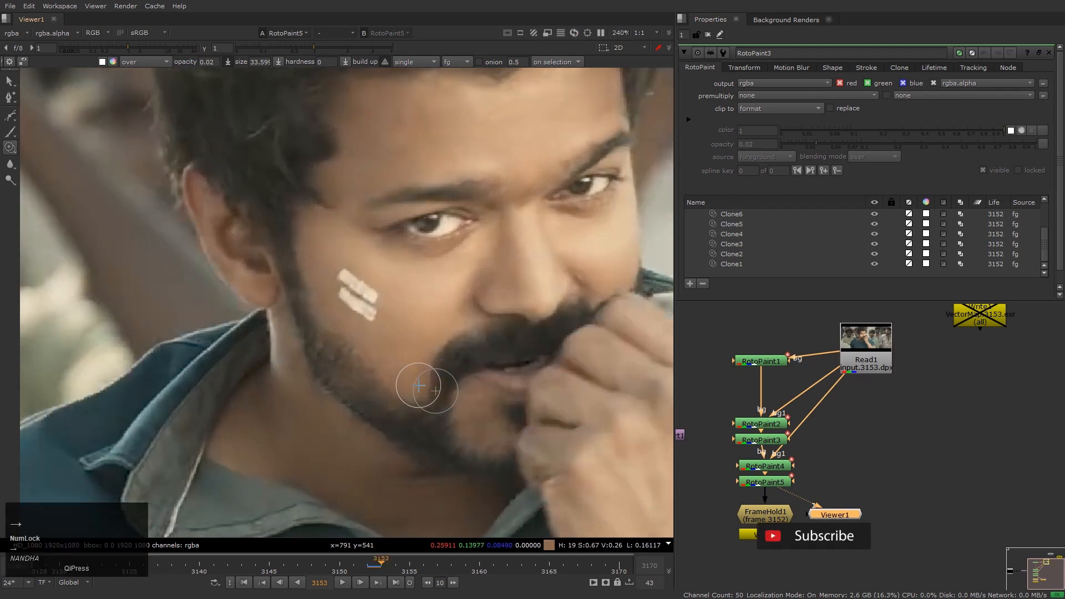
{"action": "key", "text": "Left"}
{"action": "key", "text": "Right"}
{"action": "key", "text": "Left"}
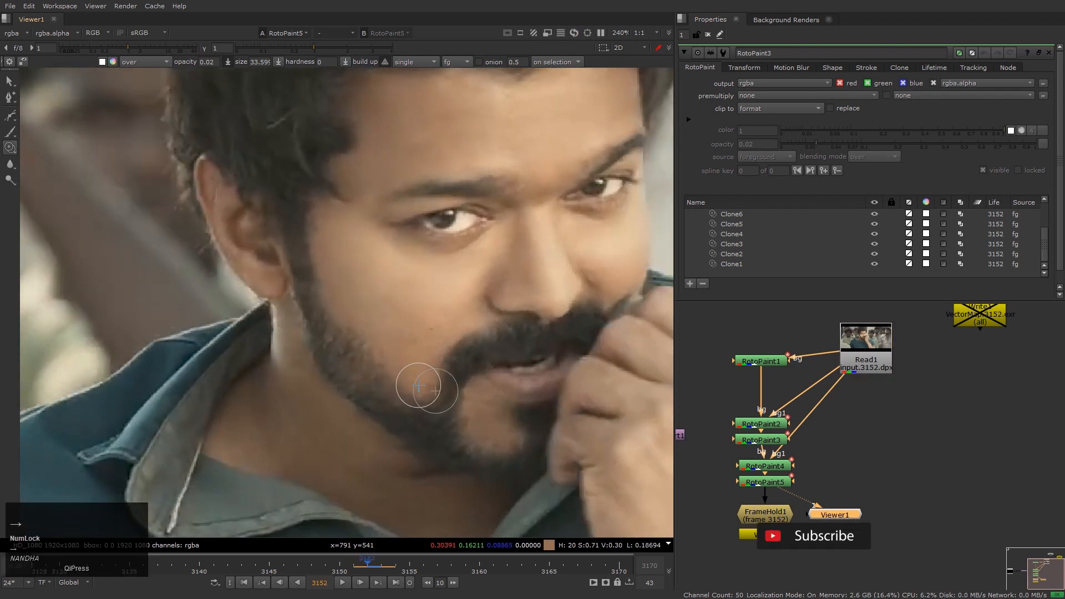
Delete the FrameHold node, move the Write node up below RotoPaint5, and view its output
{"action": "left_click", "coordinate": [769, 516]}
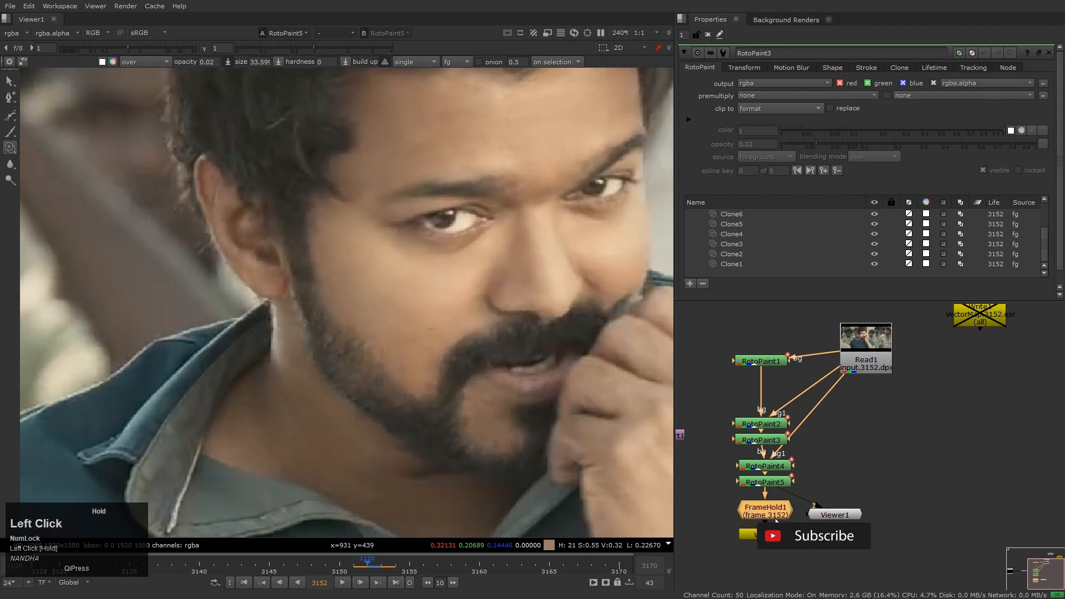
{"action": "key", "text": "Delete"}
{"action": "left_click_drag", "start_coordinate": [774, 537], "coordinate": [774, 520]}
{"action": "key", "text": "1"}
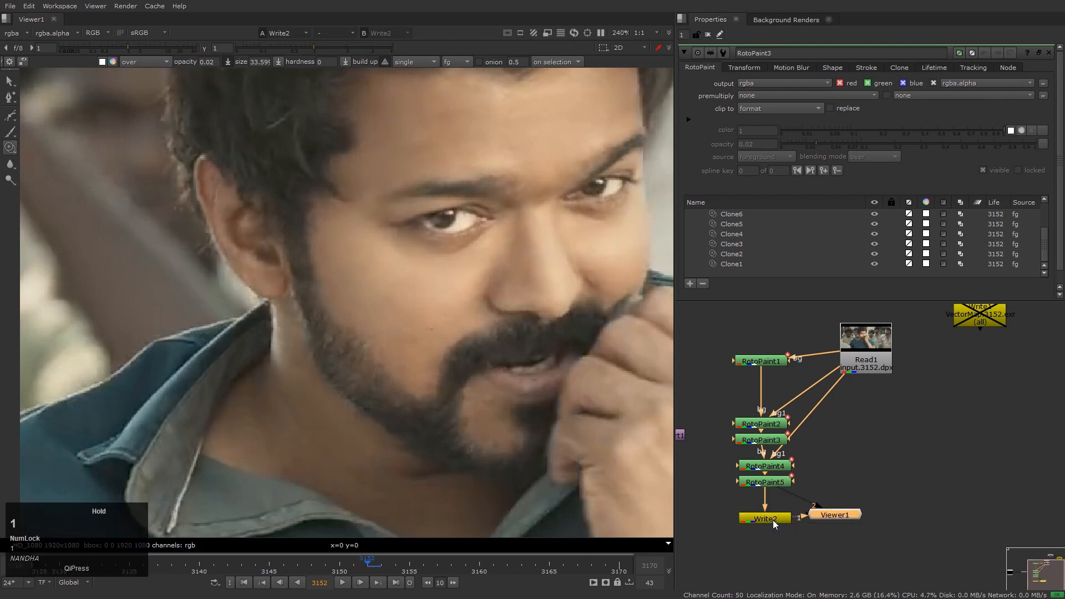
Browse for Write2's output location and create a new folder named Plate inside Episode_36
{"action": "double_click", "coordinate": [776, 516]}
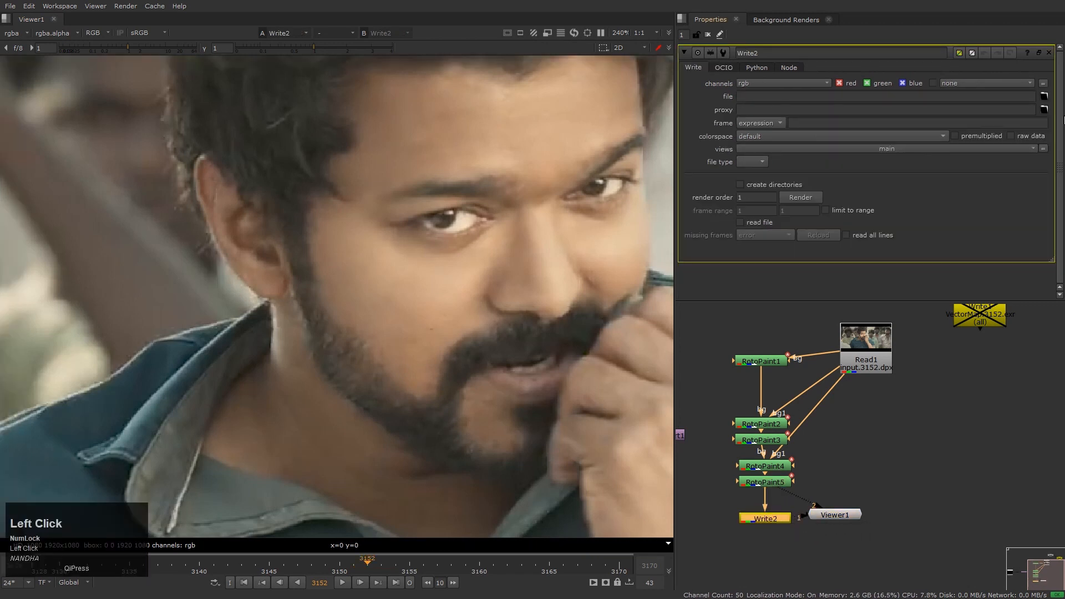
{"action": "left_click", "coordinate": [1044, 96]}
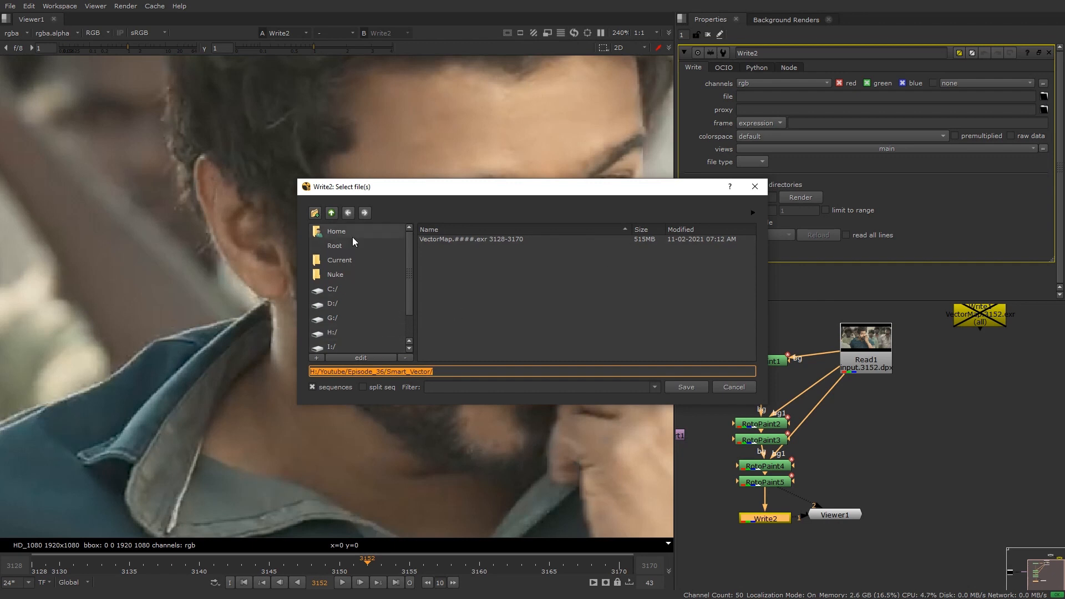
{"action": "left_click", "coordinate": [332, 213]}
{"action": "left_click", "coordinate": [315, 213]}
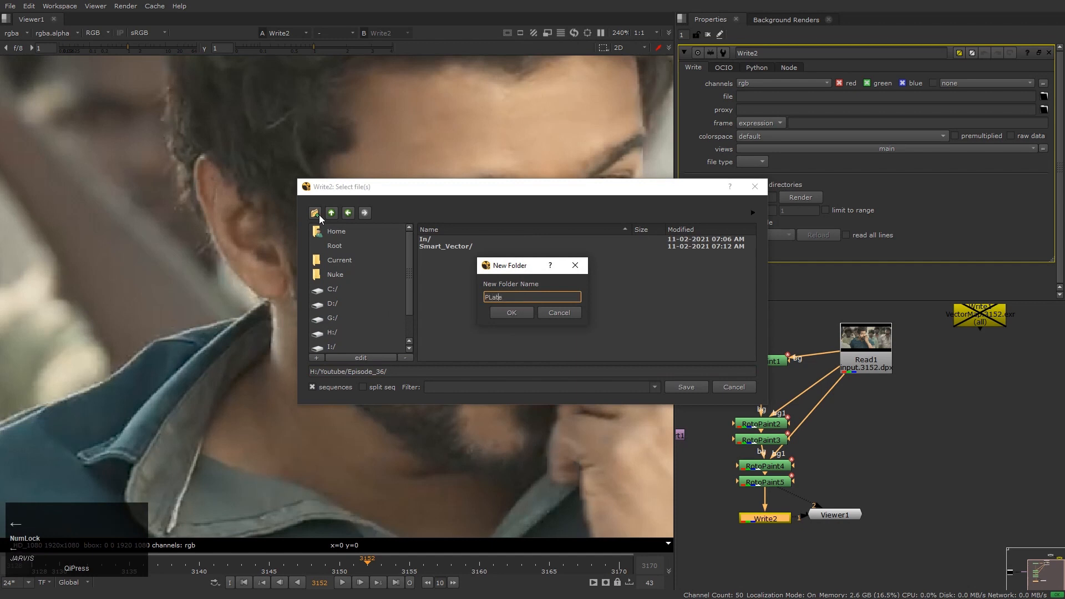
{"action": "key", "text": "Return"}
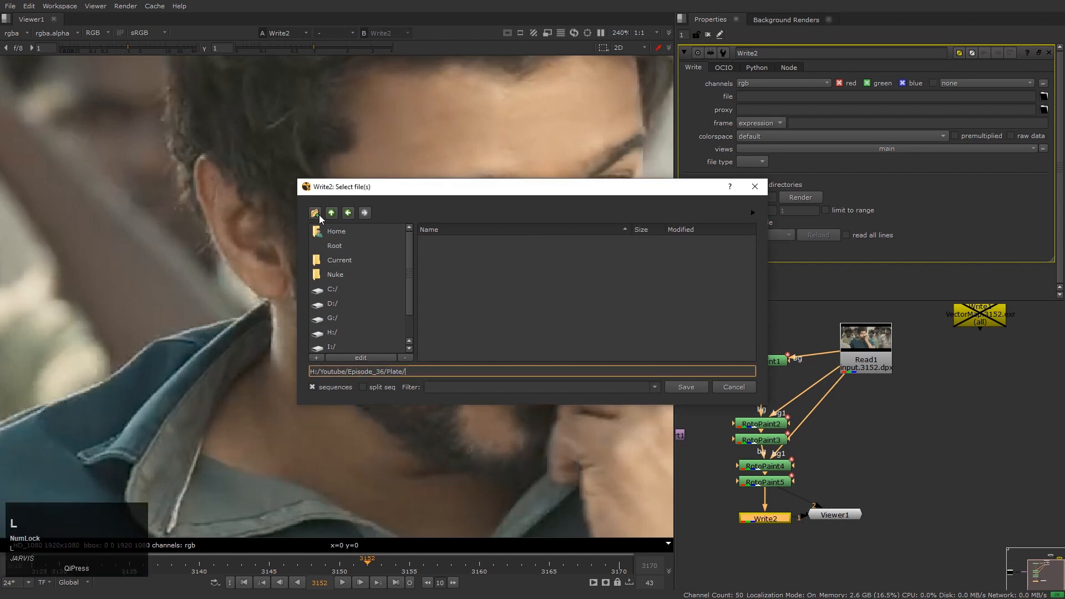
Set Write2's output file to Cleanplate.exr in the Plate folder
{"action": "left_click", "coordinate": [428, 373]}
{"action": "type", "text": "Cleanm"}
{"action": "key", "text": "BackSpace"}
{"action": "type", "text": "Pla"}
{"action": "key", "text": "Return"}
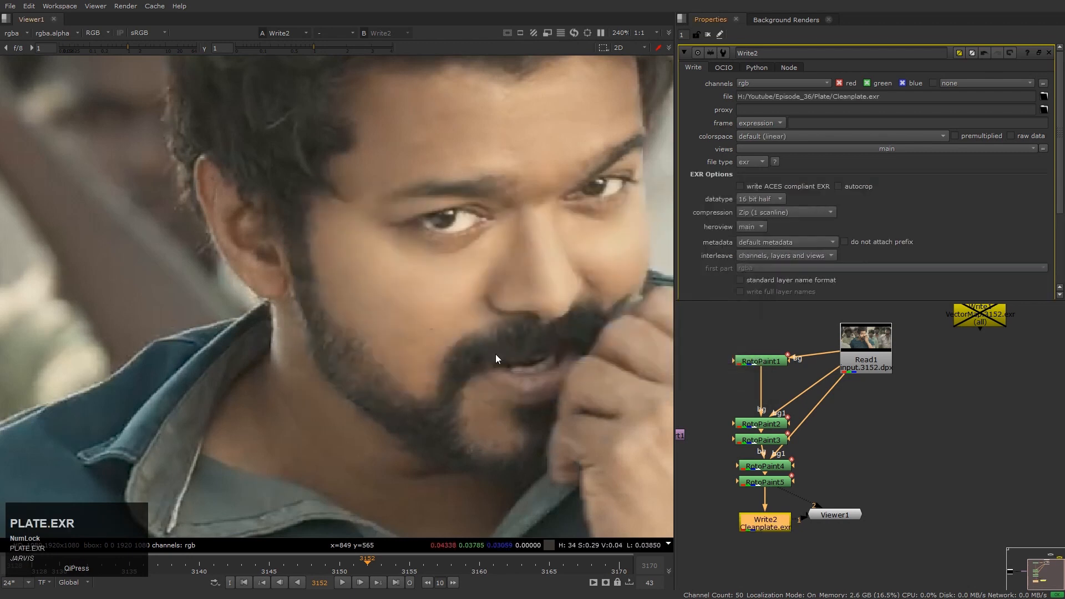
Render the Write2 node for the single frame 3152
{"action": "scroll", "coordinate": [766, 239], "scroll_direction": "down", "scroll_amount": 3}
{"action": "left_click", "coordinate": [804, 231]}
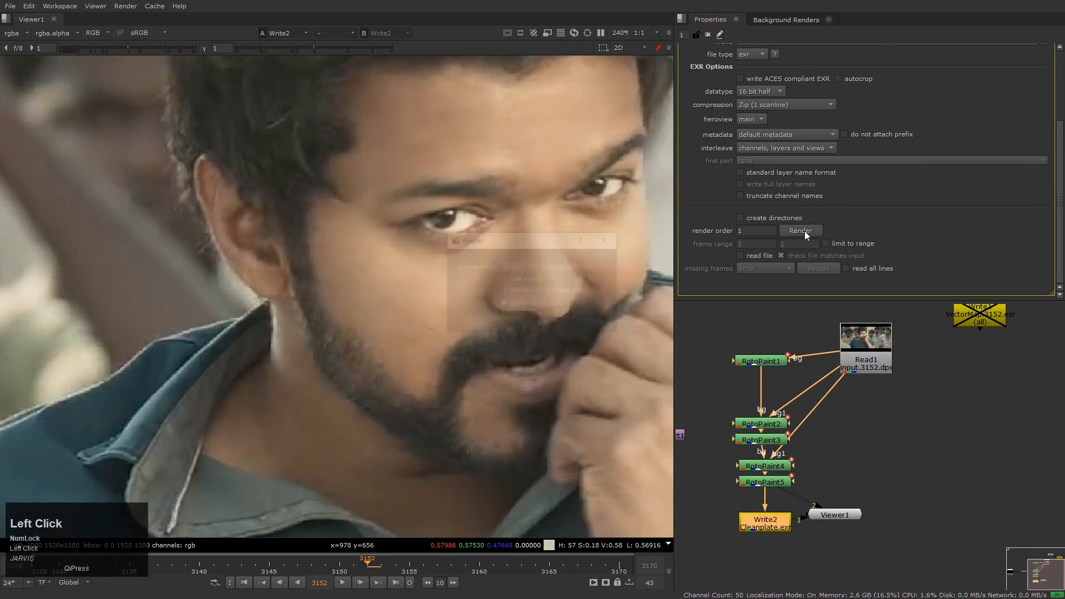
{"action": "type", "text": "3152"}
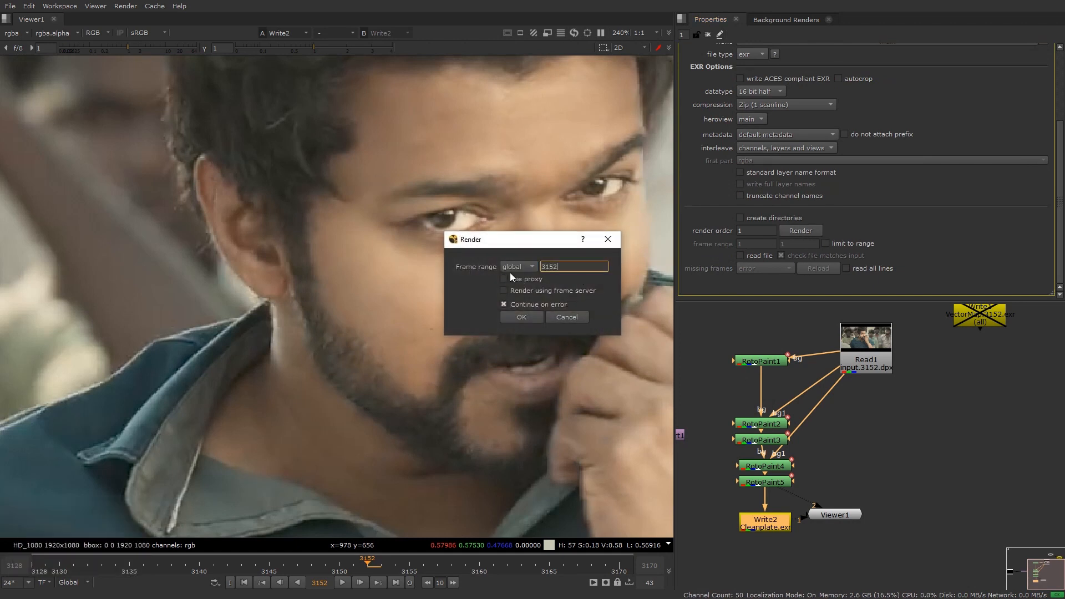
{"action": "key", "text": "Return"}
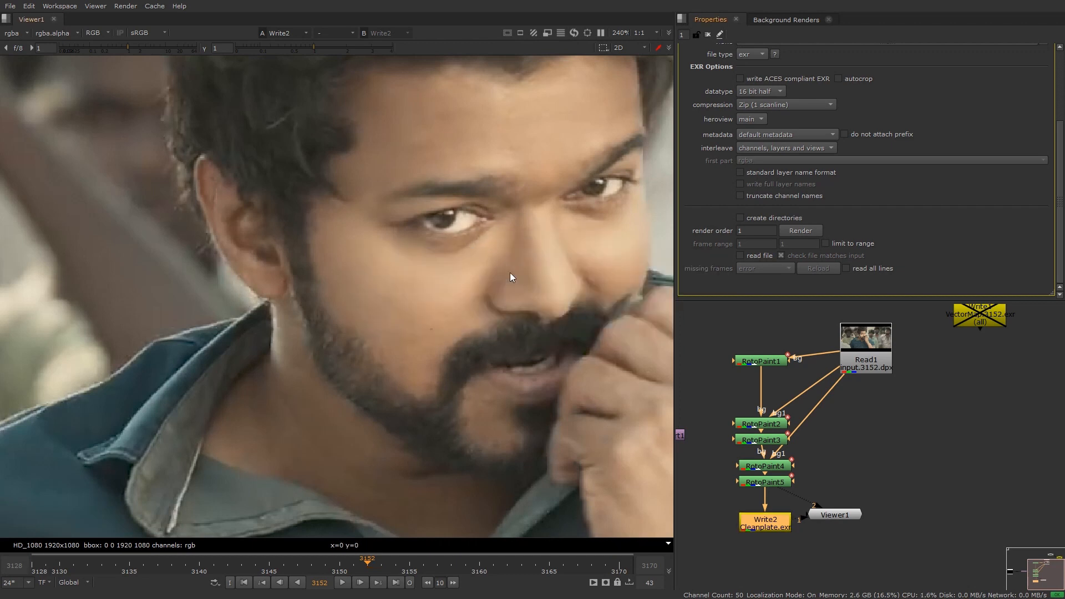
{"action": "scroll", "coordinate": [852, 420], "scroll_direction": "down", "scroll_amount": 2}
{"action": "left_click_drag", "start_coordinate": [853, 419], "coordinate": [844, 405], "text": "alt"}
{"action": "scroll", "coordinate": [841, 488], "scroll_direction": "up", "scroll_amount": 3}
{"action": "left_click", "coordinate": [841, 477]}
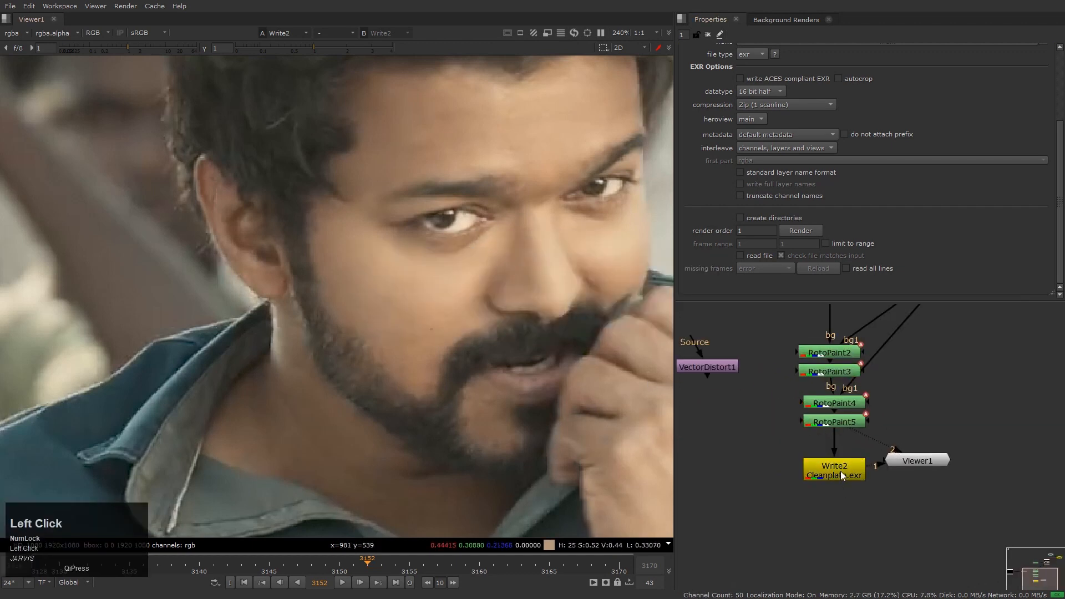
{"action": "left_click", "coordinate": [840, 475]}
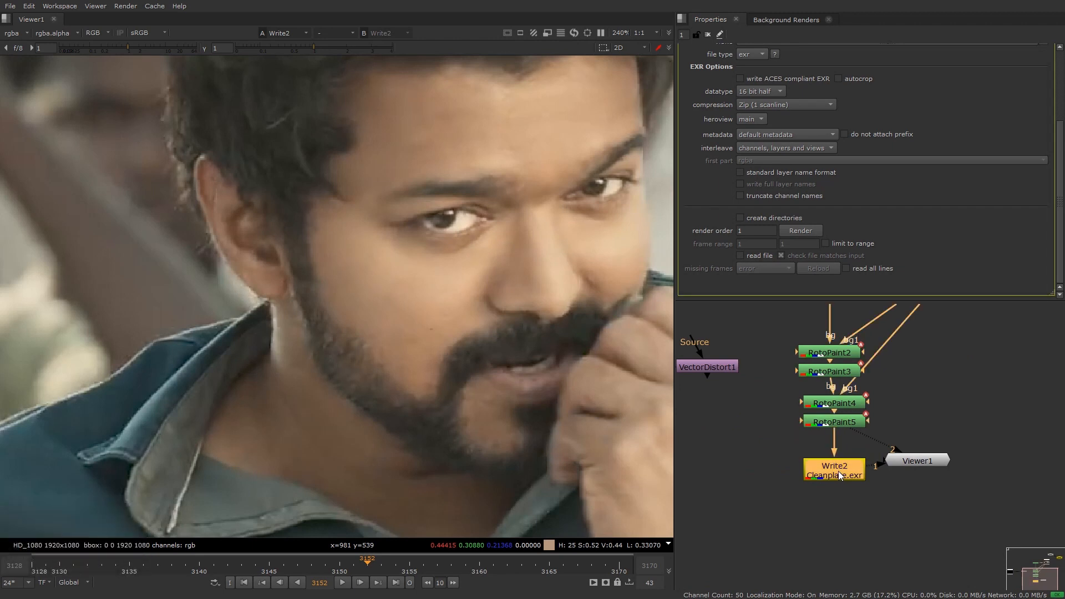
{"action": "key", "text": "r"}
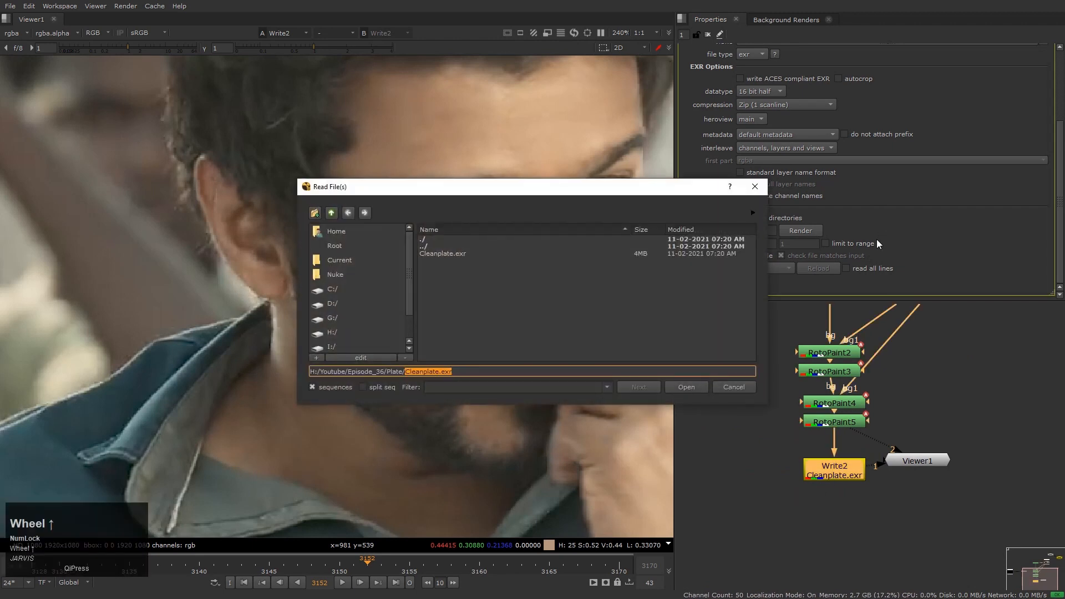
{"action": "left_click", "coordinate": [755, 187]}
Load the rendered Cleanplate.exr from the Plate folder into a new Read node
{"action": "left_click", "coordinate": [901, 97]}
{"action": "left_click", "coordinate": [848, 477]}
{"action": "key", "text": "r"}
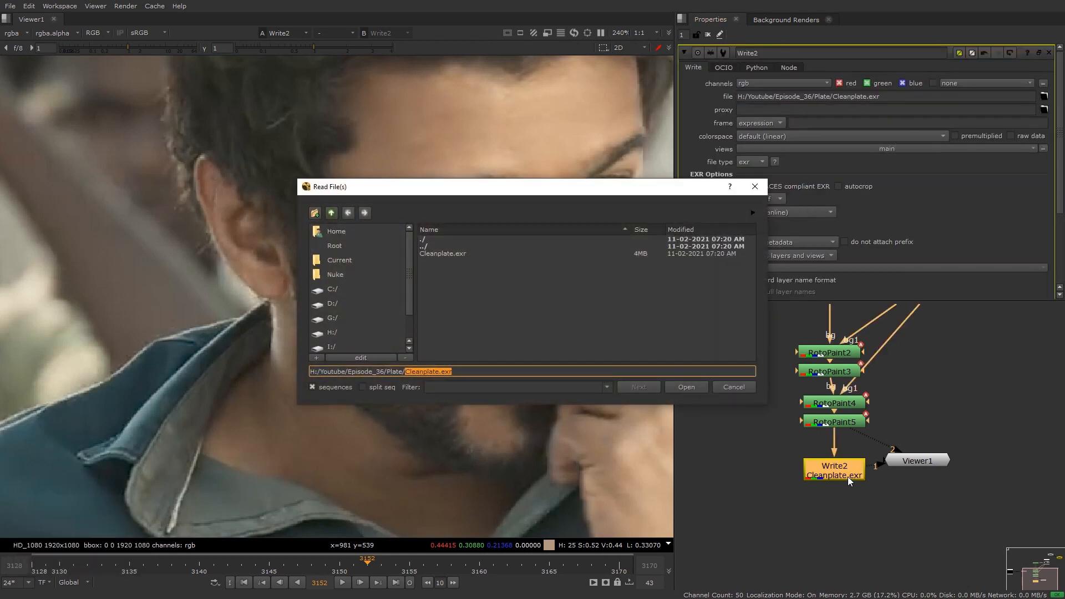
{"action": "left_click", "coordinate": [446, 253]}
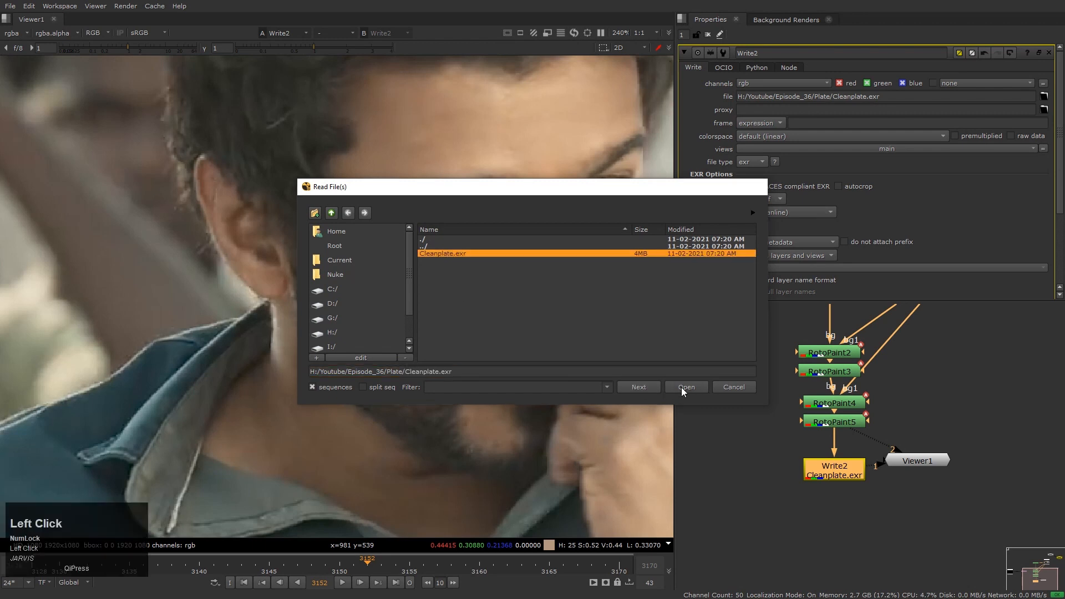
{"action": "left_click", "coordinate": [686, 387]}
Move the clean plate Read3 node and Viewer1 next to VectorDistort1 in the node graph
{"action": "scroll", "coordinate": [970, 377], "scroll_direction": "down", "scroll_amount": 4}
{"action": "left_click", "coordinate": [930, 455]}
{"action": "scroll", "coordinate": [899, 447], "scroll_direction": "down", "scroll_amount": 1, "text": "ctrl"}
{"action": "left_click_drag", "start_coordinate": [902, 440], "coordinate": [955, 453]}
{"action": "scroll", "coordinate": [1039, 428], "scroll_direction": "down", "scroll_amount": 2}
{"action": "scroll", "coordinate": [1030, 428], "scroll_direction": "down", "scroll_amount": 2}
{"action": "left_click_drag", "start_coordinate": [918, 395], "coordinate": [1006, 465]}
{"action": "left_click_drag", "start_coordinate": [977, 424], "coordinate": [1043, 320]}
{"action": "scroll", "coordinate": [930, 448], "scroll_direction": "up", "scroll_amount": 3}
{"action": "left_click_drag", "start_coordinate": [912, 464], "coordinate": [890, 506]}
{"action": "left_click_drag", "start_coordinate": [821, 497], "coordinate": [798, 455], "text": "alt"}
{"action": "scroll", "coordinate": [852, 482], "scroll_direction": "up", "scroll_amount": 2}
{"action": "left_click", "coordinate": [830, 441]}
{"action": "scroll", "coordinate": [901, 407], "scroll_direction": "down", "scroll_amount": 3}
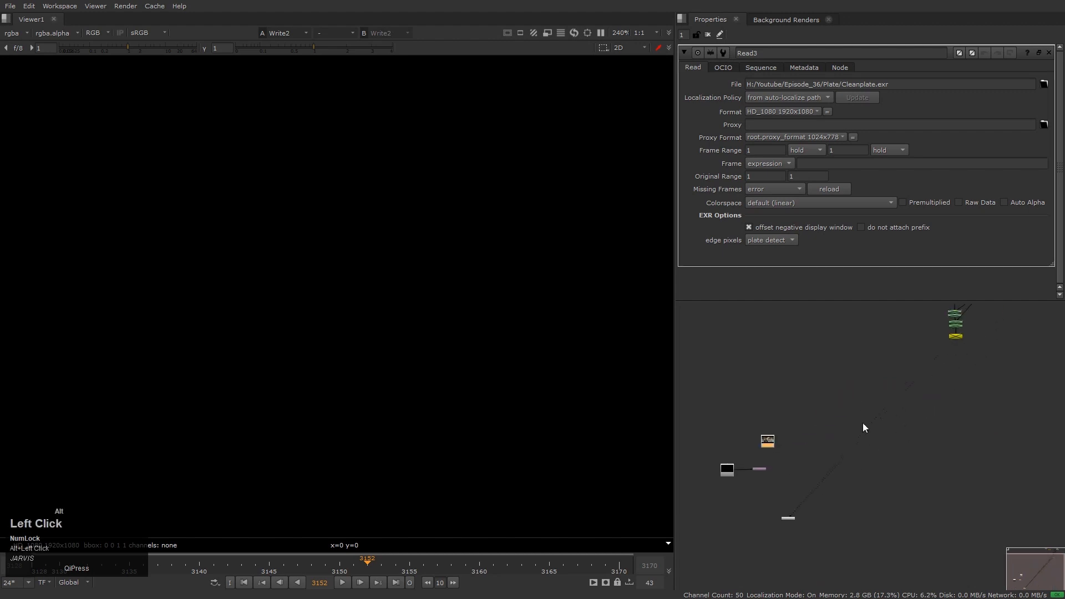
Duplicate the original plate's Read1 node and place the copy beside VectorDistort1
{"action": "left_click_drag", "start_coordinate": [958, 319], "coordinate": [913, 414], "text": "alt"}
{"action": "left_click", "coordinate": [940, 389]}
{"action": "key", "text": "ctrl+c"}
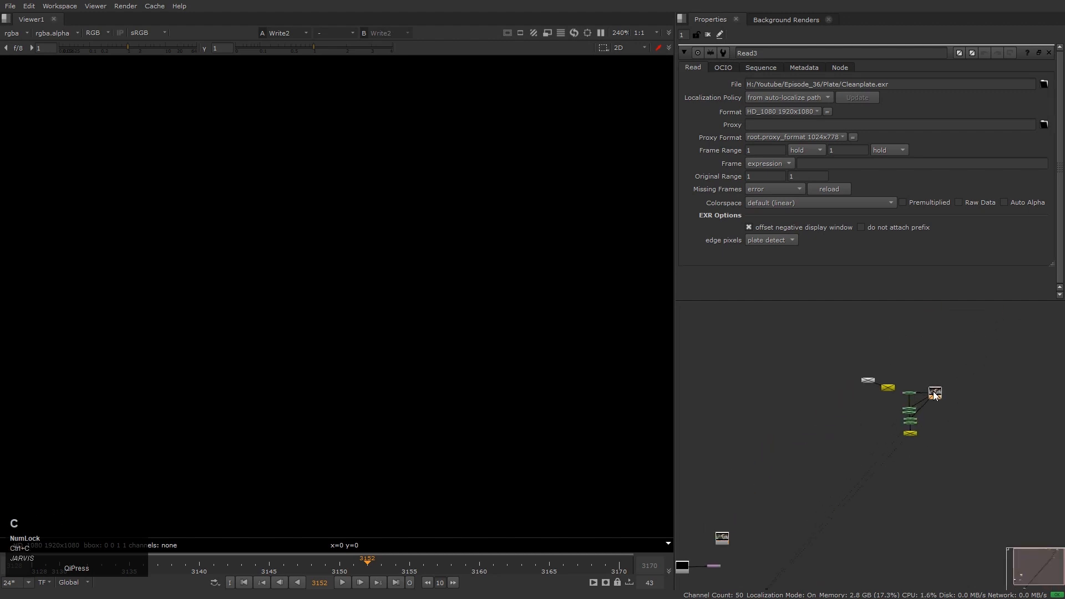
{"action": "left_click_drag", "start_coordinate": [771, 500], "coordinate": [899, 377], "text": "alt"}
{"action": "scroll", "coordinate": [861, 425], "scroll_direction": "up", "scroll_amount": 10}
{"action": "left_click", "coordinate": [864, 474]}
{"action": "key", "text": "ctrl+v"}
{"action": "left_click_drag", "start_coordinate": [808, 528], "coordinate": [915, 476], "text": "alt"}
Connect VectorDistort1's Source input to the clean plate Read3 and move the Read4 node further aside
{"action": "left_click_drag", "start_coordinate": [851, 457], "coordinate": [854, 373]}
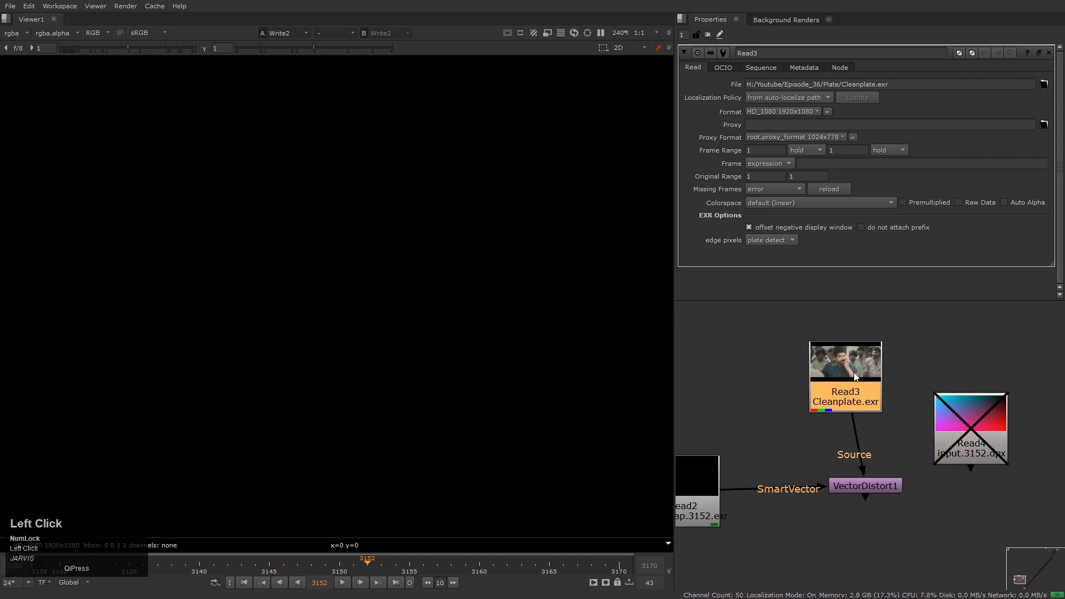
{"action": "left_click_drag", "start_coordinate": [999, 444], "coordinate": [1062, 494]}
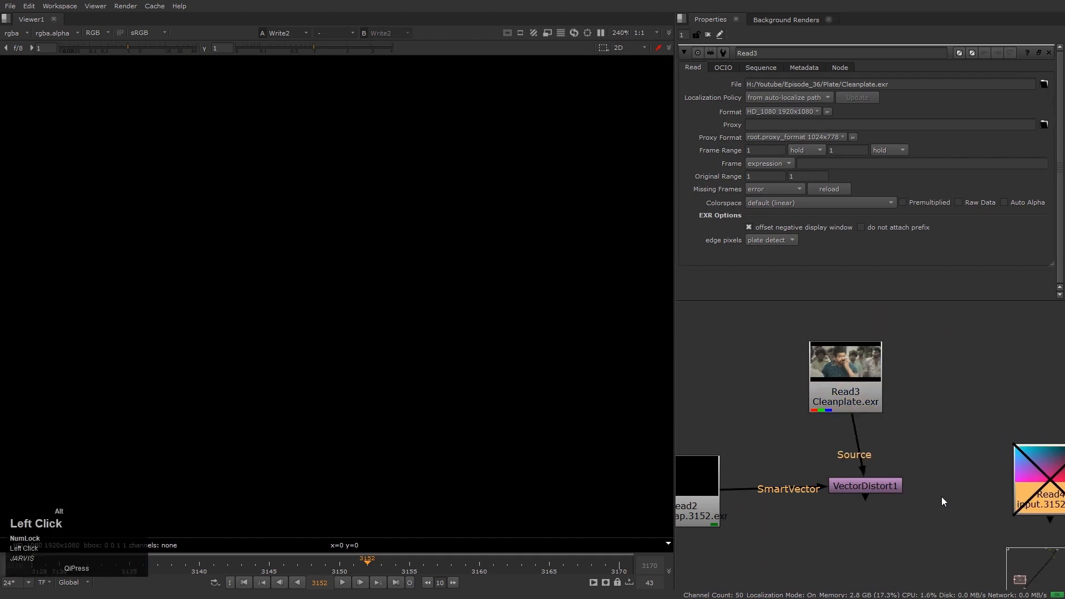
{"action": "left_click_drag", "start_coordinate": [942, 498], "coordinate": [929, 482], "text": "alt"}
View the clean plate from Read3 and the original plate from Read4 for comparison
{"action": "left_click", "coordinate": [851, 393]}
{"action": "key", "text": "1"}
{"action": "left_click_drag", "start_coordinate": [1033, 461], "coordinate": [914, 393], "text": "alt"}
{"action": "left_click", "coordinate": [1012, 441]}
{"action": "key", "text": "1"}
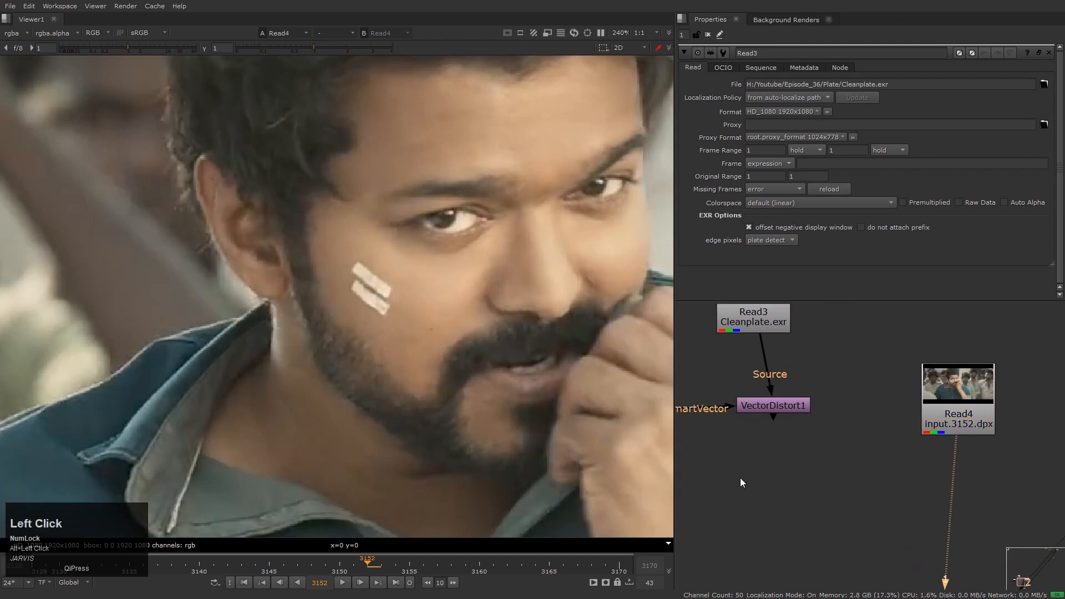
Add a Roto node and draw a closed Bezier shape around the two white cheek strips, with its feather extended outward
{"action": "left_click", "coordinate": [837, 457]}
{"action": "key", "text": "o"}
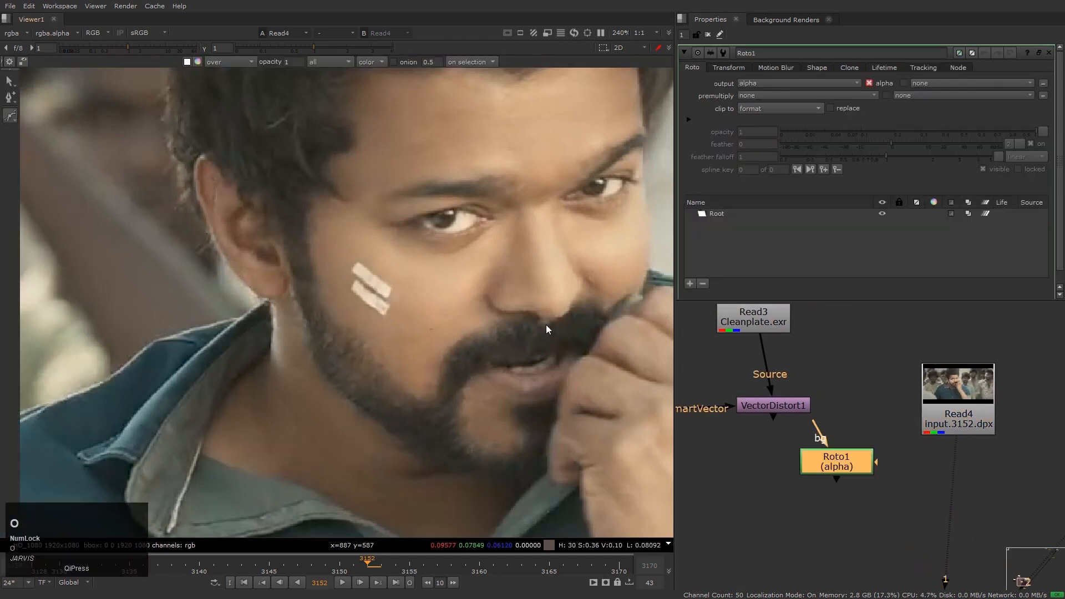
{"action": "scroll", "coordinate": [390, 271], "scroll_direction": "up", "scroll_amount": 4}
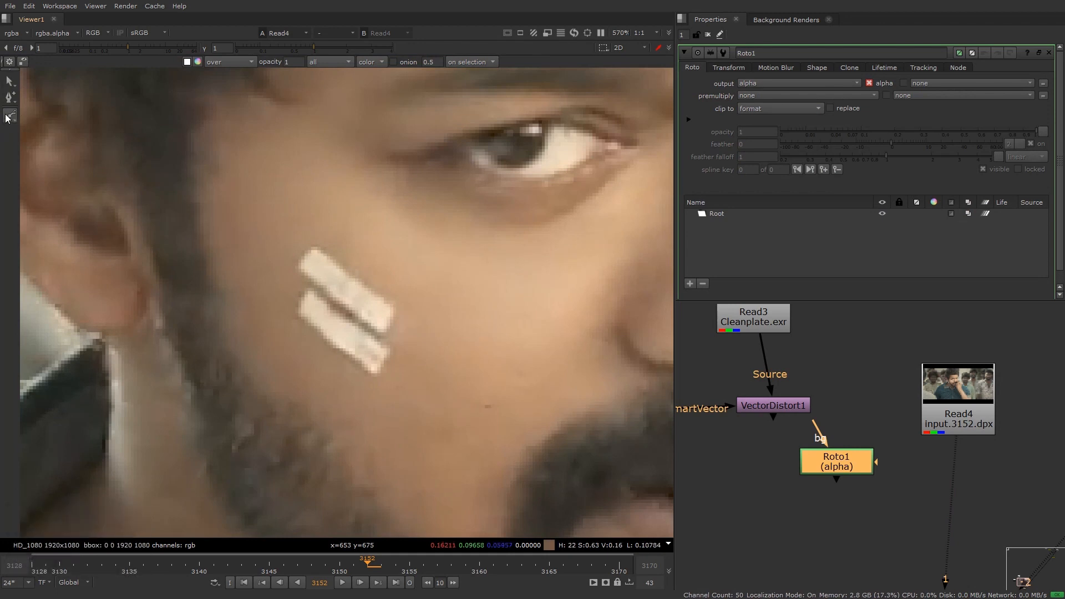
{"action": "right_click", "coordinate": [8, 117]}
{"action": "left_click", "coordinate": [42, 111]}
{"action": "scroll", "coordinate": [296, 307], "scroll_direction": "up", "scroll_amount": 2}
{"action": "left_click", "coordinate": [282, 238]}
{"action": "left_click", "coordinate": [285, 273]}
{"action": "left_click", "coordinate": [285, 292]}
{"action": "left_click", "coordinate": [291, 318]}
{"action": "left_click", "coordinate": [316, 347]}
{"action": "left_click", "coordinate": [340, 370]}
{"action": "left_click", "coordinate": [375, 396]}
{"action": "left_click", "coordinate": [407, 412]}
{"action": "left_click", "coordinate": [434, 410]}
{"action": "left_click", "coordinate": [441, 371]}
{"action": "left_click", "coordinate": [445, 337]}
{"action": "left_click", "coordinate": [441, 312]}
{"action": "left_click", "coordinate": [430, 292]}
{"action": "left_click", "coordinate": [415, 278]}
{"action": "left_click", "coordinate": [393, 259]}
{"action": "left_click", "coordinate": [372, 243]}
{"action": "left_click", "coordinate": [355, 227]}
{"action": "left_click", "coordinate": [334, 211]}
{"action": "left_click", "coordinate": [301, 206]}
{"action": "left_click", "coordinate": [286, 219]}
{"action": "left_click", "coordinate": [283, 237]}
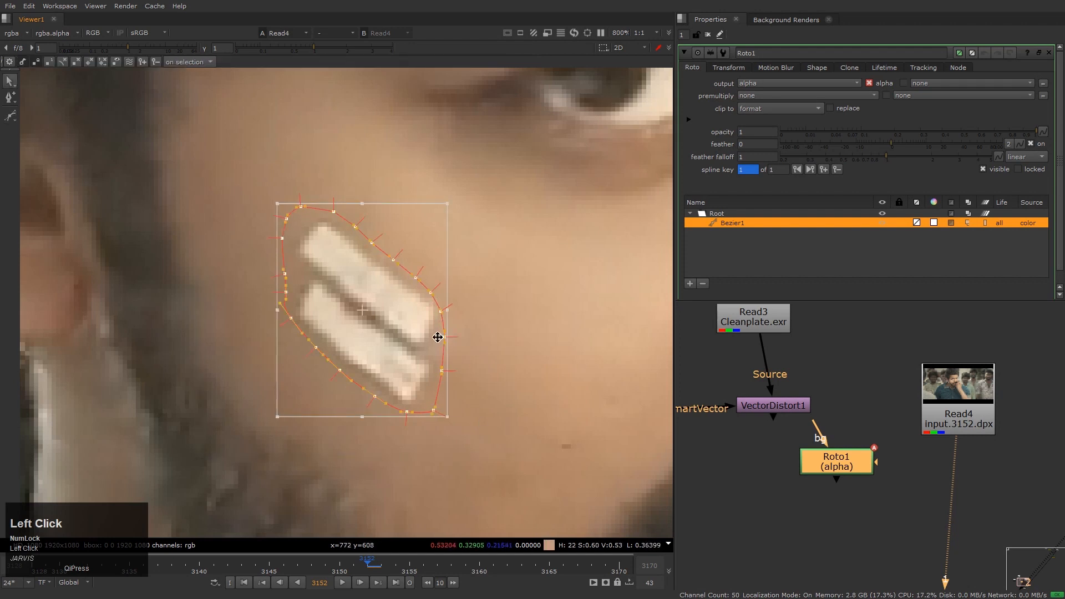
{"action": "left_click_drag", "start_coordinate": [437, 337], "coordinate": [503, 394], "text": "ctrl"}
Spread out the Read3, Read2, Read4 and Roto1 nodes to make room in the graph
{"action": "left_click_drag", "start_coordinate": [816, 488], "coordinate": [840, 483], "text": "alt"}
{"action": "scroll", "coordinate": [840, 483], "scroll_direction": "down", "scroll_amount": 2}
{"action": "left_click_drag", "start_coordinate": [795, 361], "coordinate": [810, 365]}
{"action": "left_click_drag", "start_coordinate": [704, 436], "coordinate": [733, 427]}
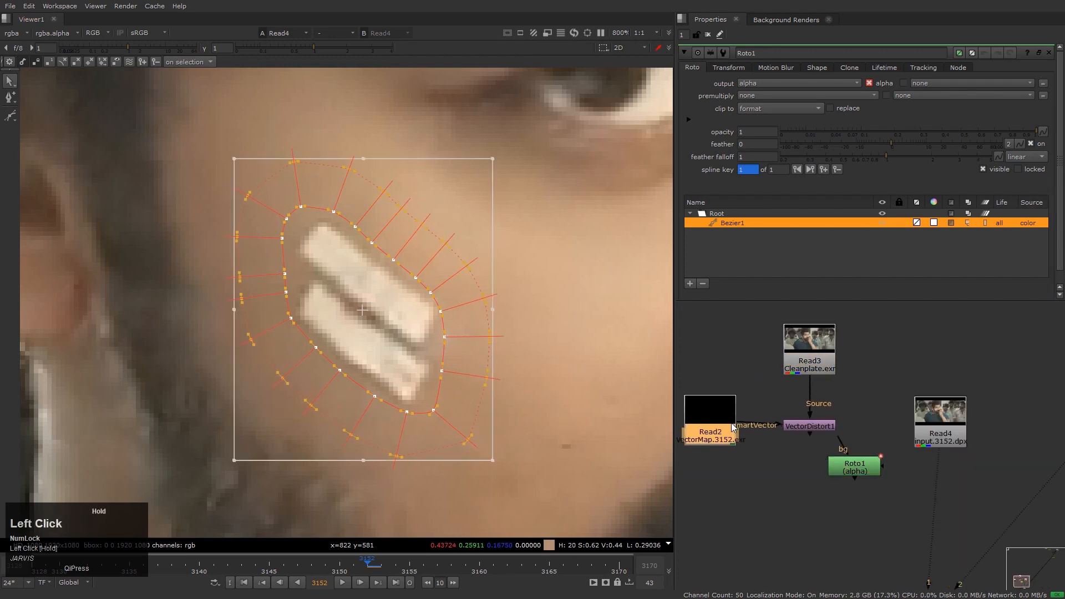
{"action": "left_click_drag", "start_coordinate": [816, 454], "coordinate": [725, 427], "text": "alt"}
{"action": "scroll", "coordinate": [804, 424], "scroll_direction": "down", "scroll_amount": 1}
{"action": "left_click_drag", "start_coordinate": [834, 401], "coordinate": [879, 378]}
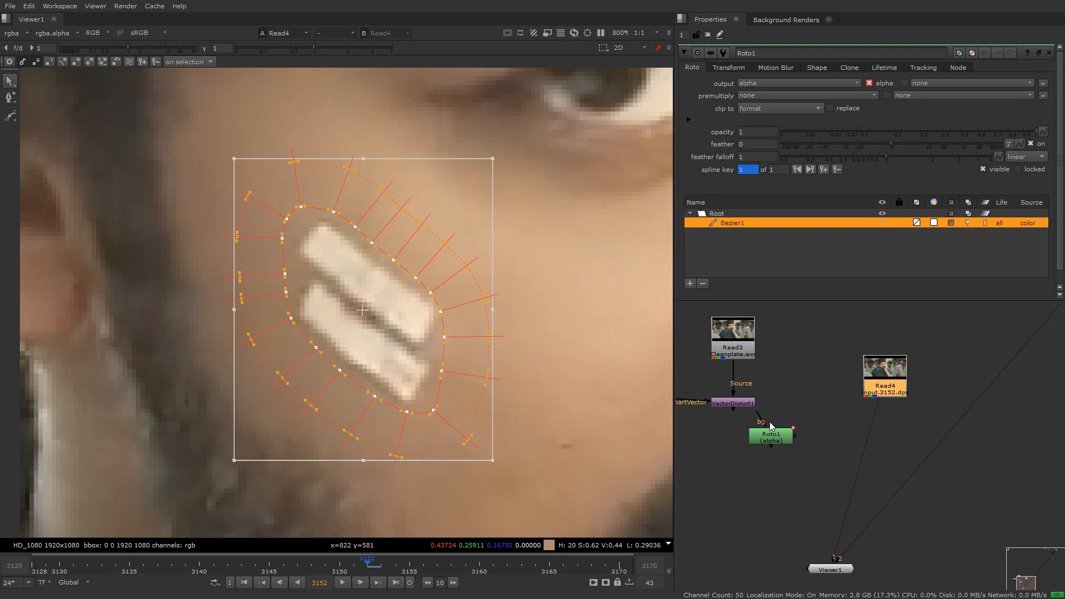
{"action": "left_click_drag", "start_coordinate": [767, 436], "coordinate": [800, 441]}
Add a Copy node under Read3 with its B input from Read3 and its A input from Roto1
{"action": "left_click_drag", "start_coordinate": [745, 401], "coordinate": [745, 359]}
{"action": "left_click_drag", "start_coordinate": [801, 439], "coordinate": [732, 395]}
{"action": "left_click", "coordinate": [771, 392]}
{"action": "key", "text": "k"}
{"action": "left_click", "coordinate": [743, 355]}
{"action": "key", "text": "1"}
{"action": "left_click_drag", "start_coordinate": [719, 379], "coordinate": [806, 384]}
{"action": "left_click_drag", "start_coordinate": [818, 384], "coordinate": [810, 398]}
Add a Premult node below the Copy1 node
{"action": "left_click", "coordinate": [745, 397]}
{"action": "key", "text": "Tab"}
{"action": "type", "text": "pre"}
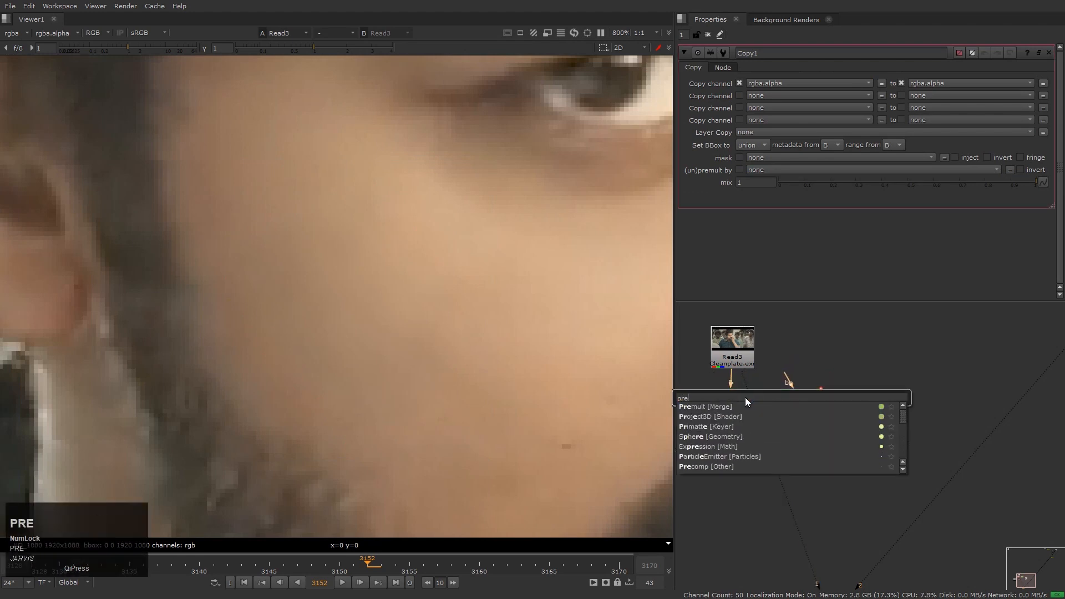
{"action": "key", "text": "Return"}
Merge the VectorDistort1 output over the Read4 plate, with VectorDistort1 fed from Premult1
{"action": "left_click", "coordinate": [752, 453], "text": "shift"}
{"action": "key", "text": "m"}
{"action": "key", "text": "ctrl+shift+x"}
{"action": "left_click_drag", "start_coordinate": [824, 416], "coordinate": [810, 448], "text": "shift"}
{"action": "left_click_drag", "start_coordinate": [728, 448], "coordinate": [733, 451]}
{"action": "left_click", "coordinate": [782, 464]}
{"action": "left_click", "coordinate": [810, 473]}
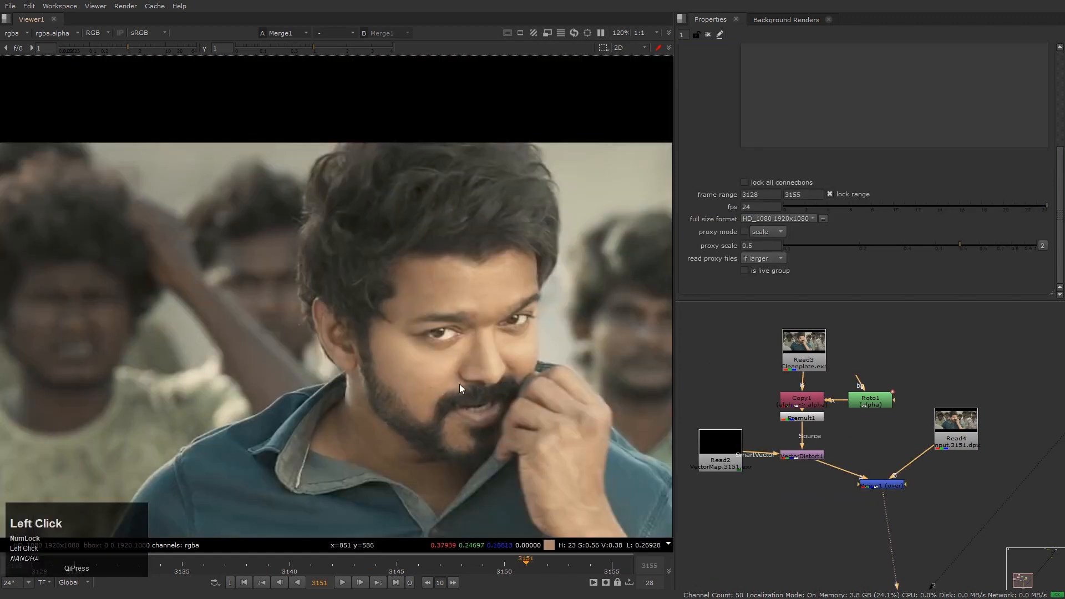
Inspect the merged cheek closely at frame 3151, open VectorDistort1's properties and step to frame 3152
{"action": "scroll", "coordinate": [455, 375], "scroll_direction": "up", "scroll_amount": 3}
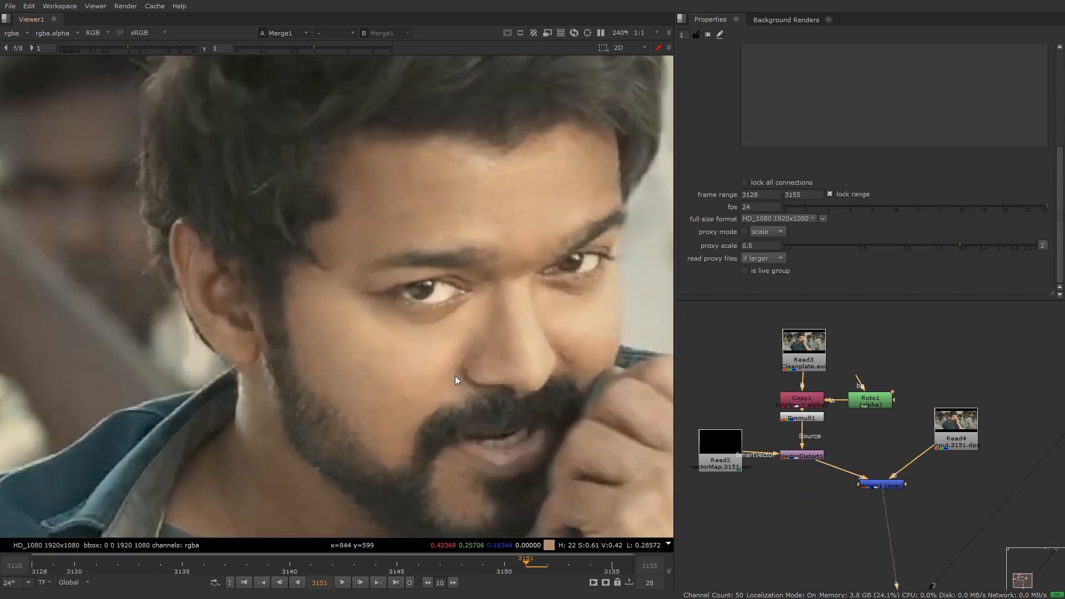
{"action": "scroll", "coordinate": [455, 375], "scroll_direction": "up", "scroll_amount": 1}
{"action": "left_click", "coordinate": [808, 465]}
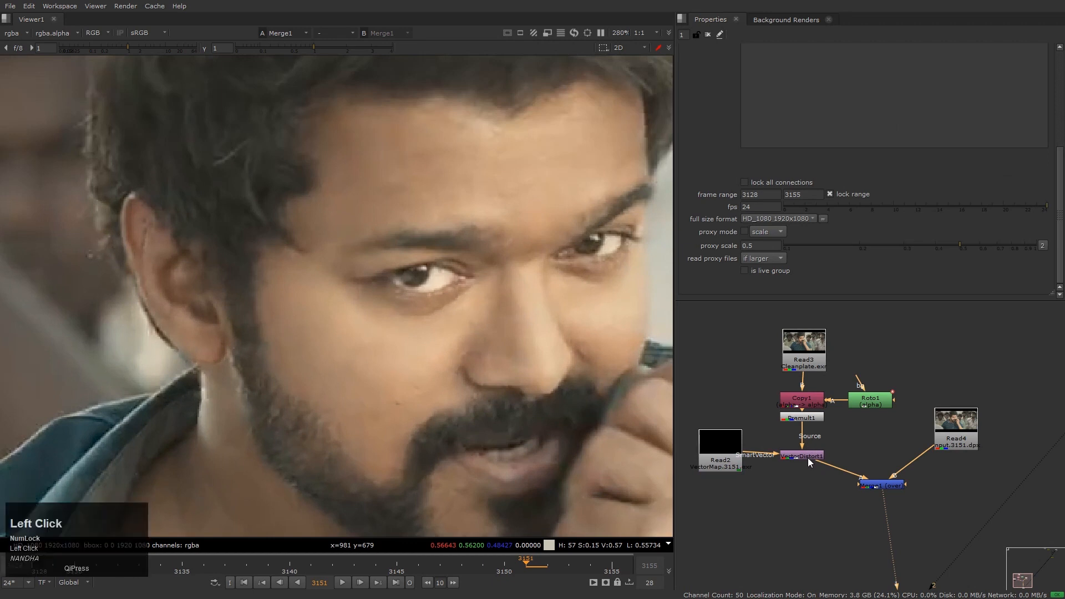
{"action": "left_click", "coordinate": [808, 457]}
{"action": "key", "text": "Right"}
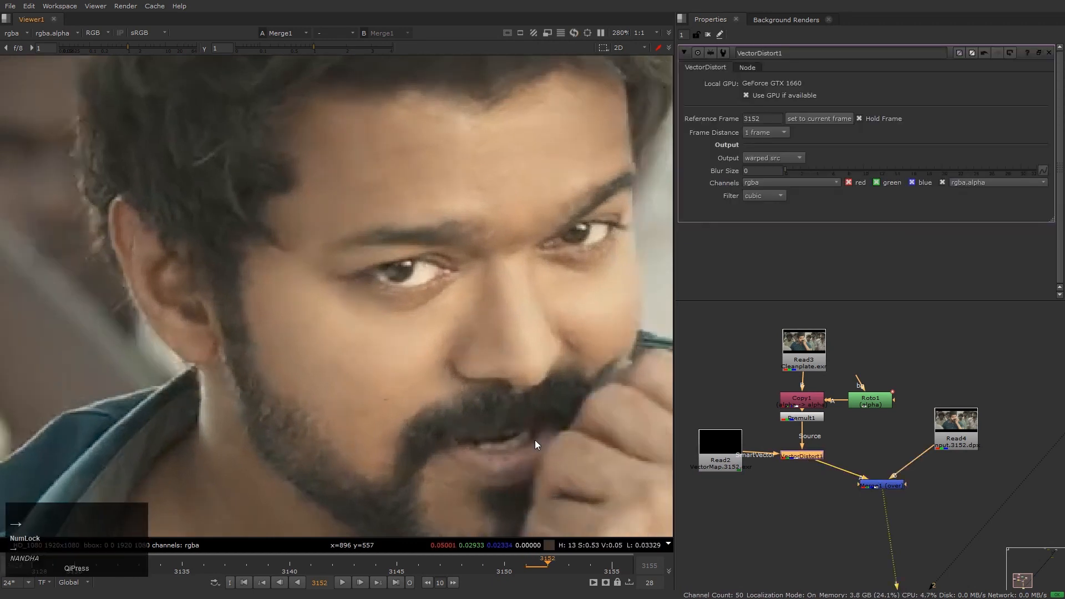
View the outputs of Read3, VectorDistort1 and Premult1 one by one at frame 3152
{"action": "left_click", "coordinate": [792, 351]}
{"action": "key", "text": "1"}
{"action": "left_click", "coordinate": [796, 456]}
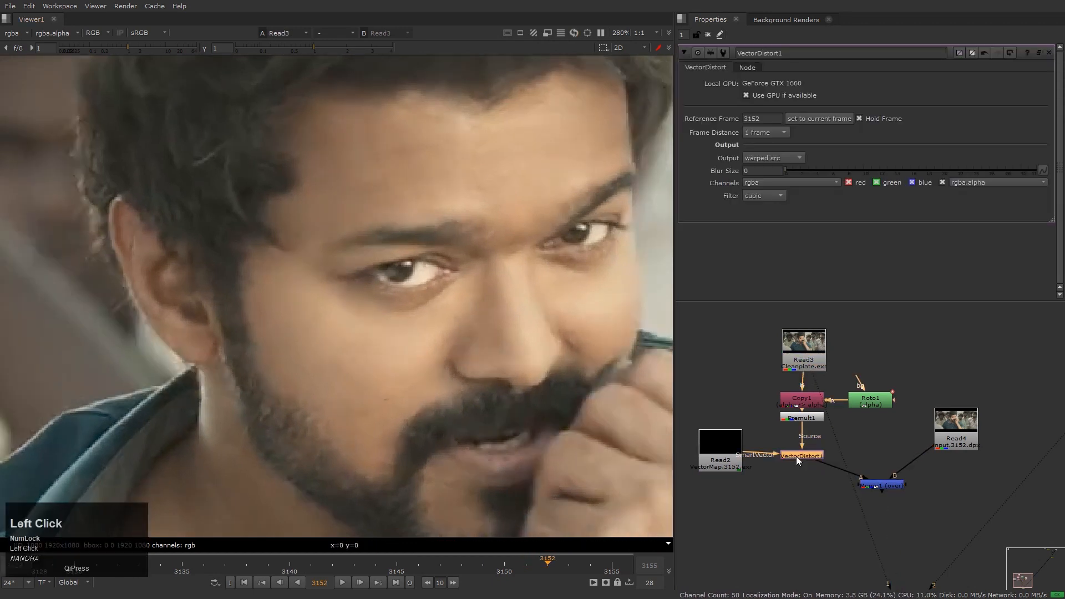
{"action": "key", "text": "1"}
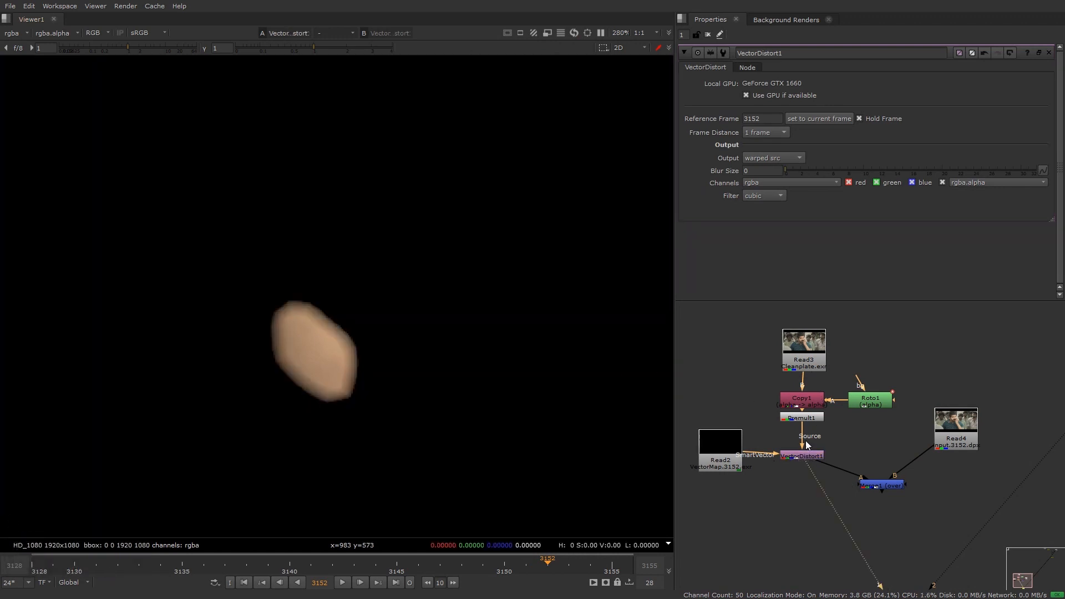
{"action": "left_click", "coordinate": [808, 418]}
{"action": "key", "text": "1"}
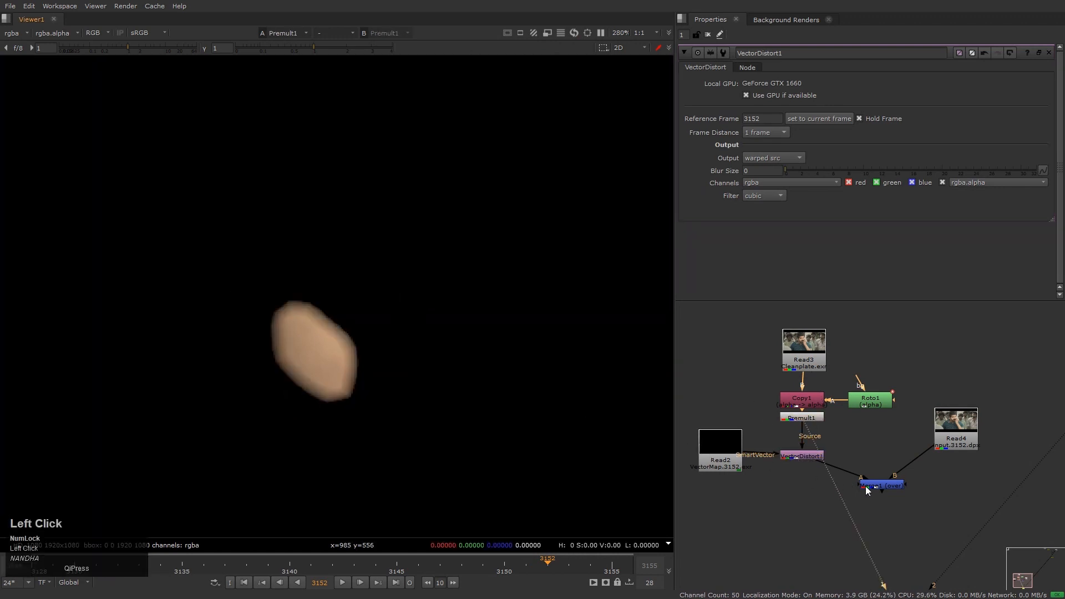
View the Merge1 output and set VectorDistort1's reference frame to the current frame, 3152
{"action": "left_click", "coordinate": [867, 486]}
{"action": "key", "text": "1"}
{"action": "left_click", "coordinate": [802, 456]}
{"action": "left_click", "coordinate": [831, 115]}
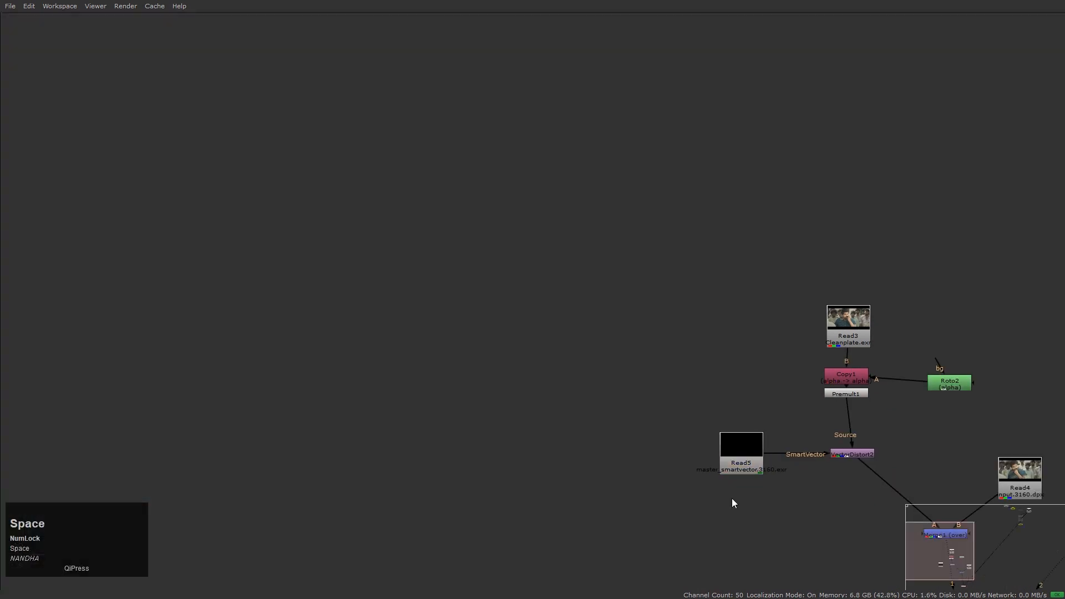
Review the node graph from the clean plate, Roto2 and VectorDistort2 through to Merge1 and the paint branch
{"action": "left_click_drag", "start_coordinate": [665, 394], "coordinate": [280, 165], "text": "alt"}
{"action": "scroll", "coordinate": [485, 302], "scroll_direction": "up", "scroll_amount": 3}
{"action": "left_click_drag", "start_coordinate": [485, 302], "coordinate": [493, 397], "text": "alt"}
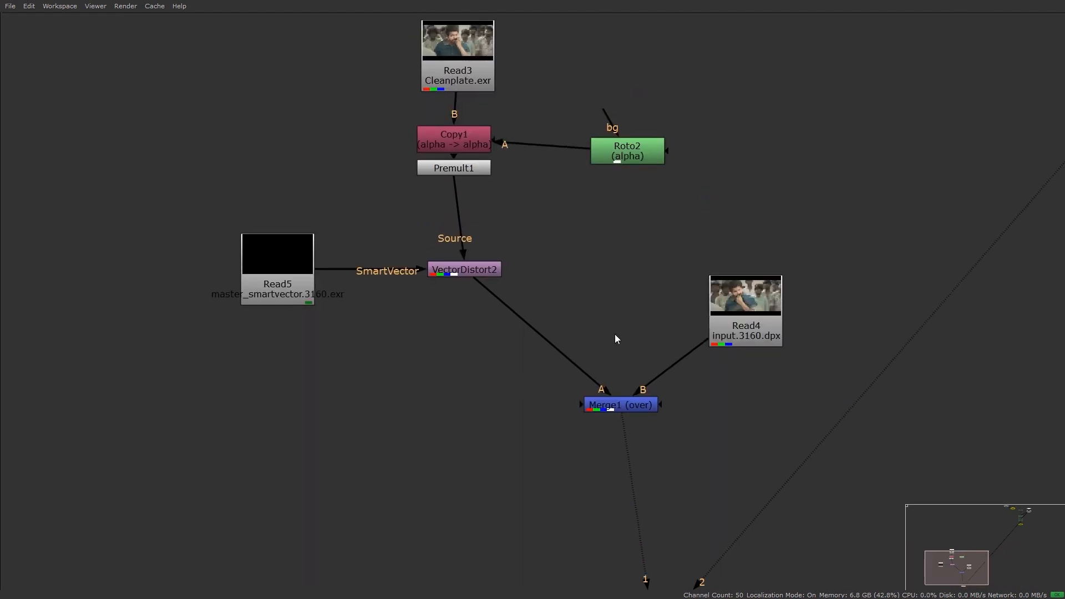
{"action": "left_click", "coordinate": [634, 145]}
{"action": "left_click_drag", "start_coordinate": [612, 181], "coordinate": [624, 221], "text": "alt"}
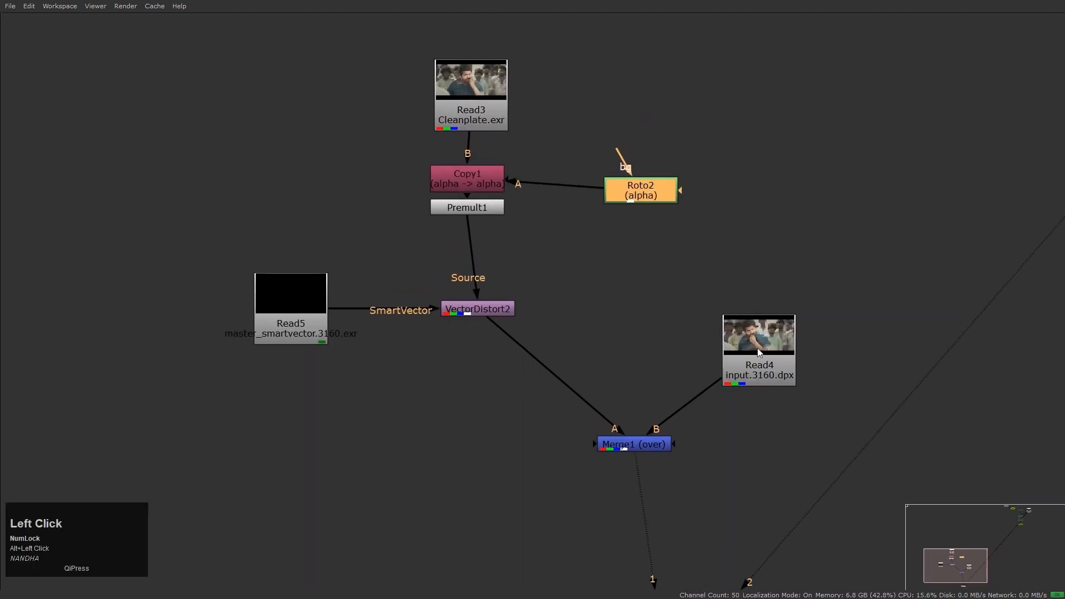
{"action": "left_click_drag", "start_coordinate": [714, 353], "coordinate": [557, 386], "text": "alt"}
{"action": "scroll", "coordinate": [557, 390], "scroll_direction": "down", "scroll_amount": 6}
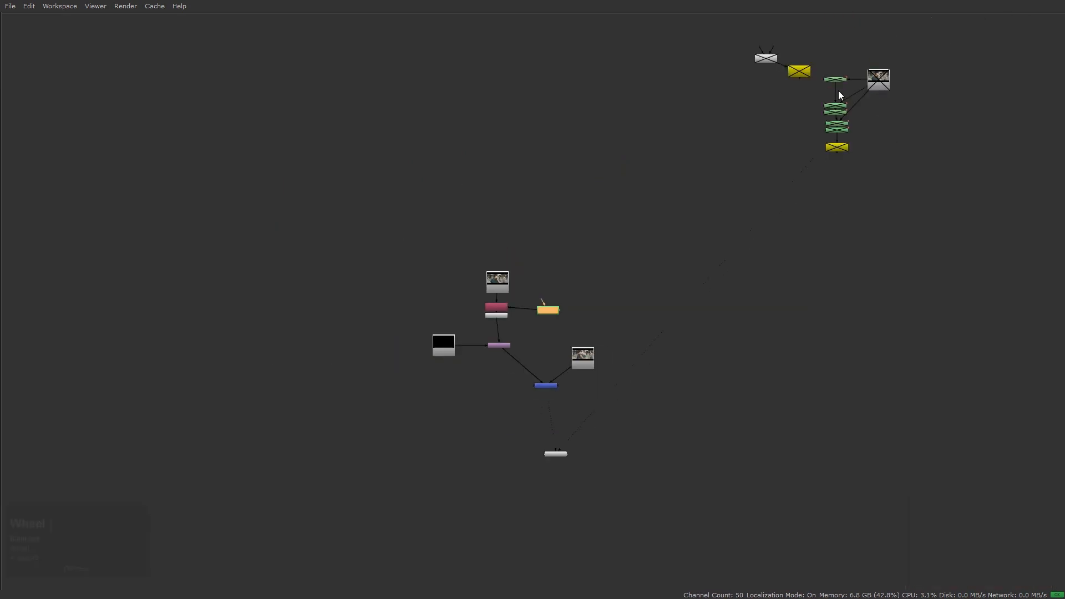
Move the SmartVector1 and RotoPaint branches closer to the main merge tree in the node graph
{"action": "left_click_drag", "start_coordinate": [932, 37], "coordinate": [663, 211]}
{"action": "key", "text": "ctrl+z"}
{"action": "left_click_drag", "start_coordinate": [836, 79], "coordinate": [542, 288]}
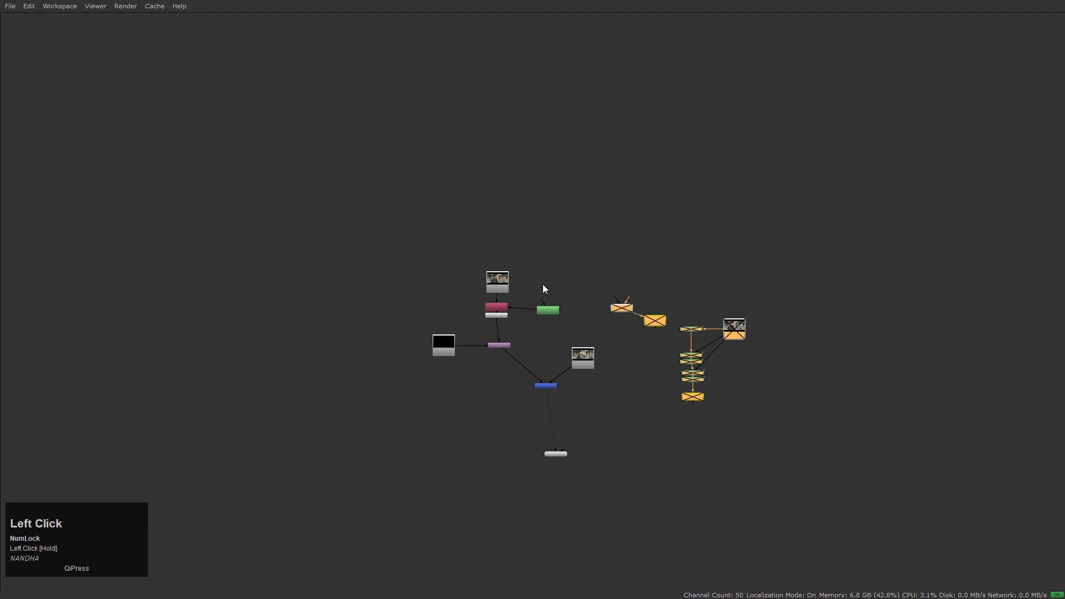
{"action": "scroll", "coordinate": [662, 355], "scroll_direction": "up", "scroll_amount": 2}
{"action": "left_click_drag", "start_coordinate": [662, 355], "coordinate": [607, 369], "text": "alt"}
{"action": "left_click", "coordinate": [558, 314]}
{"action": "key", "text": "f"}
{"action": "left_click", "coordinate": [550, 300]}
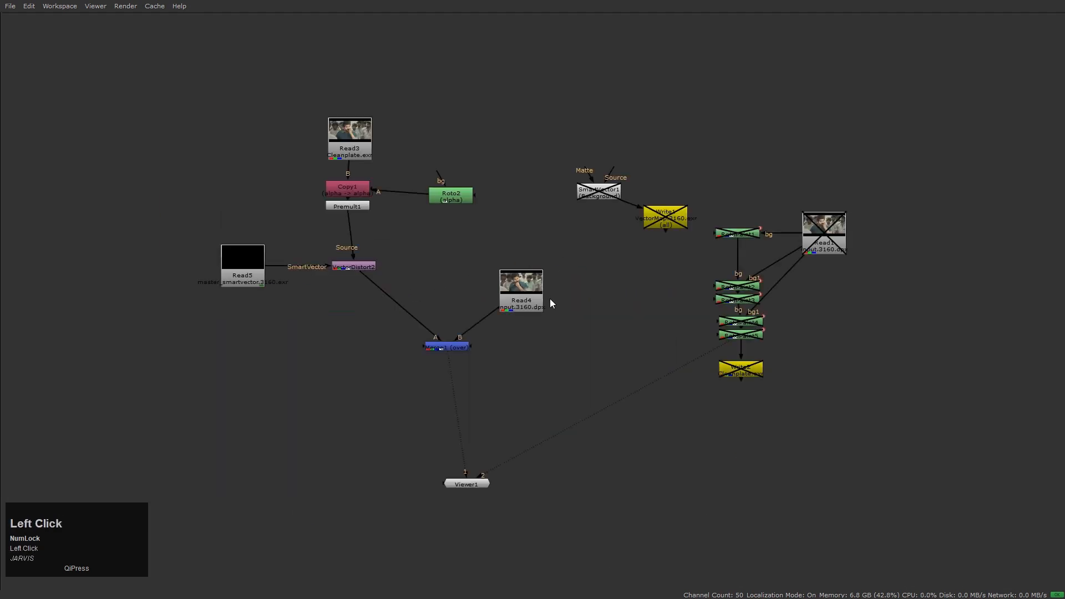
Enable the SmartVector1 node and align Write1 directly beneath it
{"action": "scroll", "coordinate": [592, 195], "scroll_direction": "up", "scroll_amount": 4}
{"action": "left_click_drag", "start_coordinate": [591, 195], "coordinate": [648, 113]}
{"action": "key", "text": "d"}
{"action": "left_click_drag", "start_coordinate": [743, 241], "coordinate": [666, 190]}
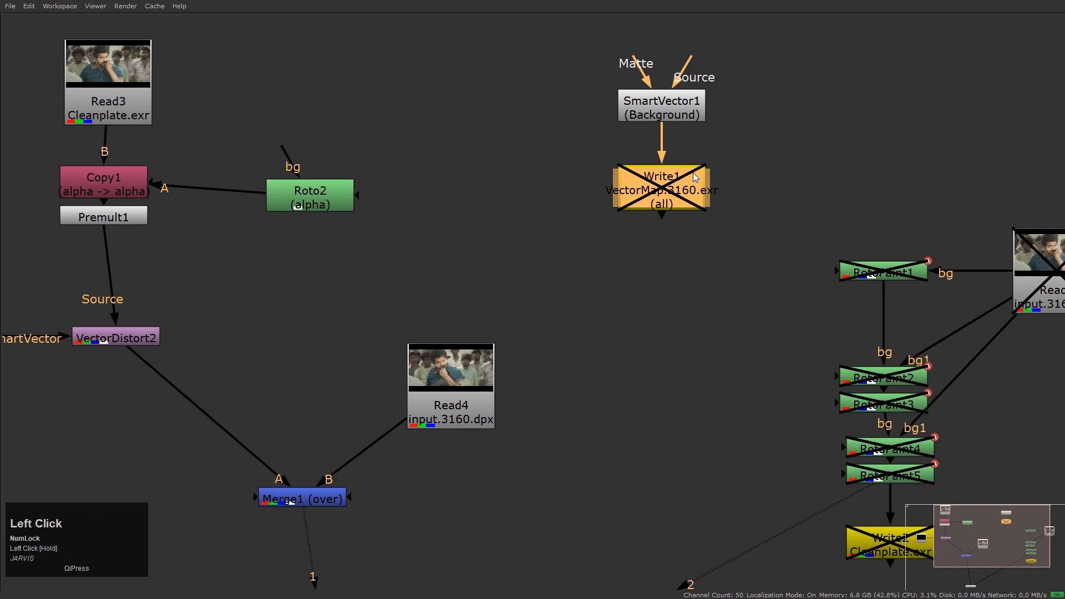
{"action": "scroll", "coordinate": [694, 177], "scroll_direction": "down", "scroll_amount": 1}
{"action": "scroll", "coordinate": [697, 190], "scroll_direction": "down", "scroll_amount": 3}
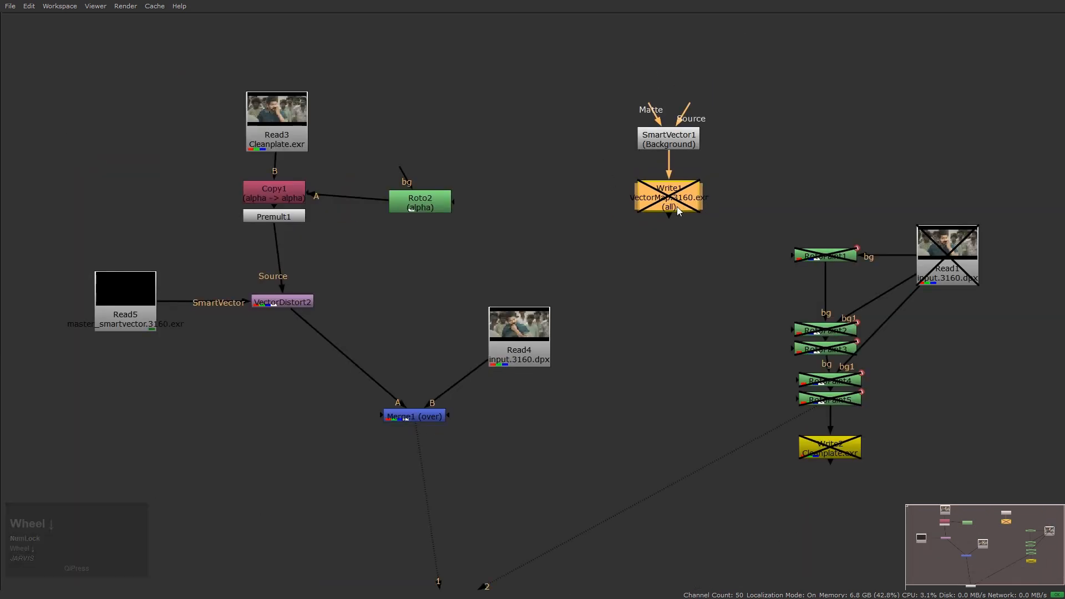
Move SmartVector1 and Write1 together to a free area above the paint branch
{"action": "left_click", "coordinate": [643, 155]}
{"action": "left_click_drag", "start_coordinate": [605, 119], "coordinate": [723, 258]}
{"action": "left_click_drag", "start_coordinate": [675, 201], "coordinate": [913, 102]}
Line up RotoPaint4, RotoPaint5 and Write2 under the other paint nodes and move the whole paint branch beside the SmartVector1 pair
{"action": "left_click_drag", "start_coordinate": [851, 284], "coordinate": [795, 275], "text": "alt"}
{"action": "scroll", "coordinate": [743, 299], "scroll_direction": "up", "scroll_amount": 4}
{"action": "left_click_drag", "start_coordinate": [638, 286], "coordinate": [757, 388]}
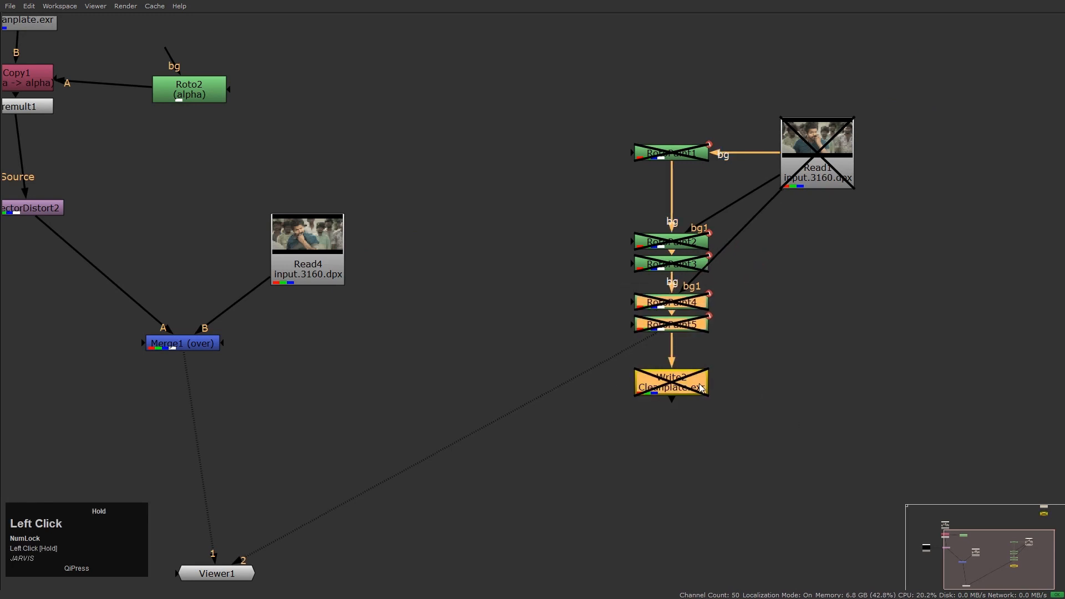
{"action": "scroll", "coordinate": [698, 386], "scroll_direction": "down", "scroll_amount": 4}
{"action": "left_click_drag", "start_coordinate": [641, 235], "coordinate": [828, 388]}
{"action": "left_click_drag", "start_coordinate": [774, 273], "coordinate": [1018, 105]}
Align Roto2 horizontally with Copy1 and raise Copy1 with its inputs to leave space above Premult1
{"action": "left_click_drag", "start_coordinate": [588, 222], "coordinate": [731, 206], "text": "alt"}
{"action": "scroll", "coordinate": [536, 231], "scroll_direction": "up", "scroll_amount": 5}
{"action": "left_click_drag", "start_coordinate": [486, 239], "coordinate": [495, 284], "text": "ctrl"}
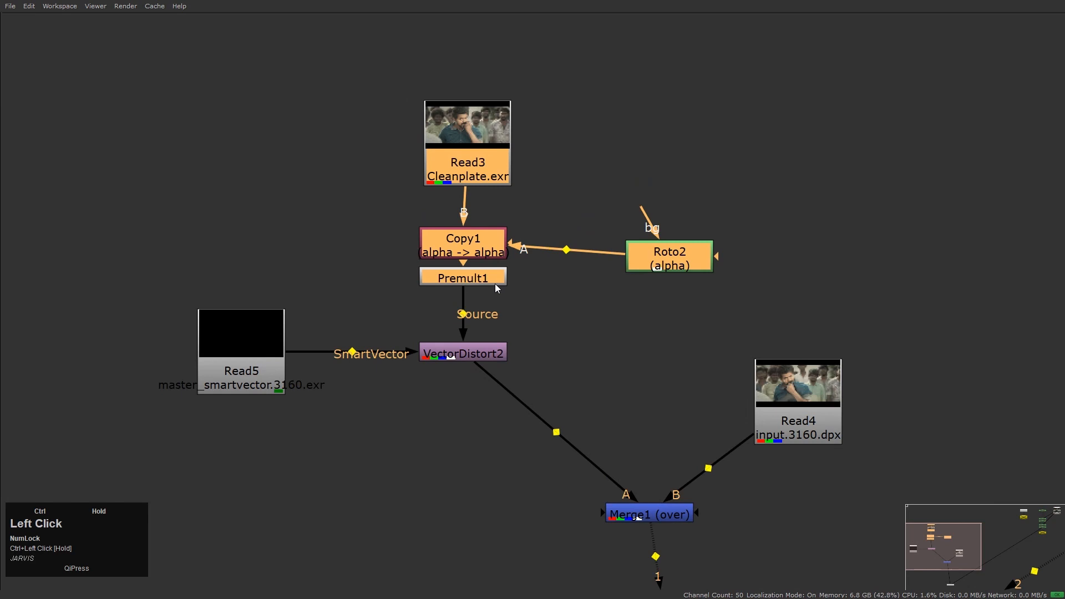
{"action": "left_click", "coordinate": [580, 294]}
{"action": "left_click_drag", "start_coordinate": [661, 264], "coordinate": [629, 251]}
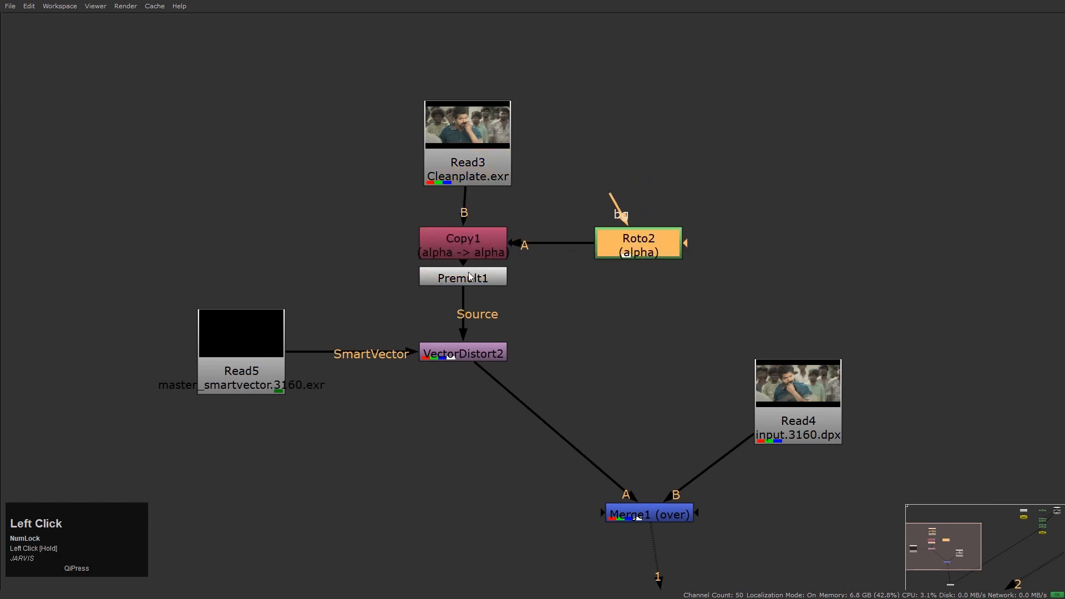
{"action": "left_click_drag", "start_coordinate": [480, 254], "coordinate": [481, 221], "text": "ctrl"}
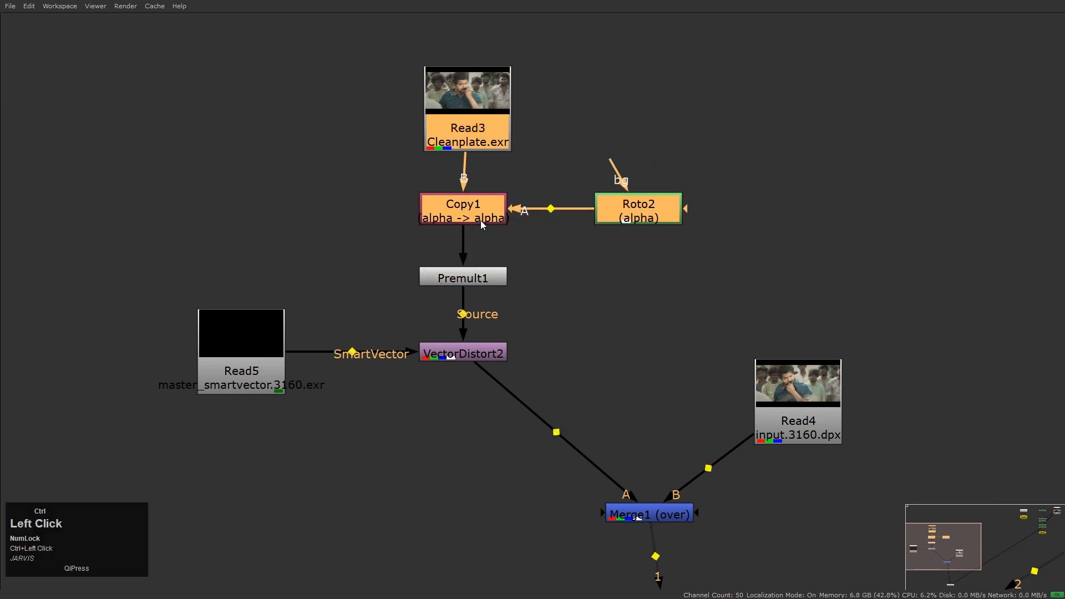
Place Merge1 directly beneath VectorDistort2 so the clean plate branch forms a straight column
{"action": "left_click_drag", "start_coordinate": [380, 304], "coordinate": [586, 422]}
{"action": "left_click_drag", "start_coordinate": [104, 243], "coordinate": [302, 464]}
{"action": "left_click_drag", "start_coordinate": [687, 518], "coordinate": [489, 432]}
{"action": "left_click_drag", "start_coordinate": [615, 343], "coordinate": [344, 49]}
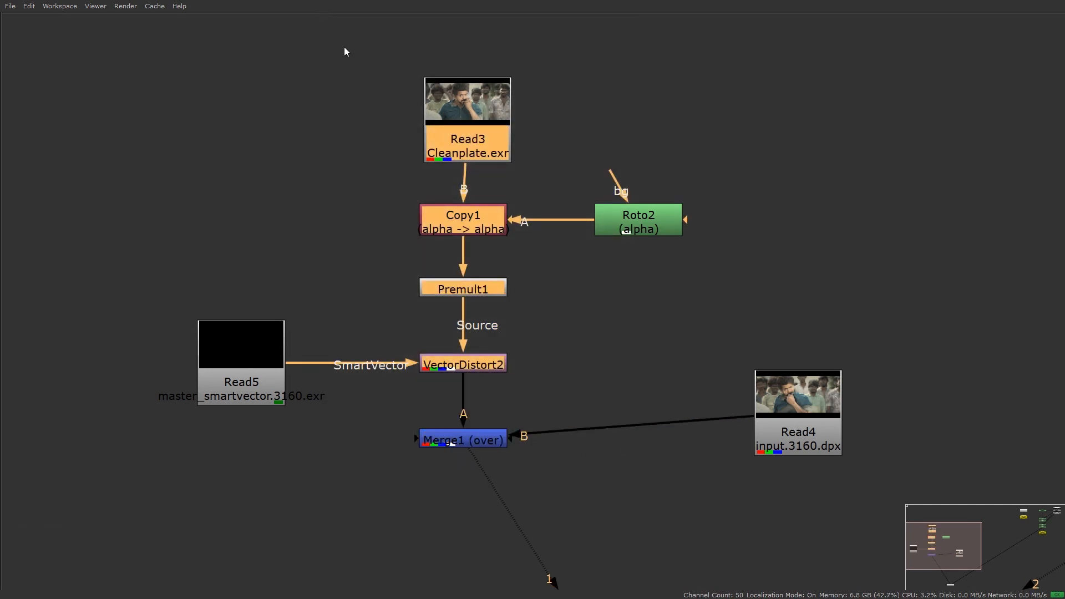
Play back the Merge1 output from frame 3152 in the enlarged viewer to check the cleaned cheek
{"action": "left_click", "coordinate": [777, 411]}
{"action": "key", "text": "space"}
{"action": "left_click_drag", "start_coordinate": [781, 411], "coordinate": [882, 455], "text": "alt"}
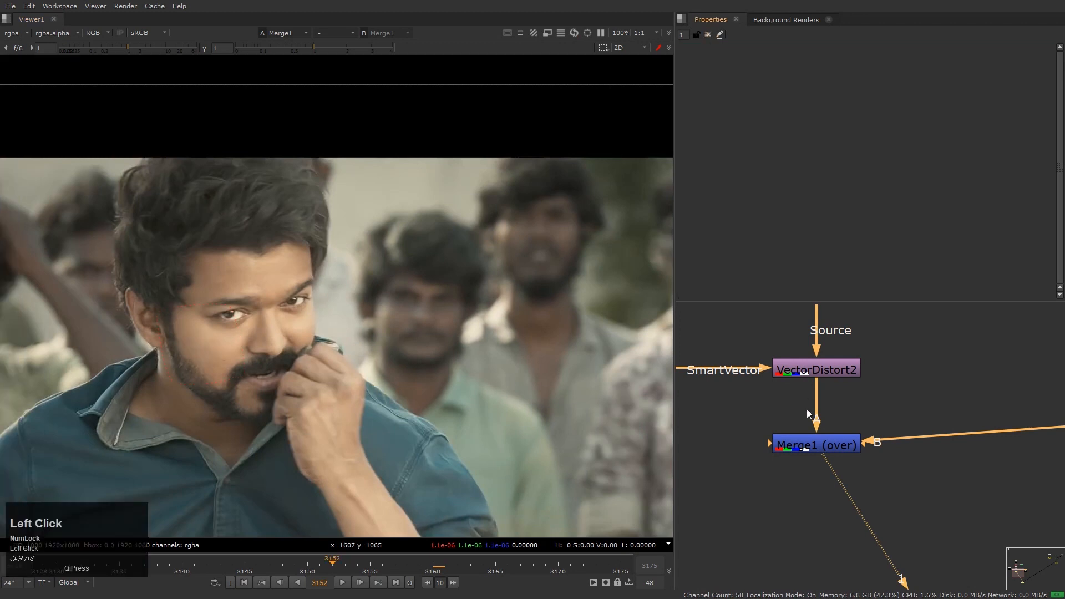
{"action": "double_click", "coordinate": [810, 448]}
{"action": "key", "text": "space"}
{"action": "left_click", "coordinate": [588, 335]}
{"action": "scroll", "coordinate": [655, 308], "scroll_direction": "down", "scroll_amount": 3}
{"action": "left_click_drag", "start_coordinate": [659, 318], "coordinate": [617, 333], "text": "alt"}
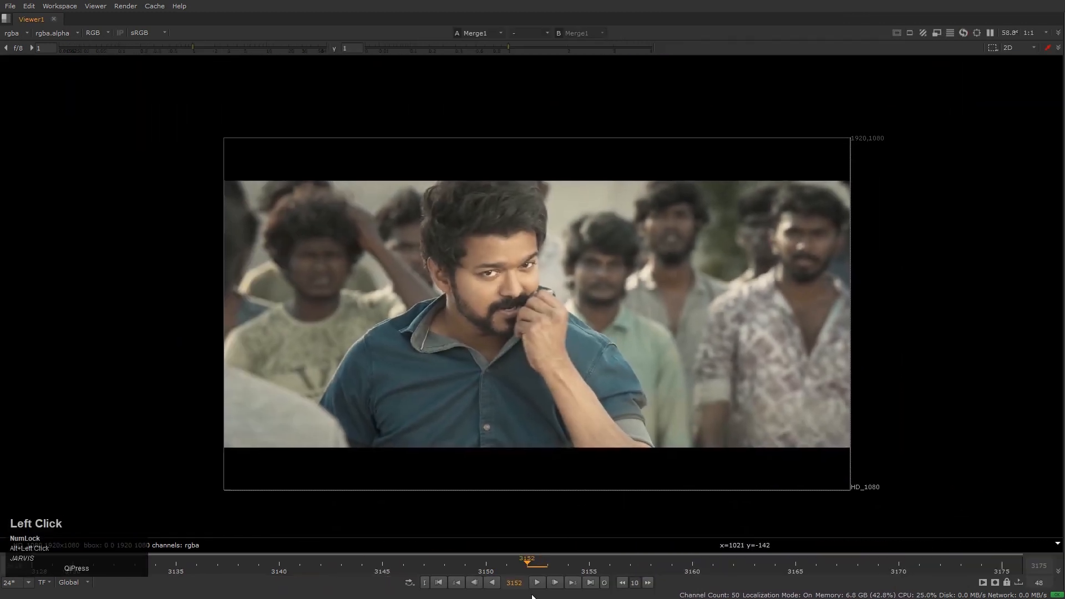
{"action": "scroll", "coordinate": [585, 449], "scroll_direction": "up", "scroll_amount": 2}
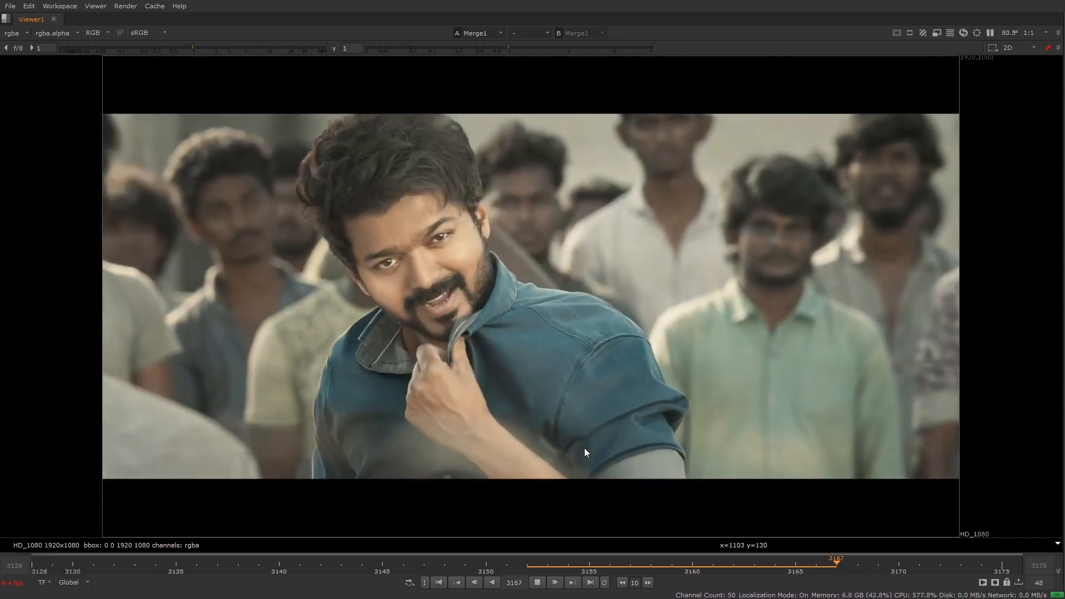